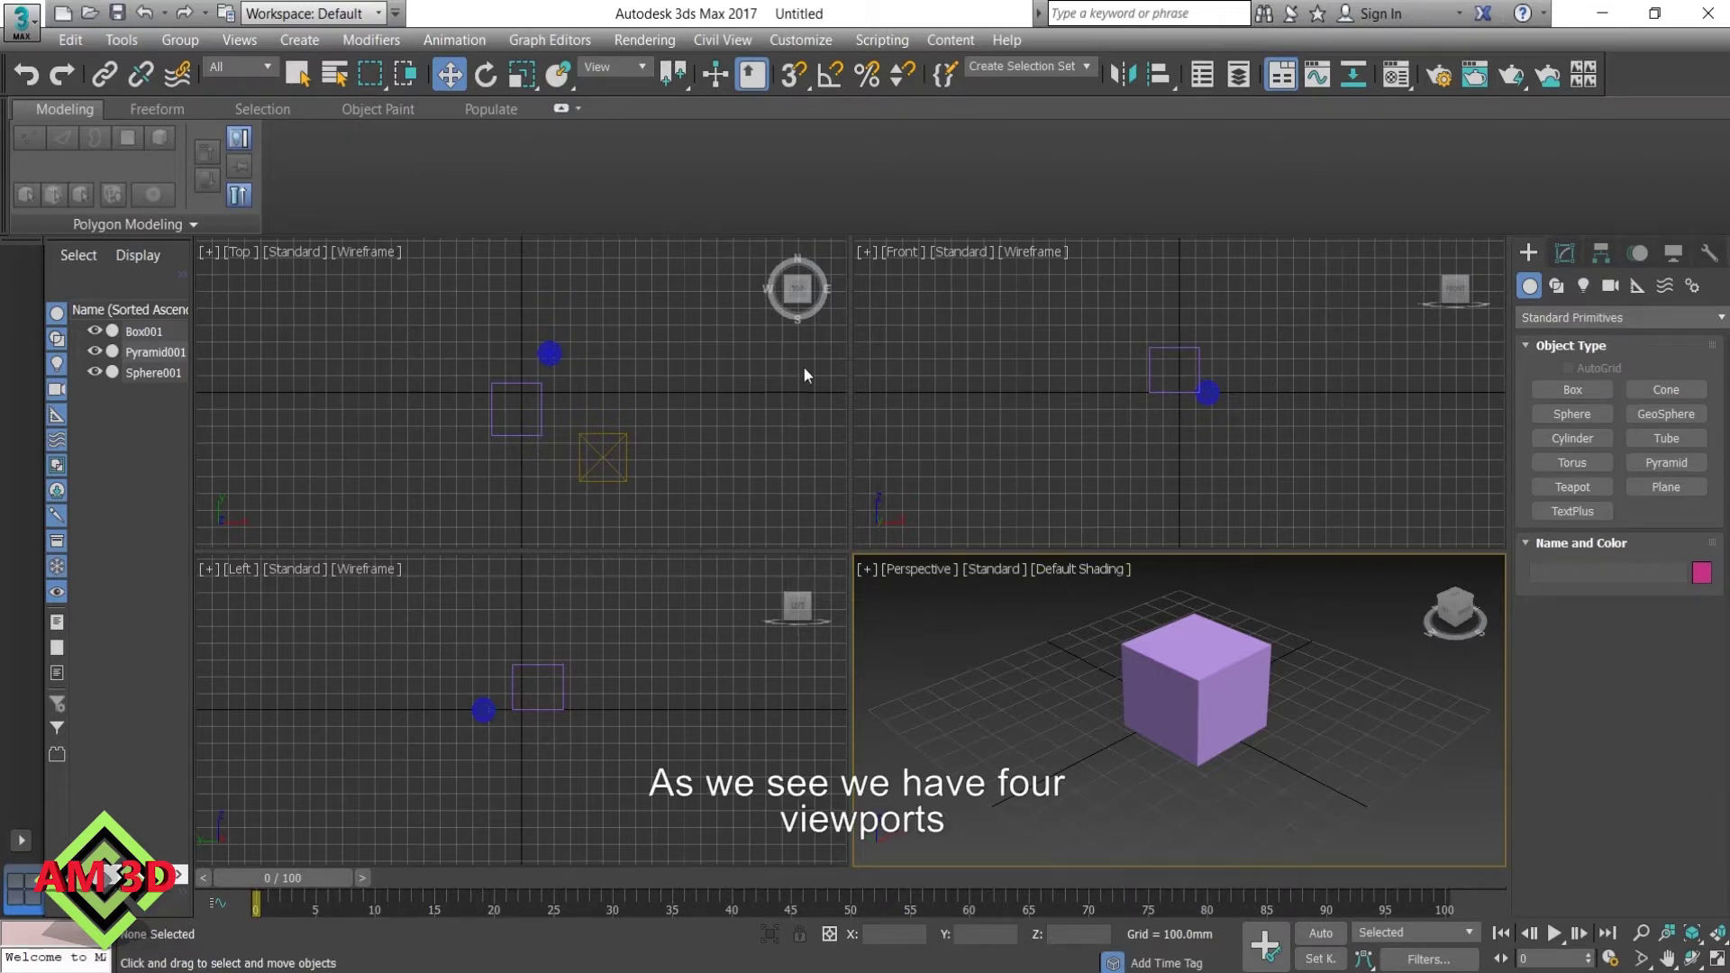
Activate the Perspective, Front, Top and Left viewports in turn, ending on Perspective
{"action": "left_click", "coordinate": [1012, 672]}
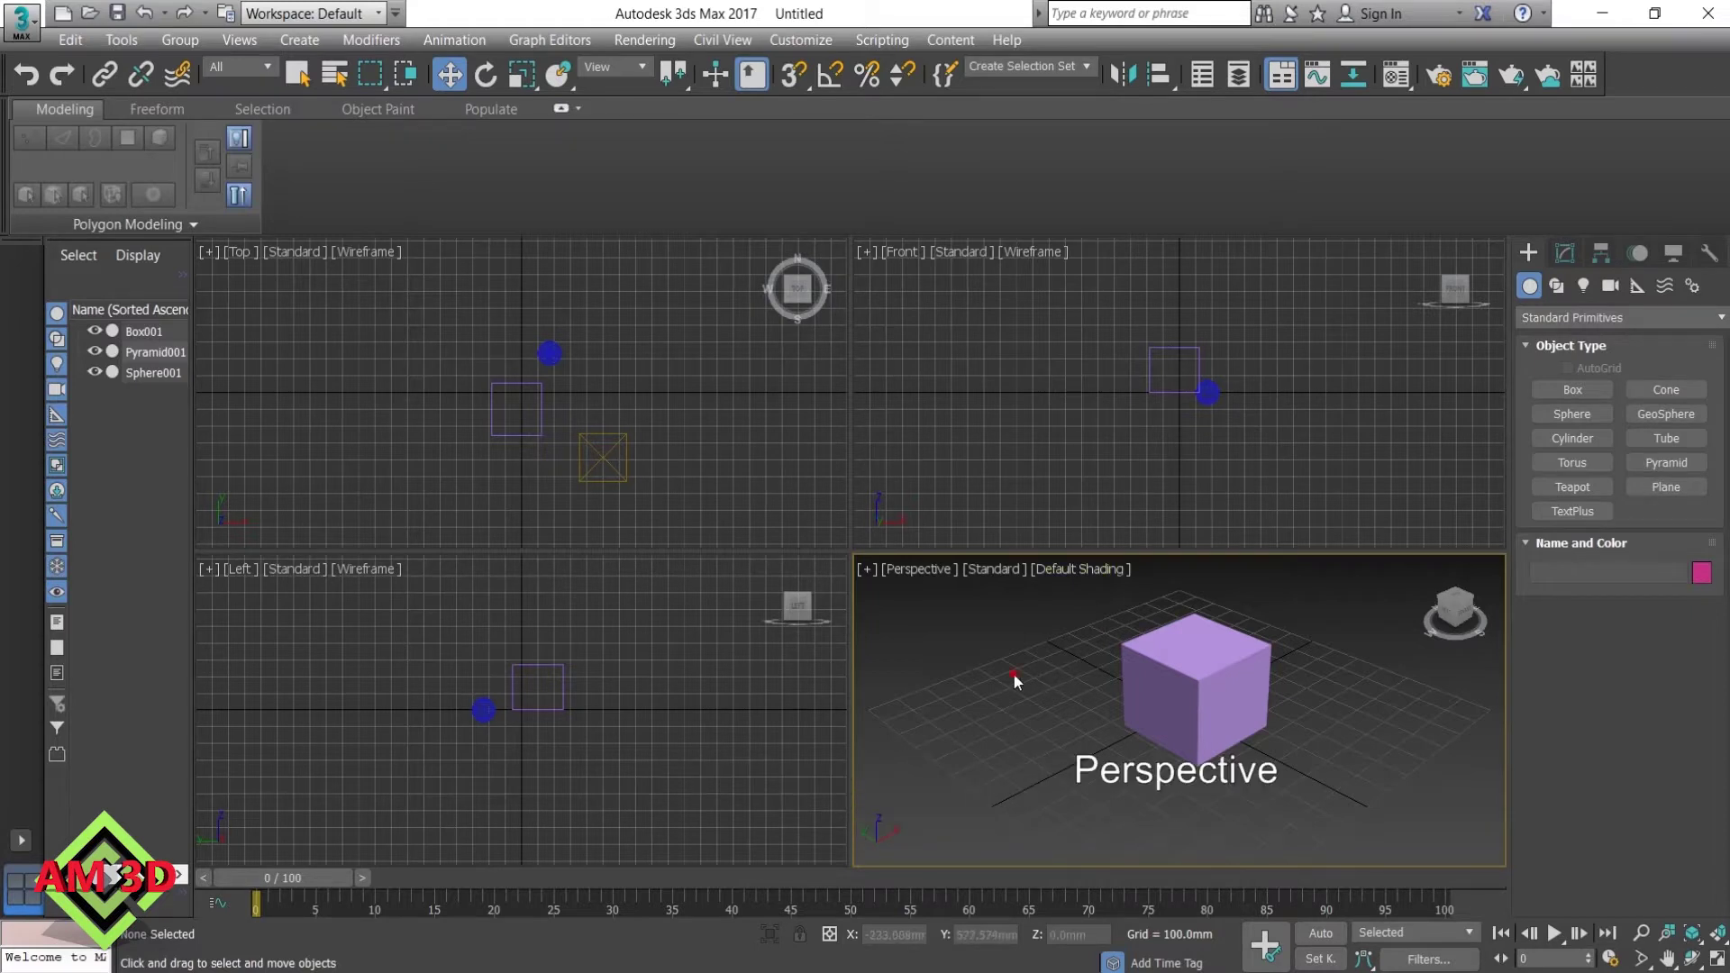
{"action": "left_click", "coordinate": [1008, 417]}
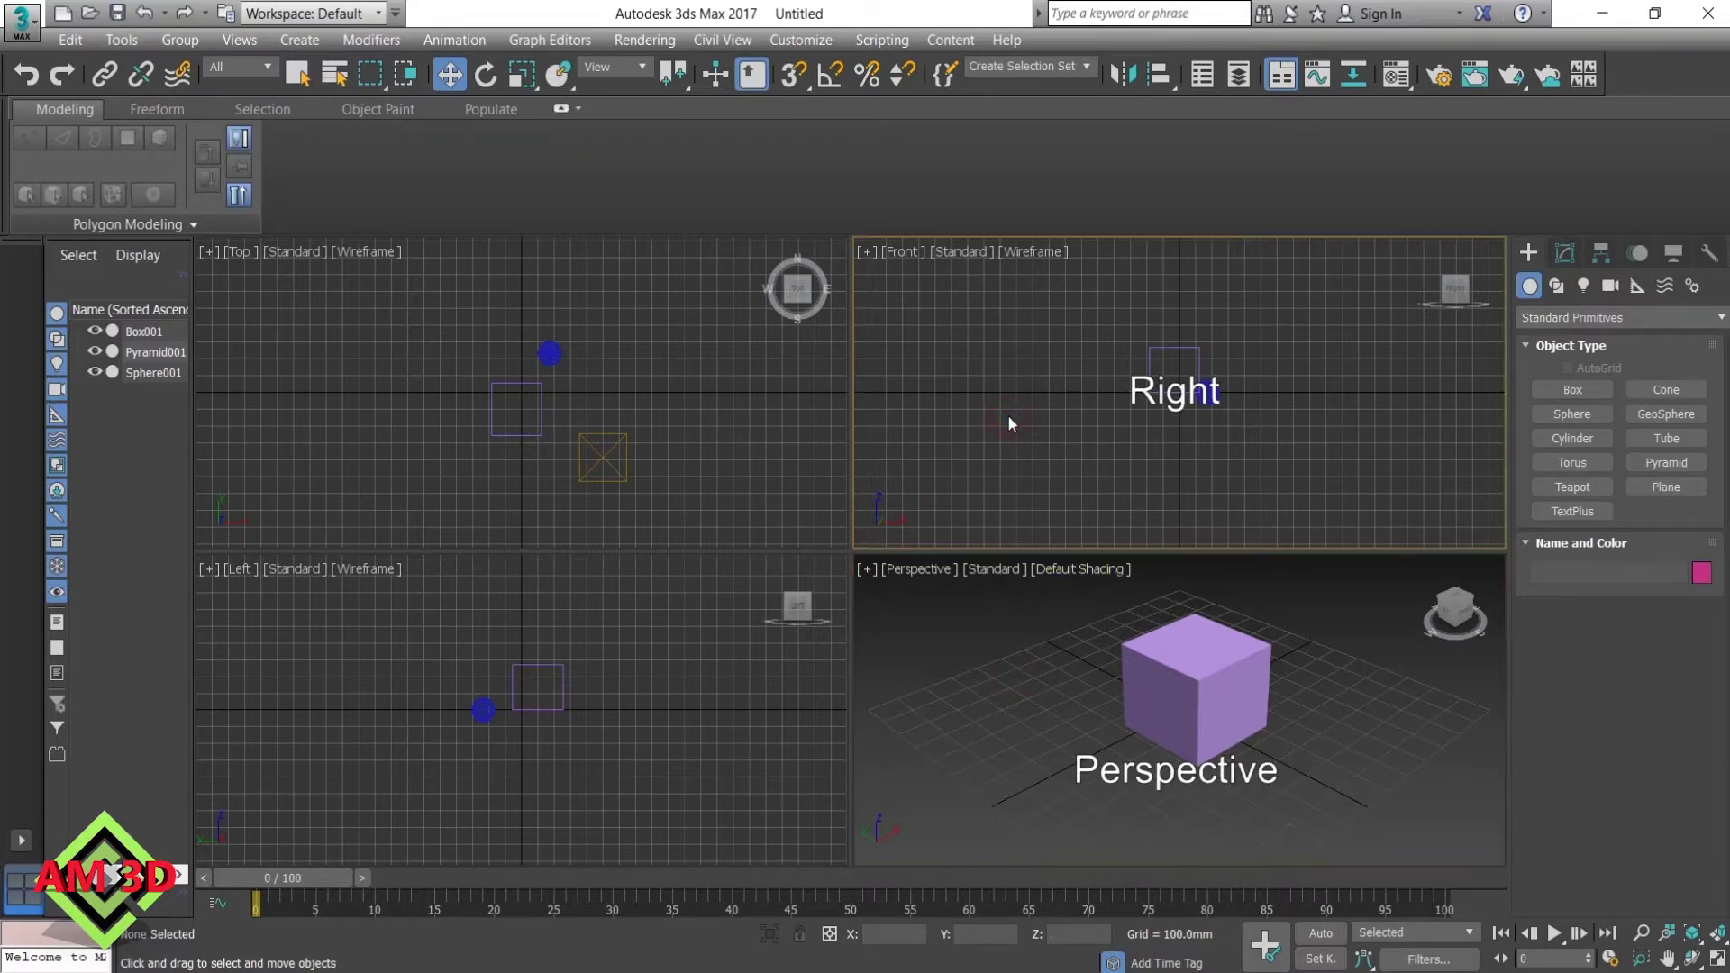
{"action": "left_click", "coordinate": [721, 412]}
{"action": "left_click", "coordinate": [682, 661]}
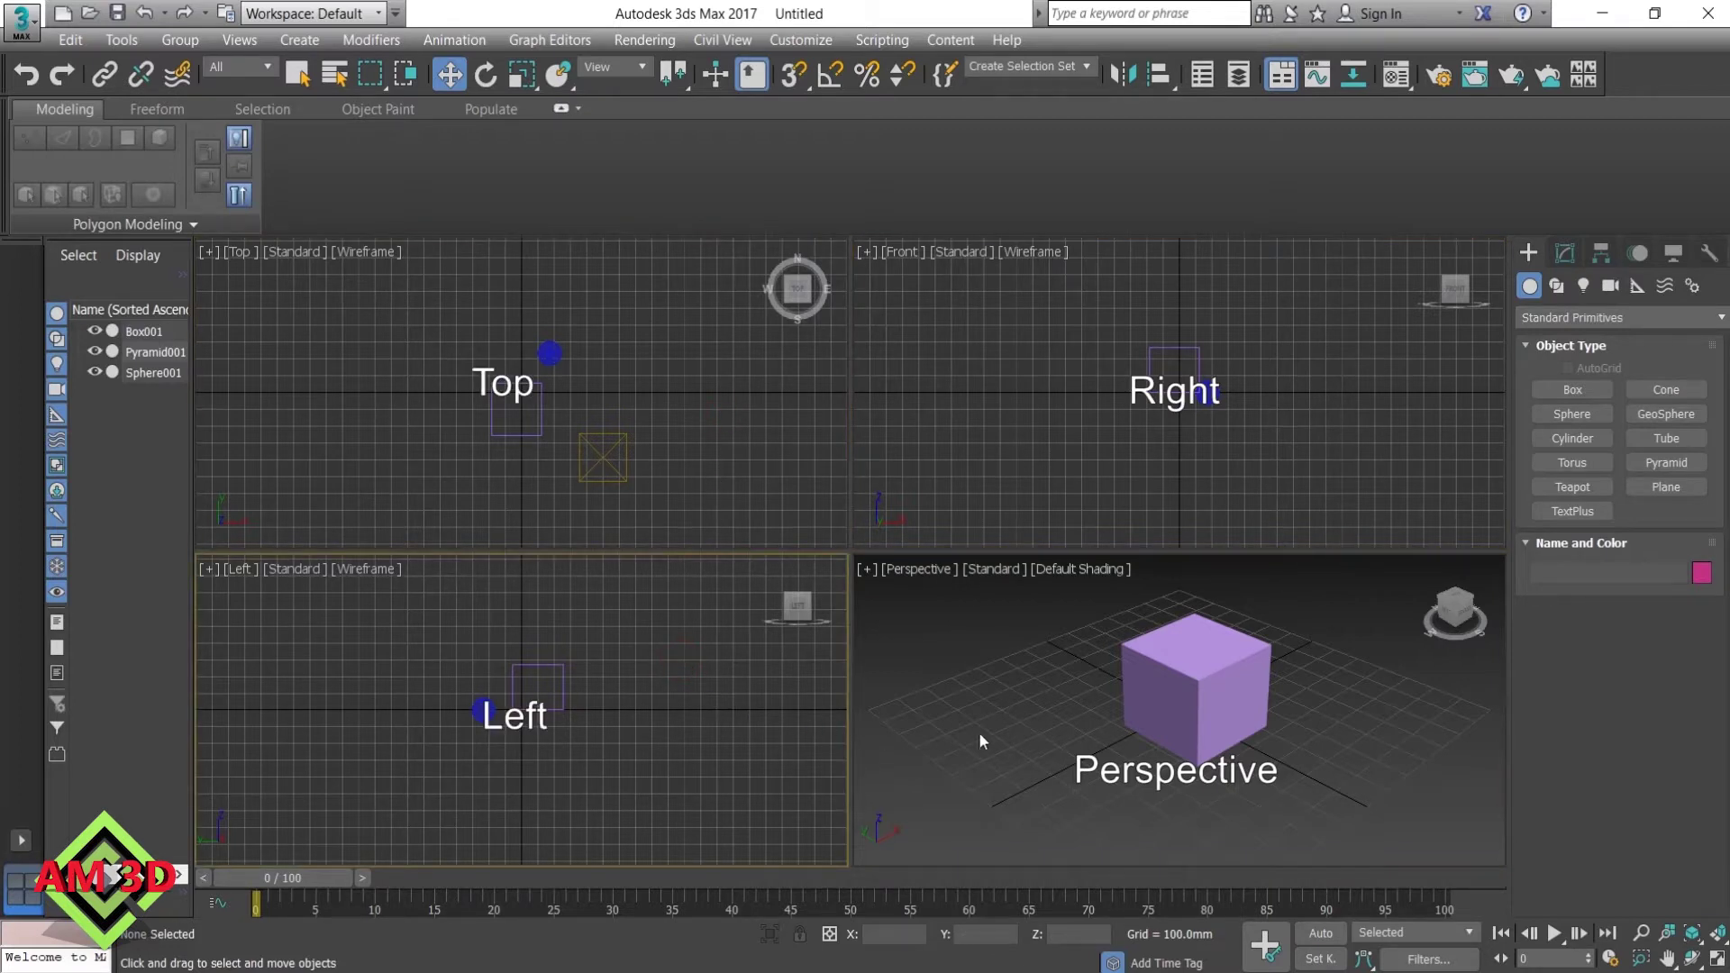
{"action": "left_click", "coordinate": [1007, 732]}
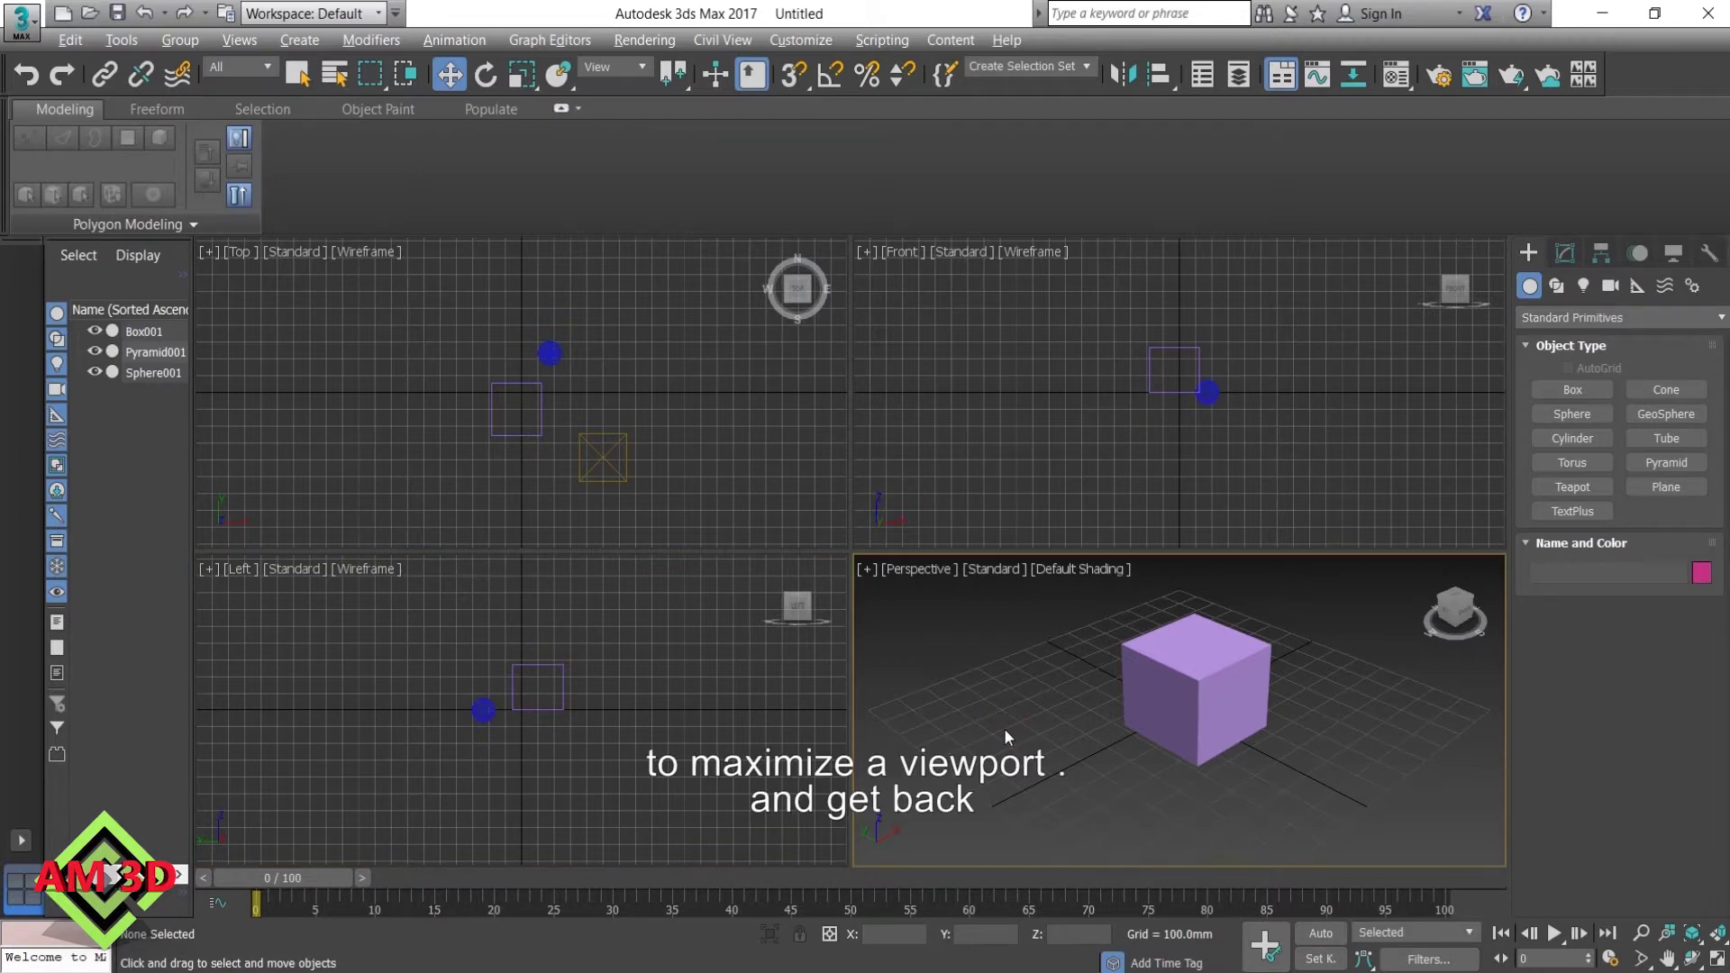
Maximize the Perspective, Front, Top and Left views in turn with Alt+W, ending on Perspective
{"action": "key", "text": "alt+w"}
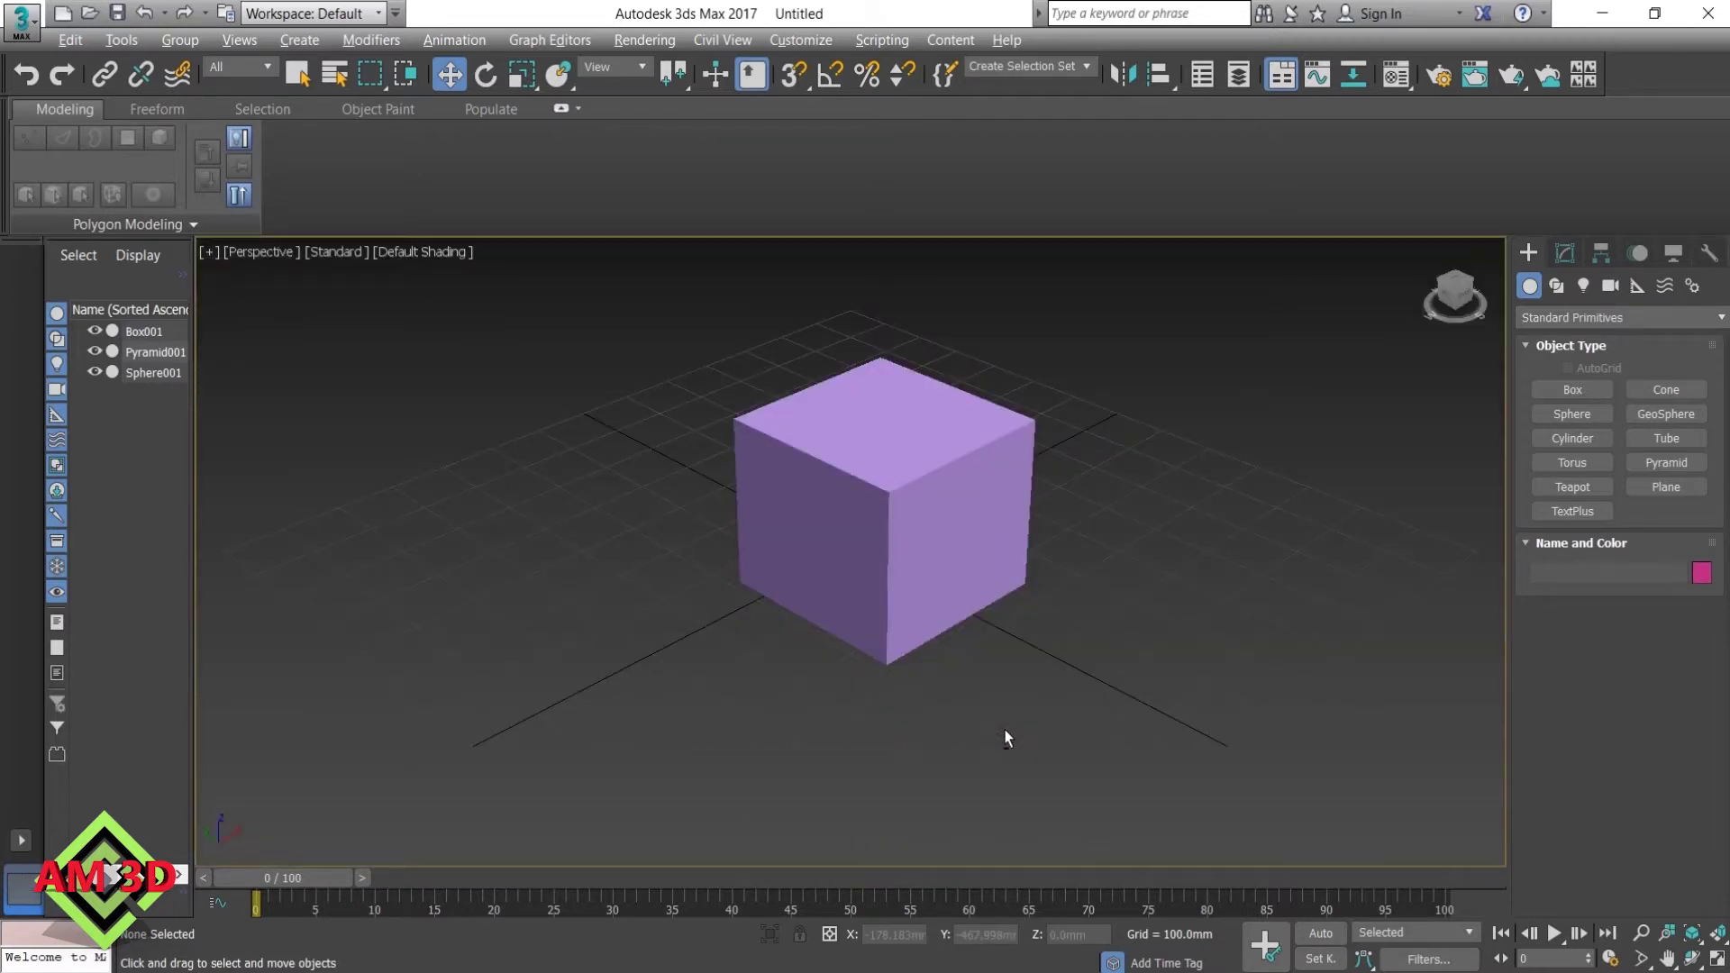
{"action": "key", "text": "alt+w"}
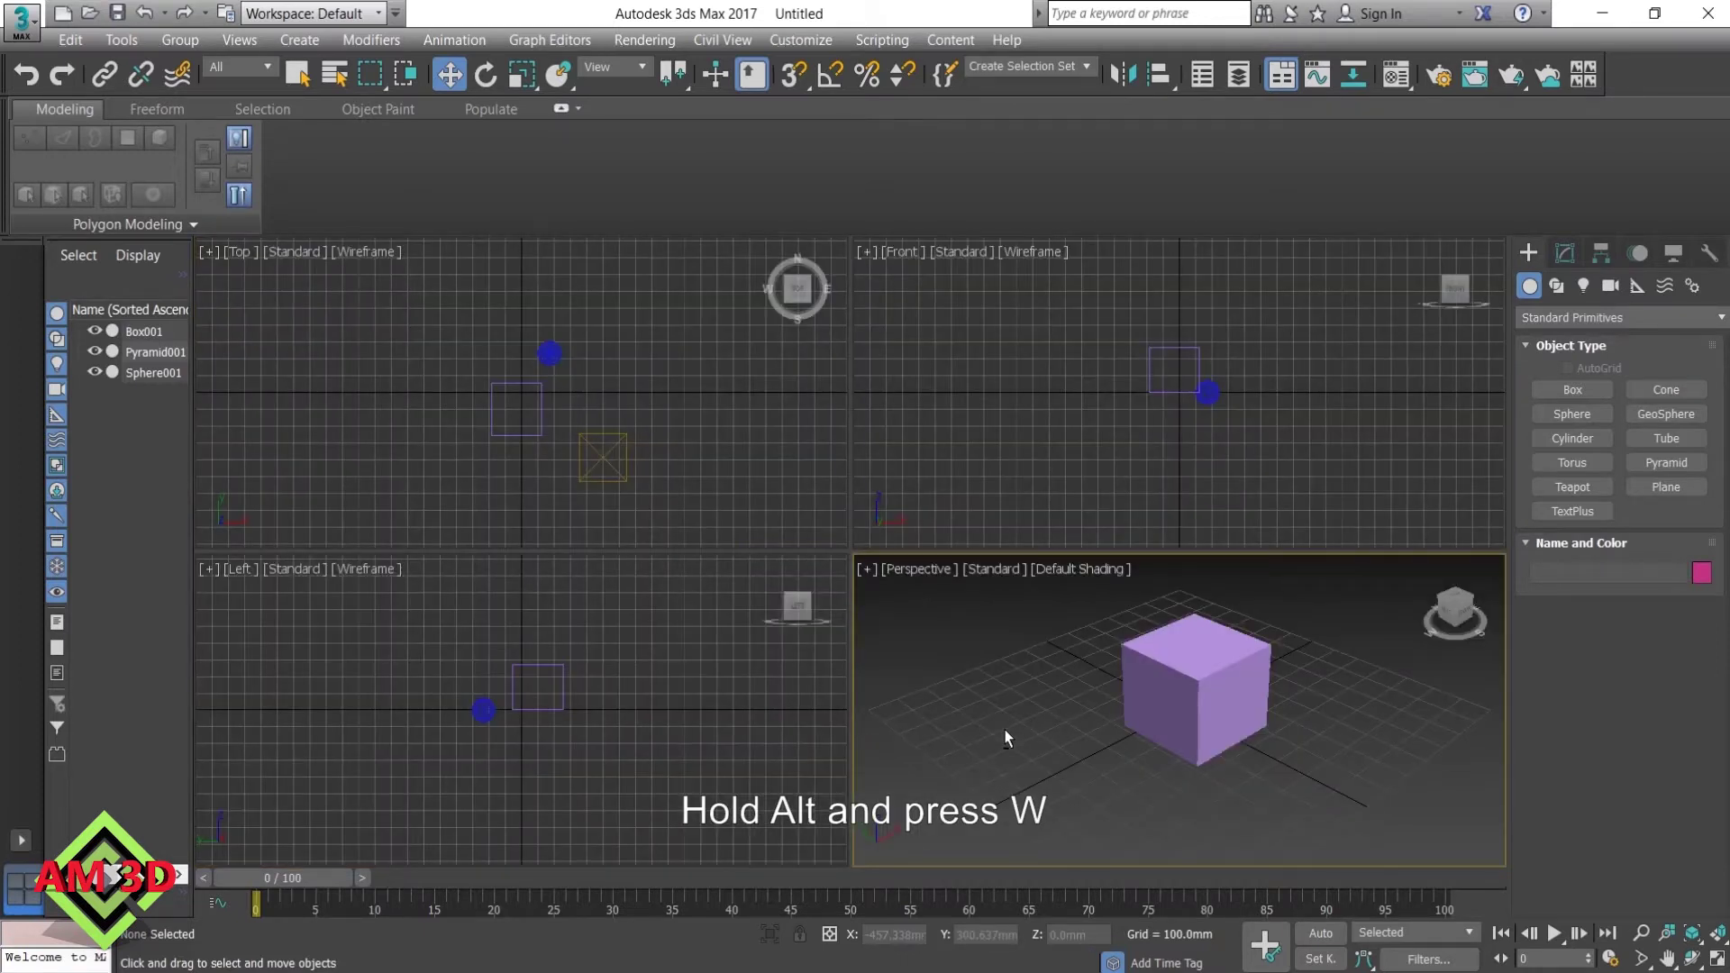
{"action": "key", "text": "alt+w"}
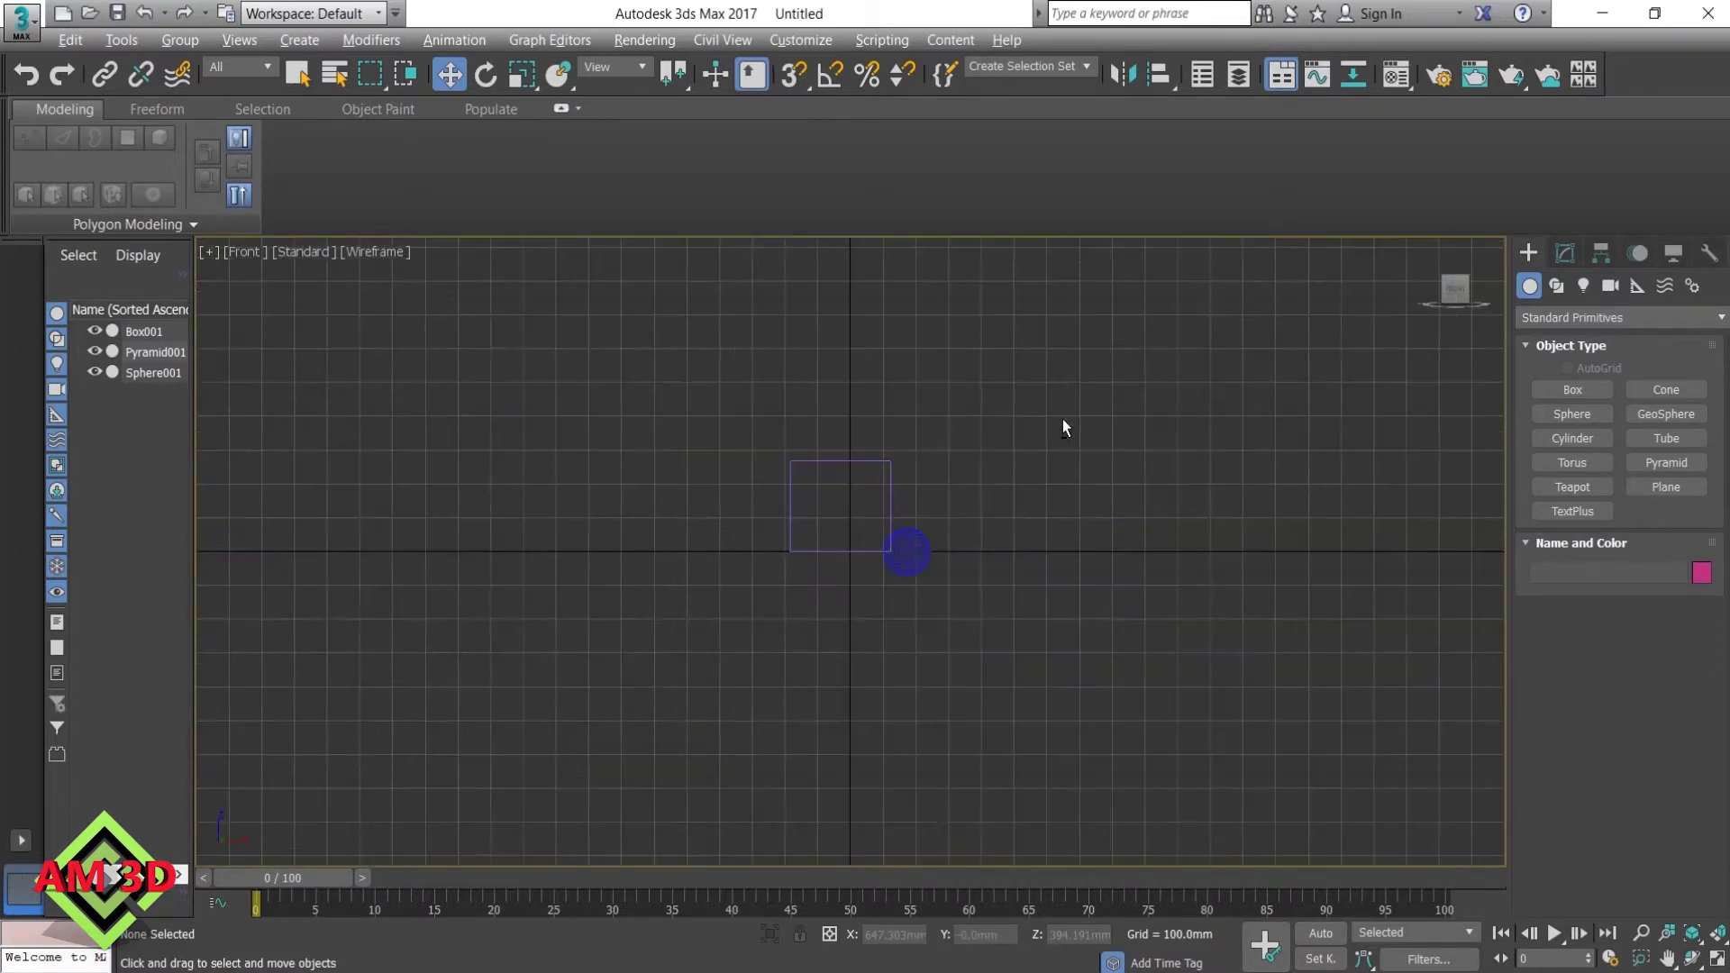
{"action": "key", "text": "alt+w"}
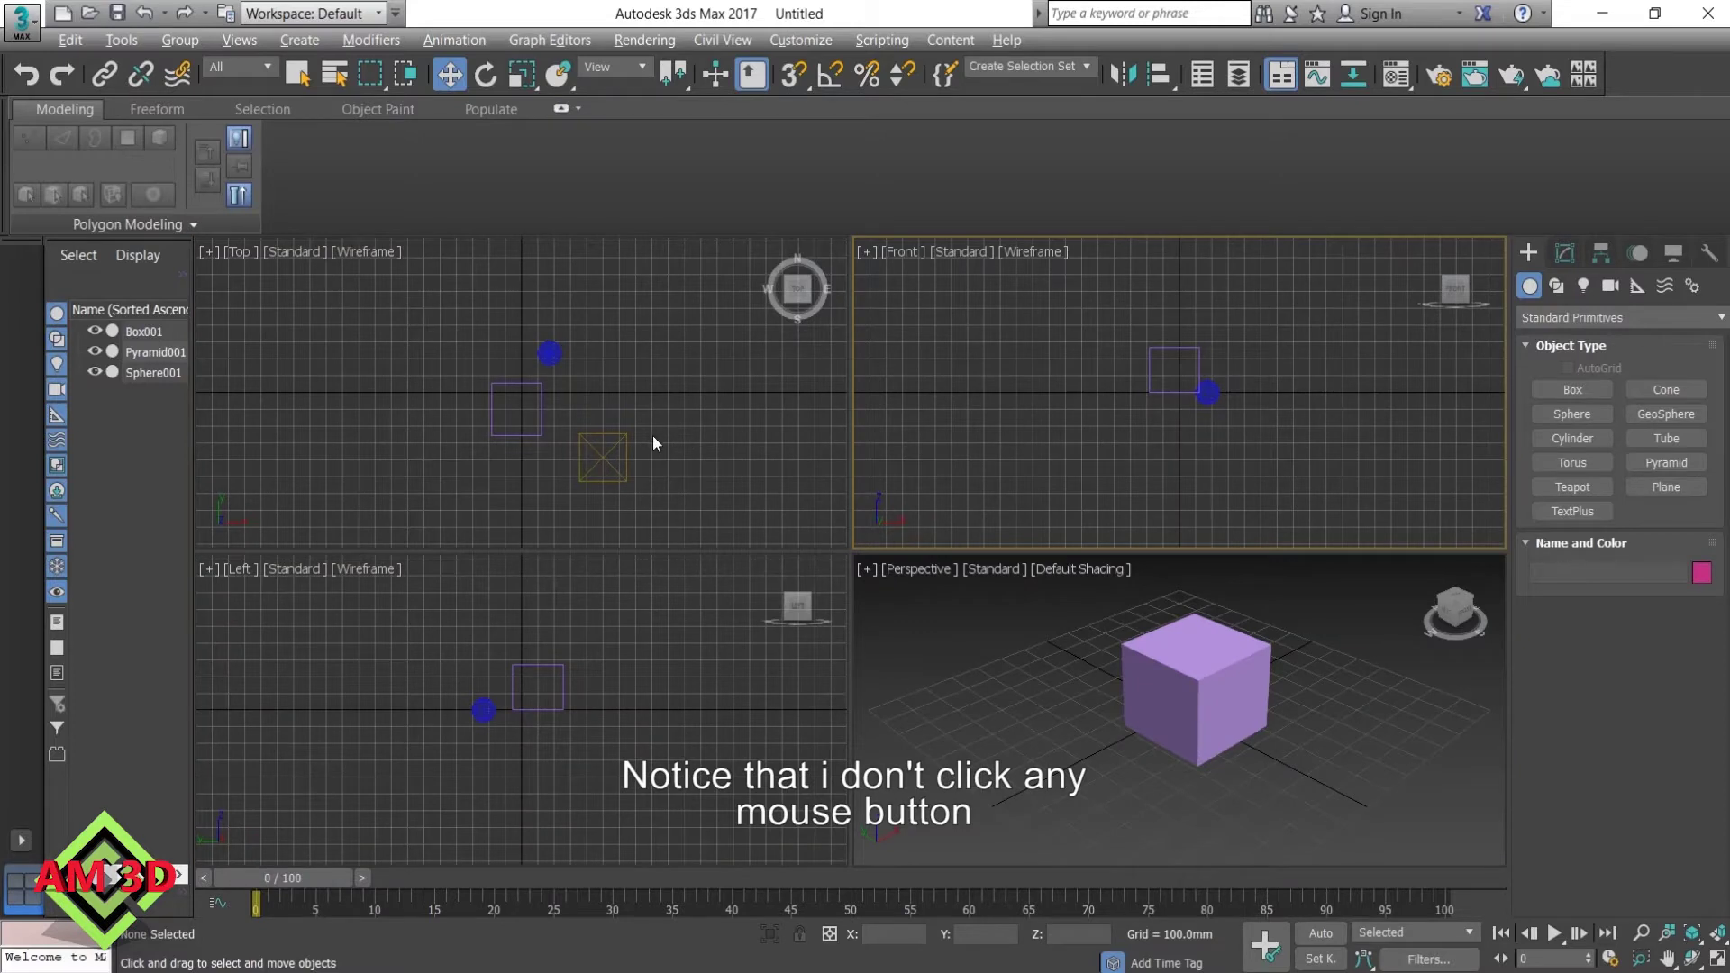
{"action": "key", "text": "alt+w"}
{"action": "key", "text": "alt+w"}
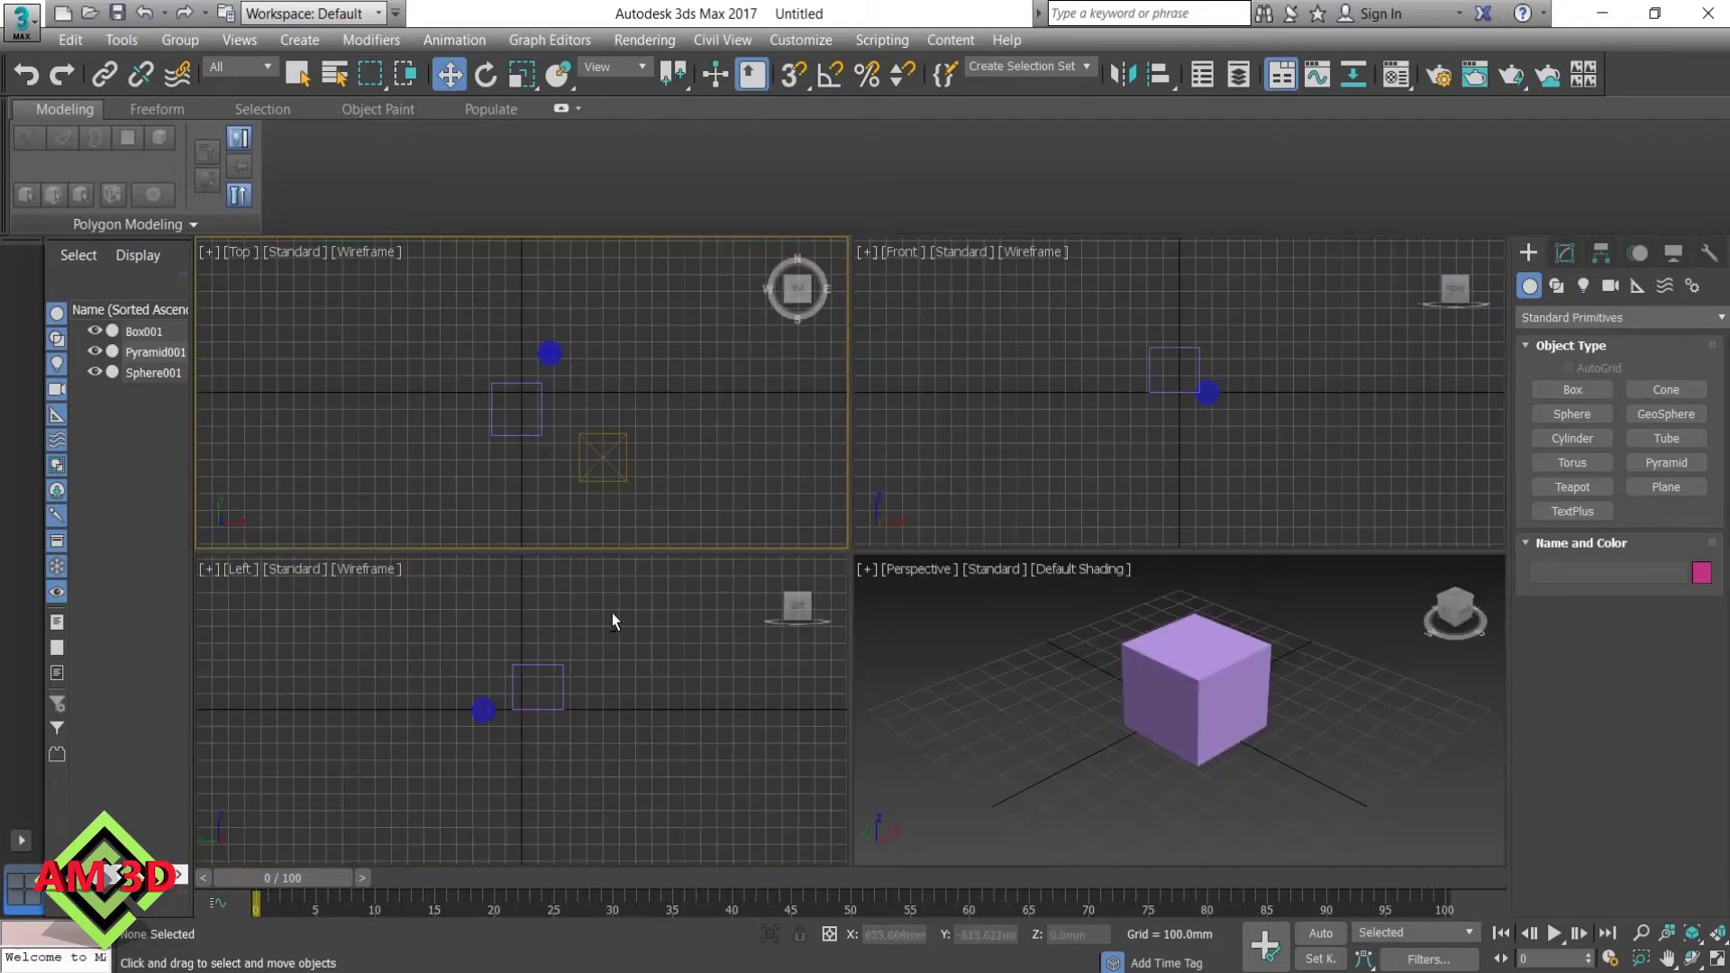
{"action": "key", "text": "alt+w"}
{"action": "key", "text": "alt+w"}
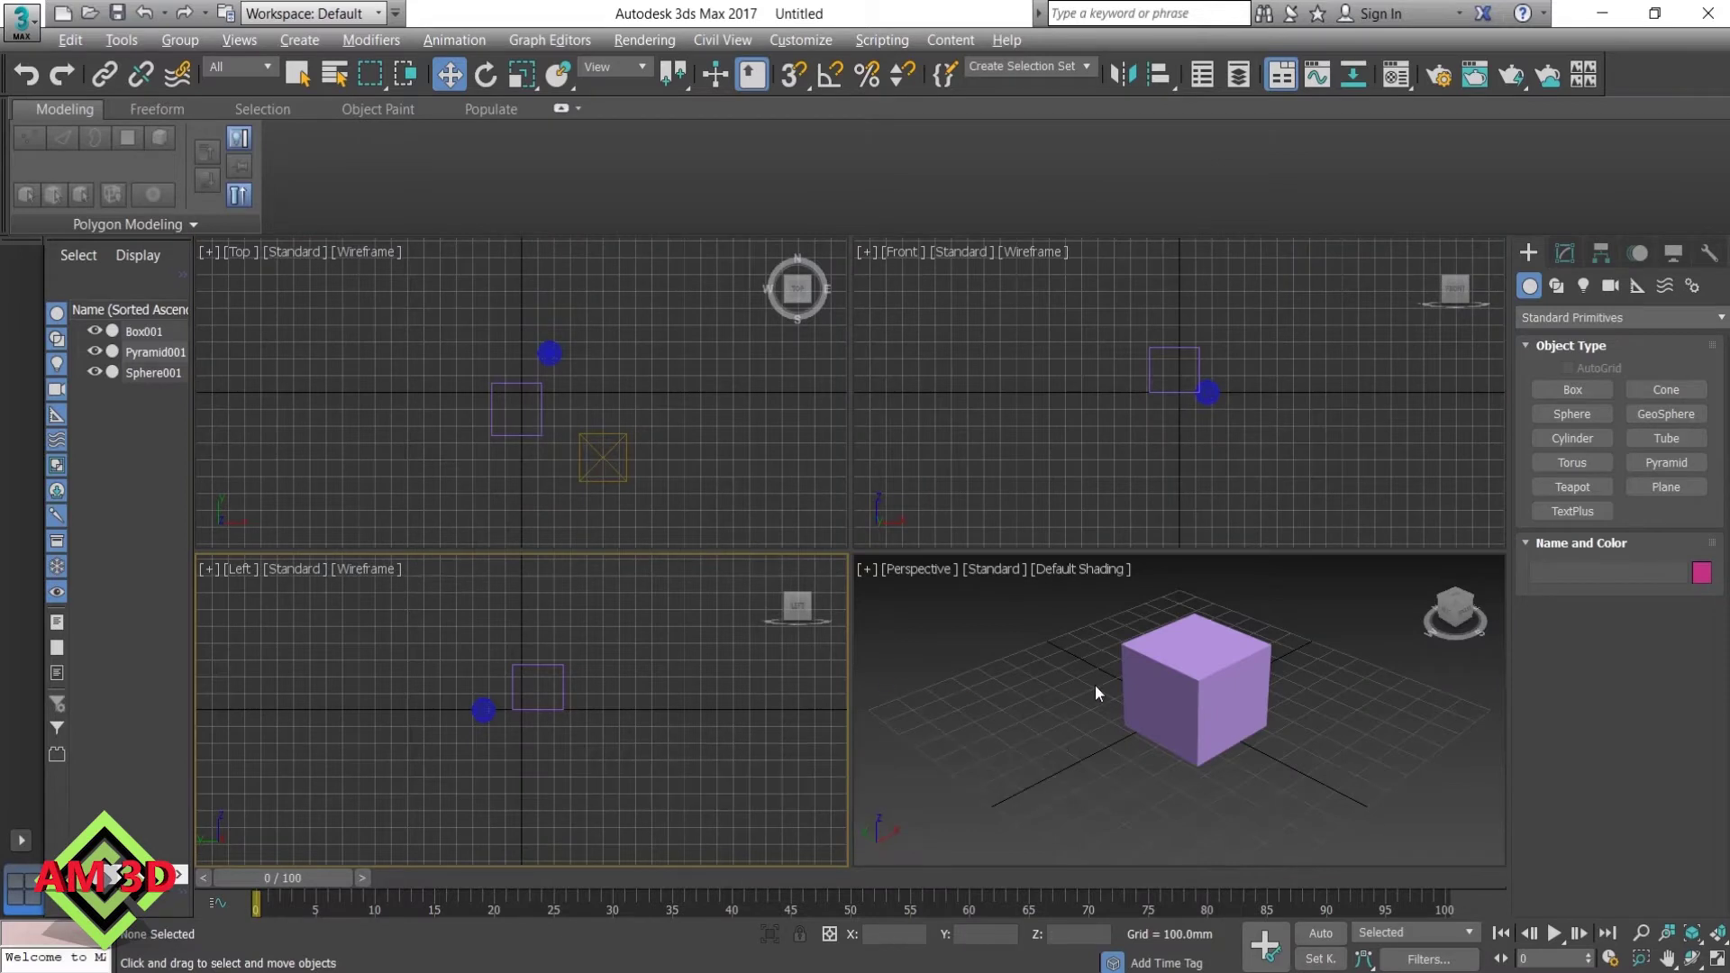
{"action": "key", "text": "alt+w"}
{"action": "key", "text": "alt+w"}
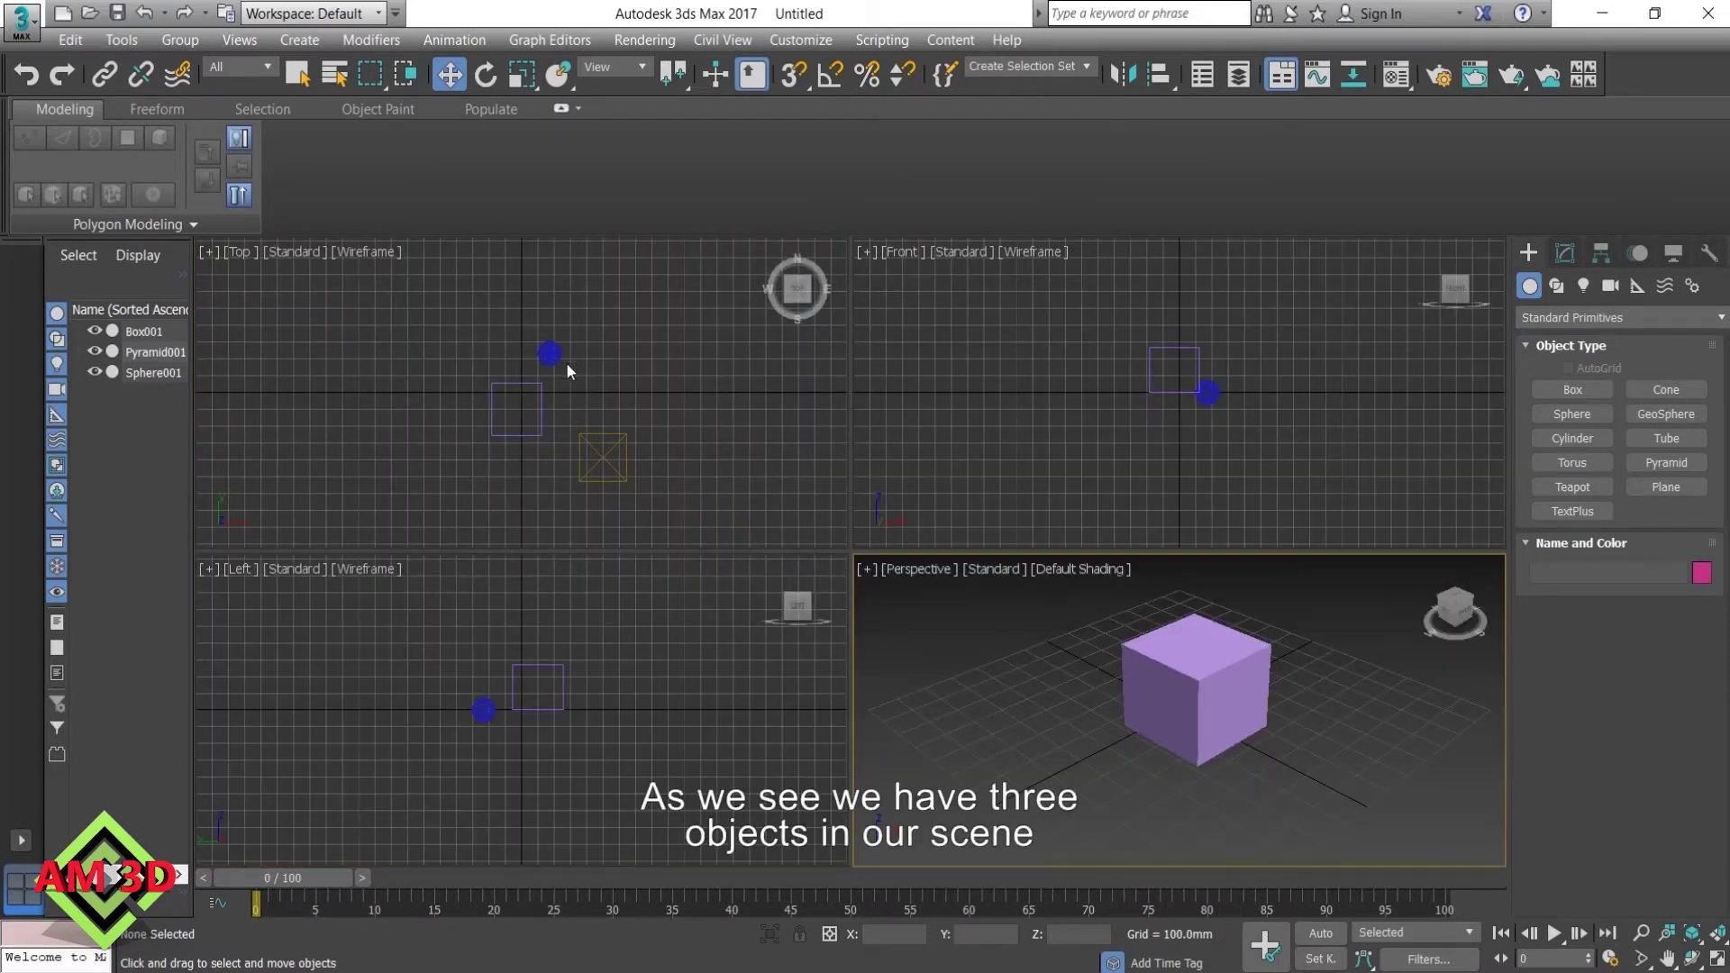
Select the sphere, box and pyramid in different viewports, then clear the selection
{"action": "left_click", "coordinate": [543, 354]}
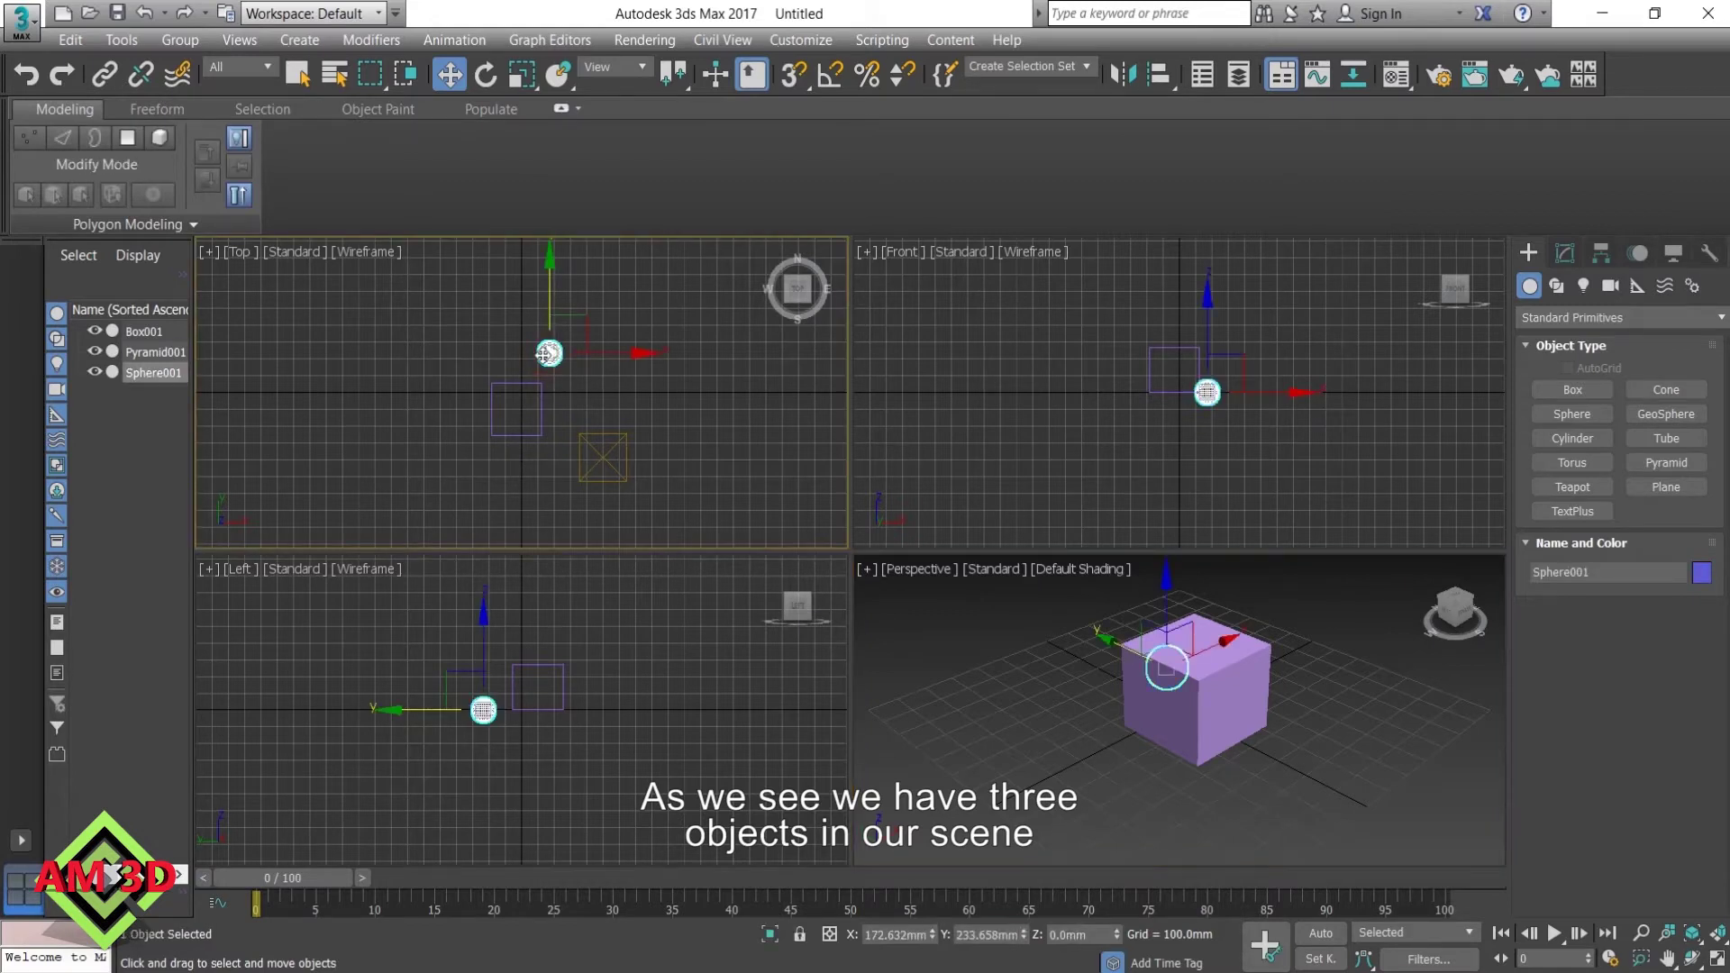
{"action": "left_click", "coordinate": [535, 430]}
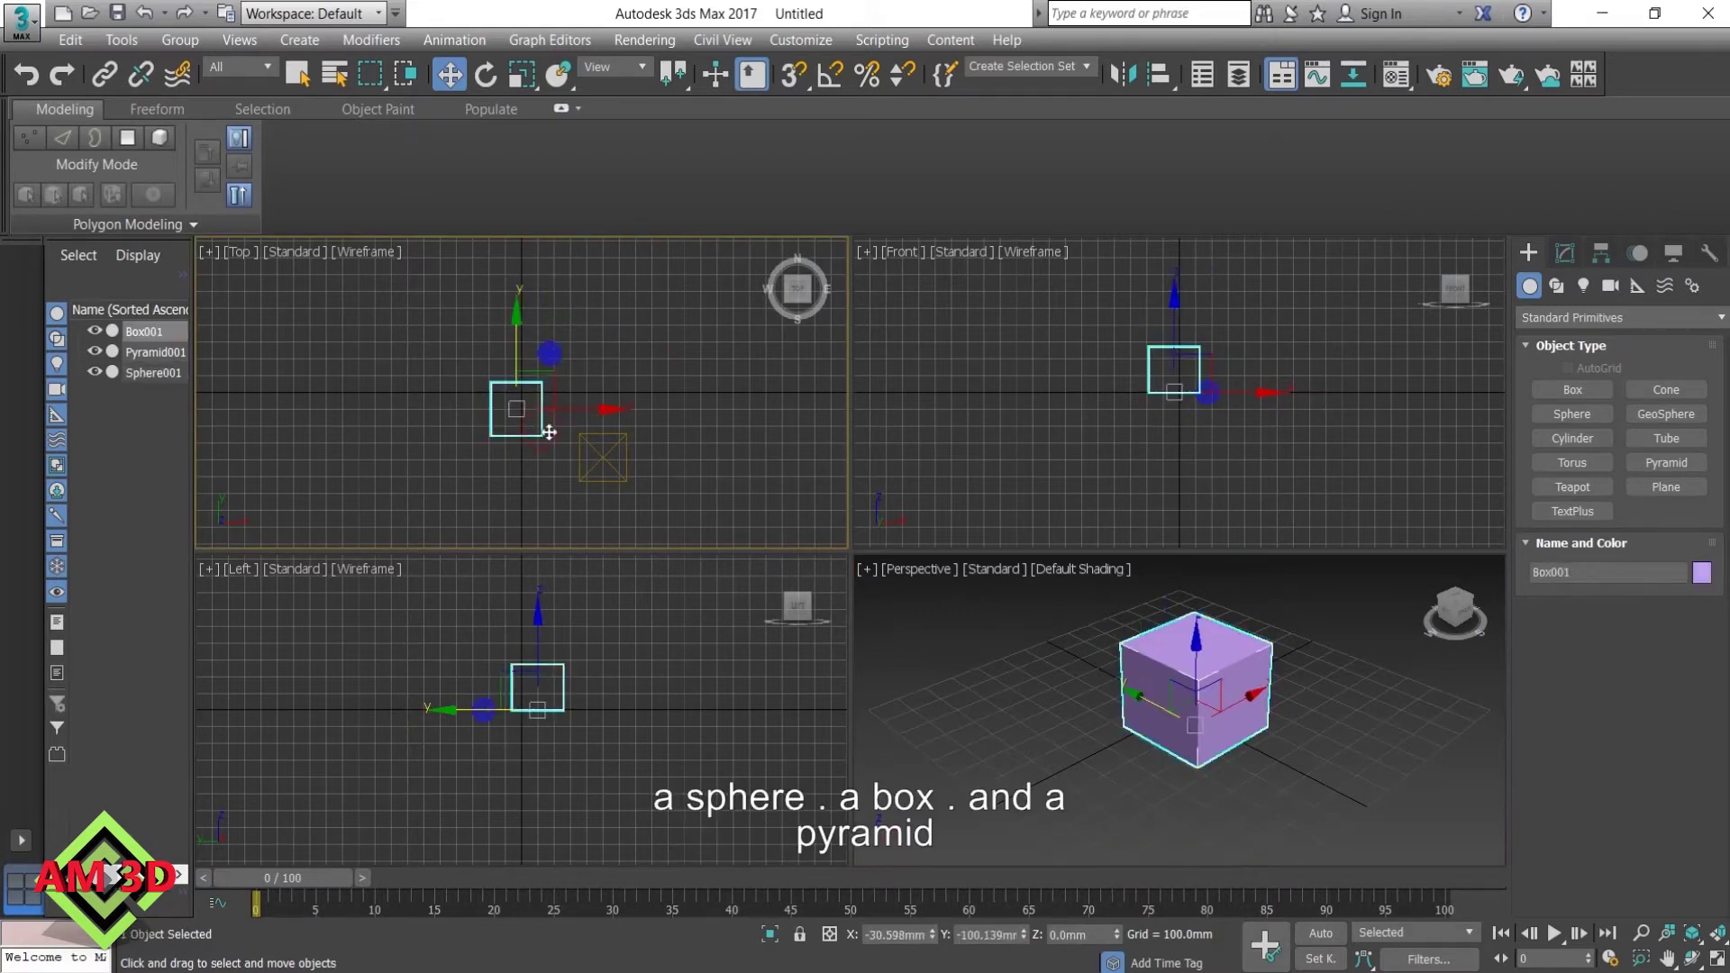
{"action": "left_click", "coordinate": [602, 460]}
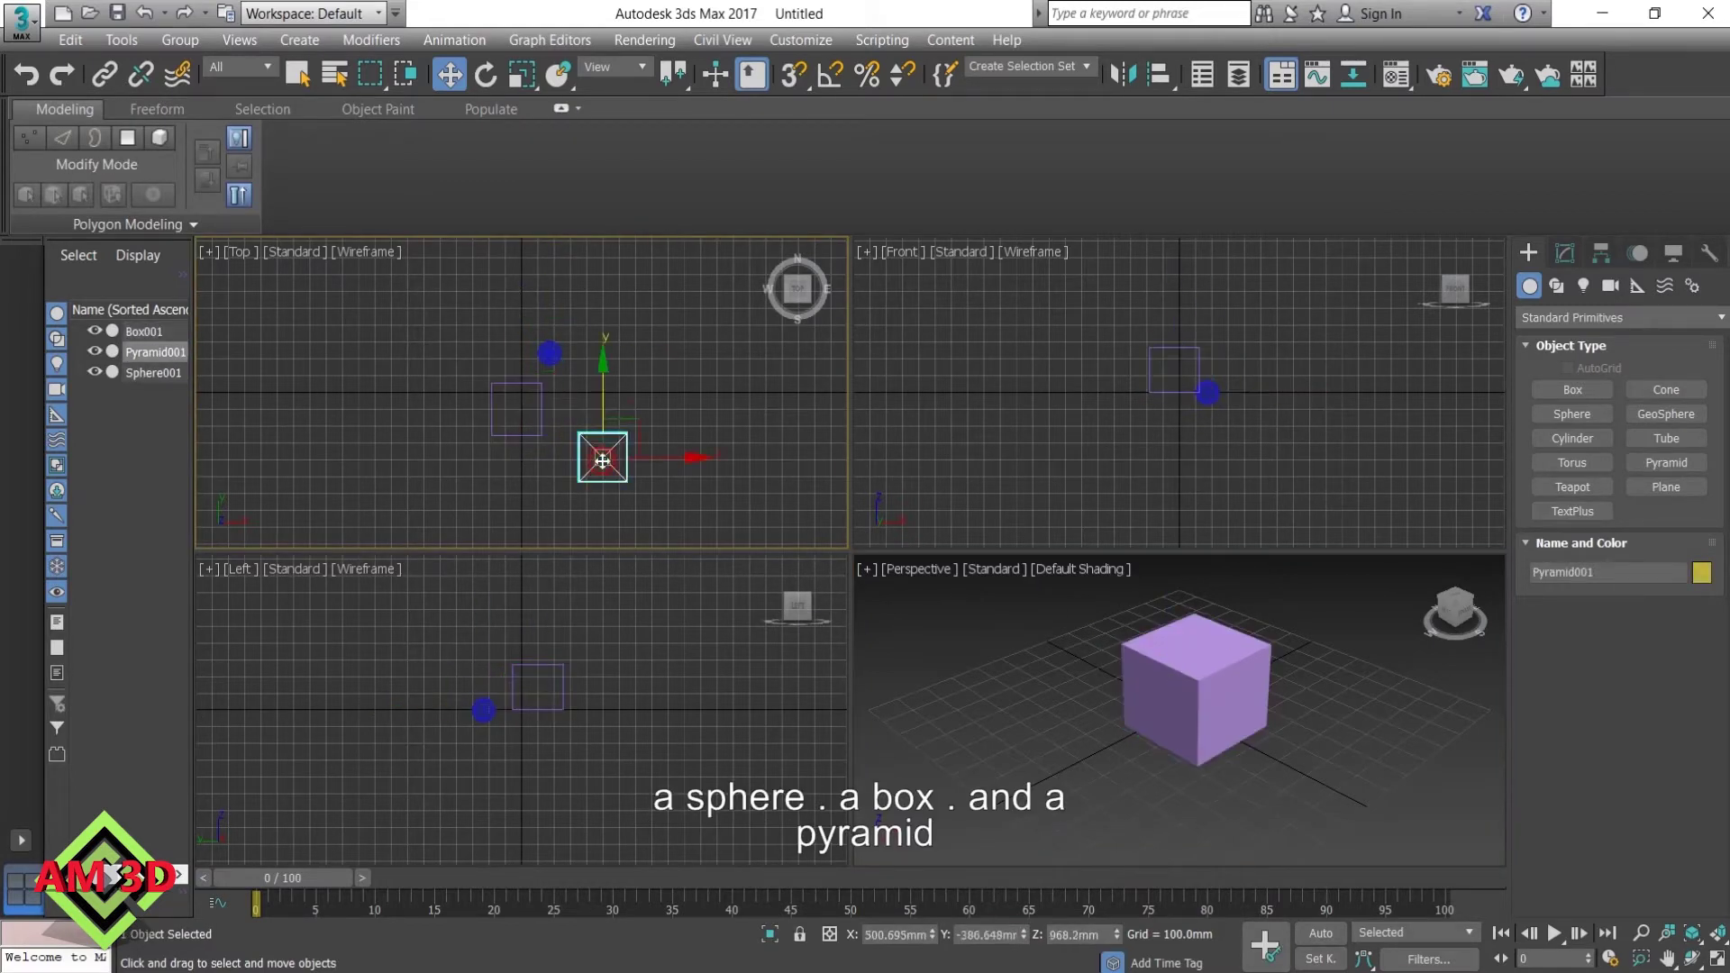
{"action": "left_click", "coordinate": [1001, 684]}
{"action": "left_click", "coordinate": [1163, 694]}
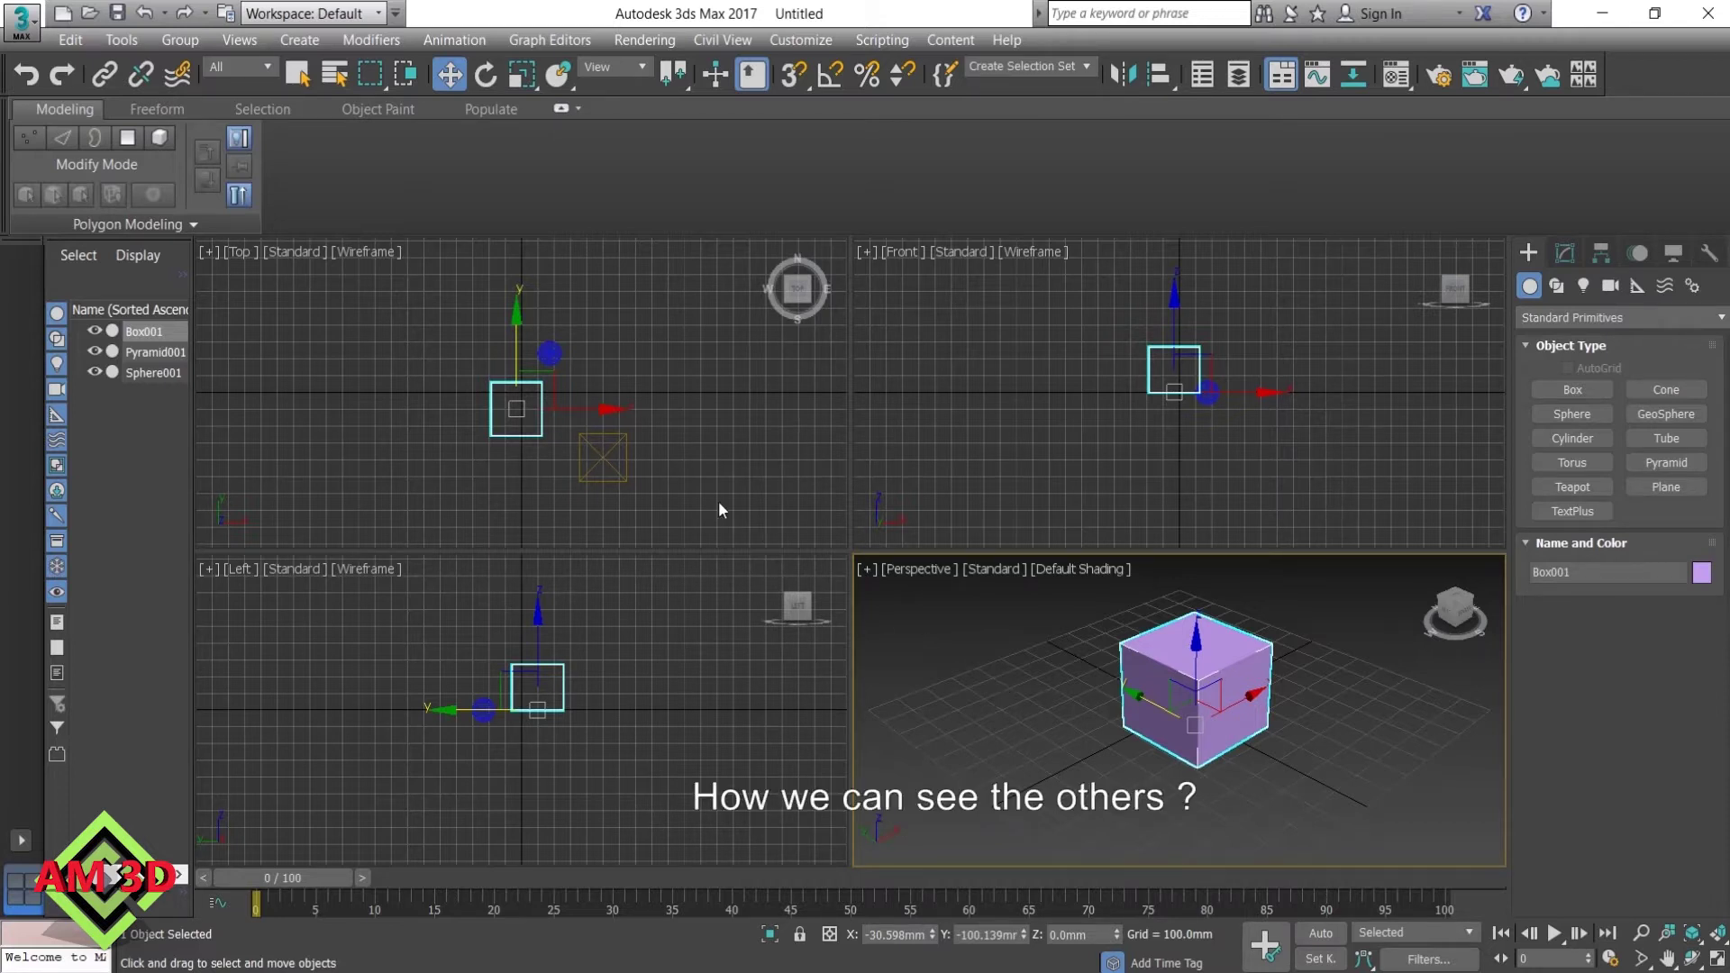
{"action": "left_click", "coordinate": [629, 474]}
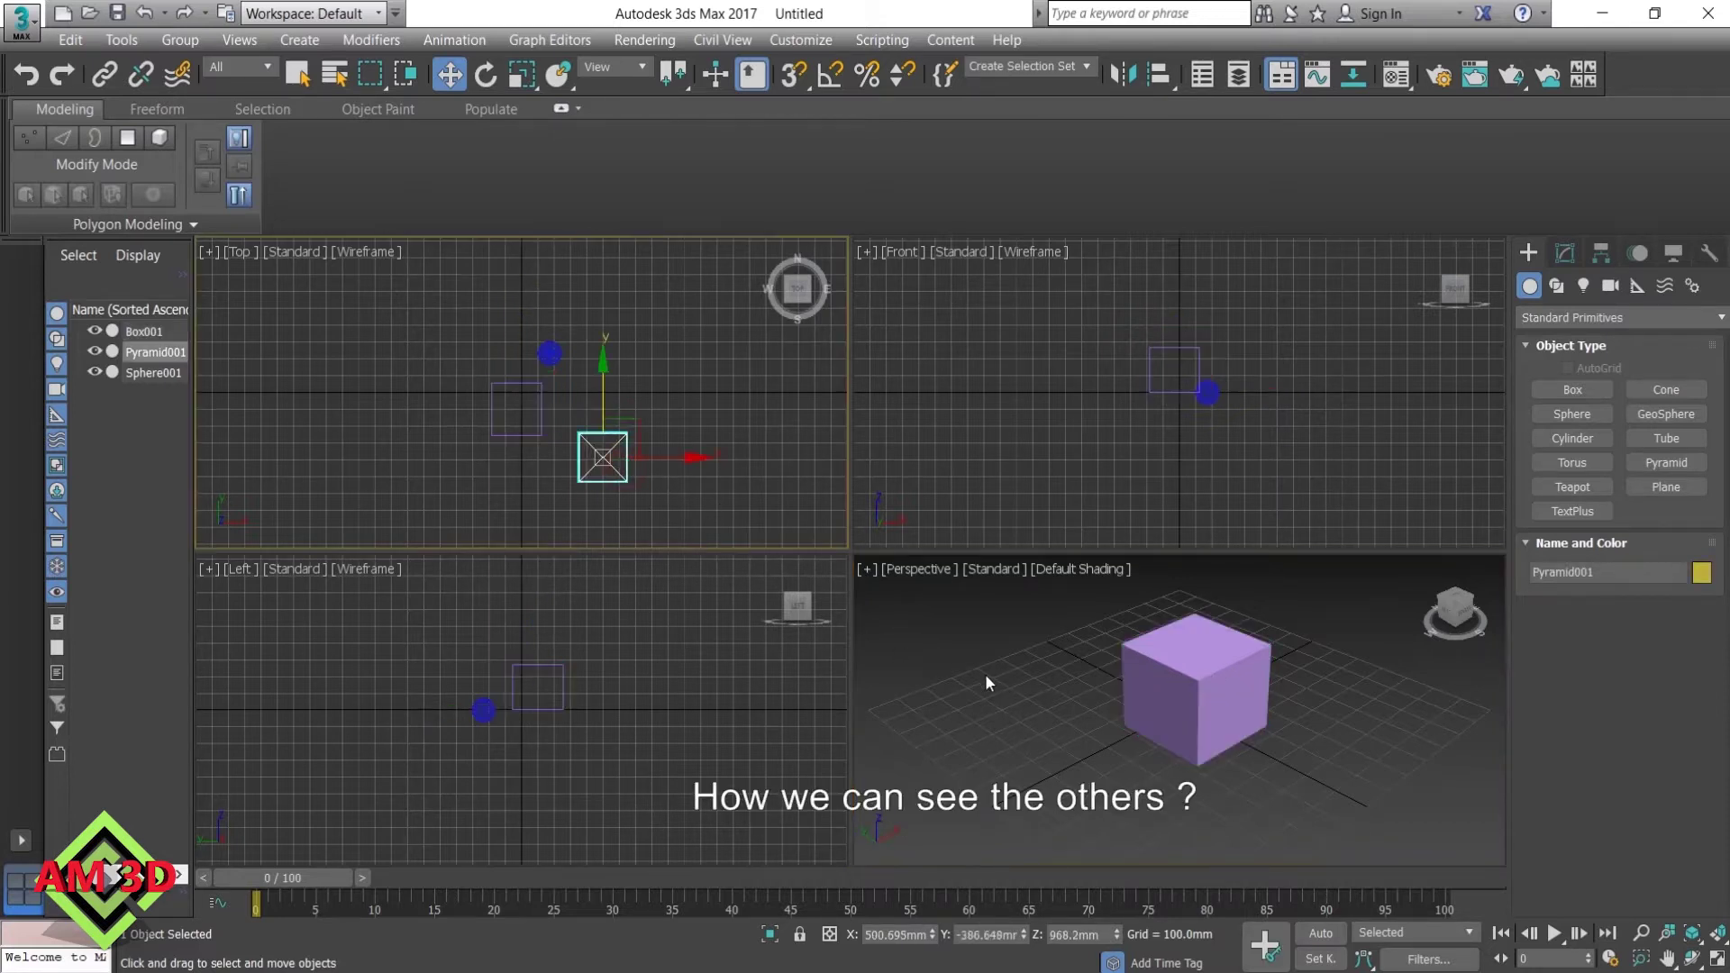
{"action": "left_click", "coordinate": [550, 352]}
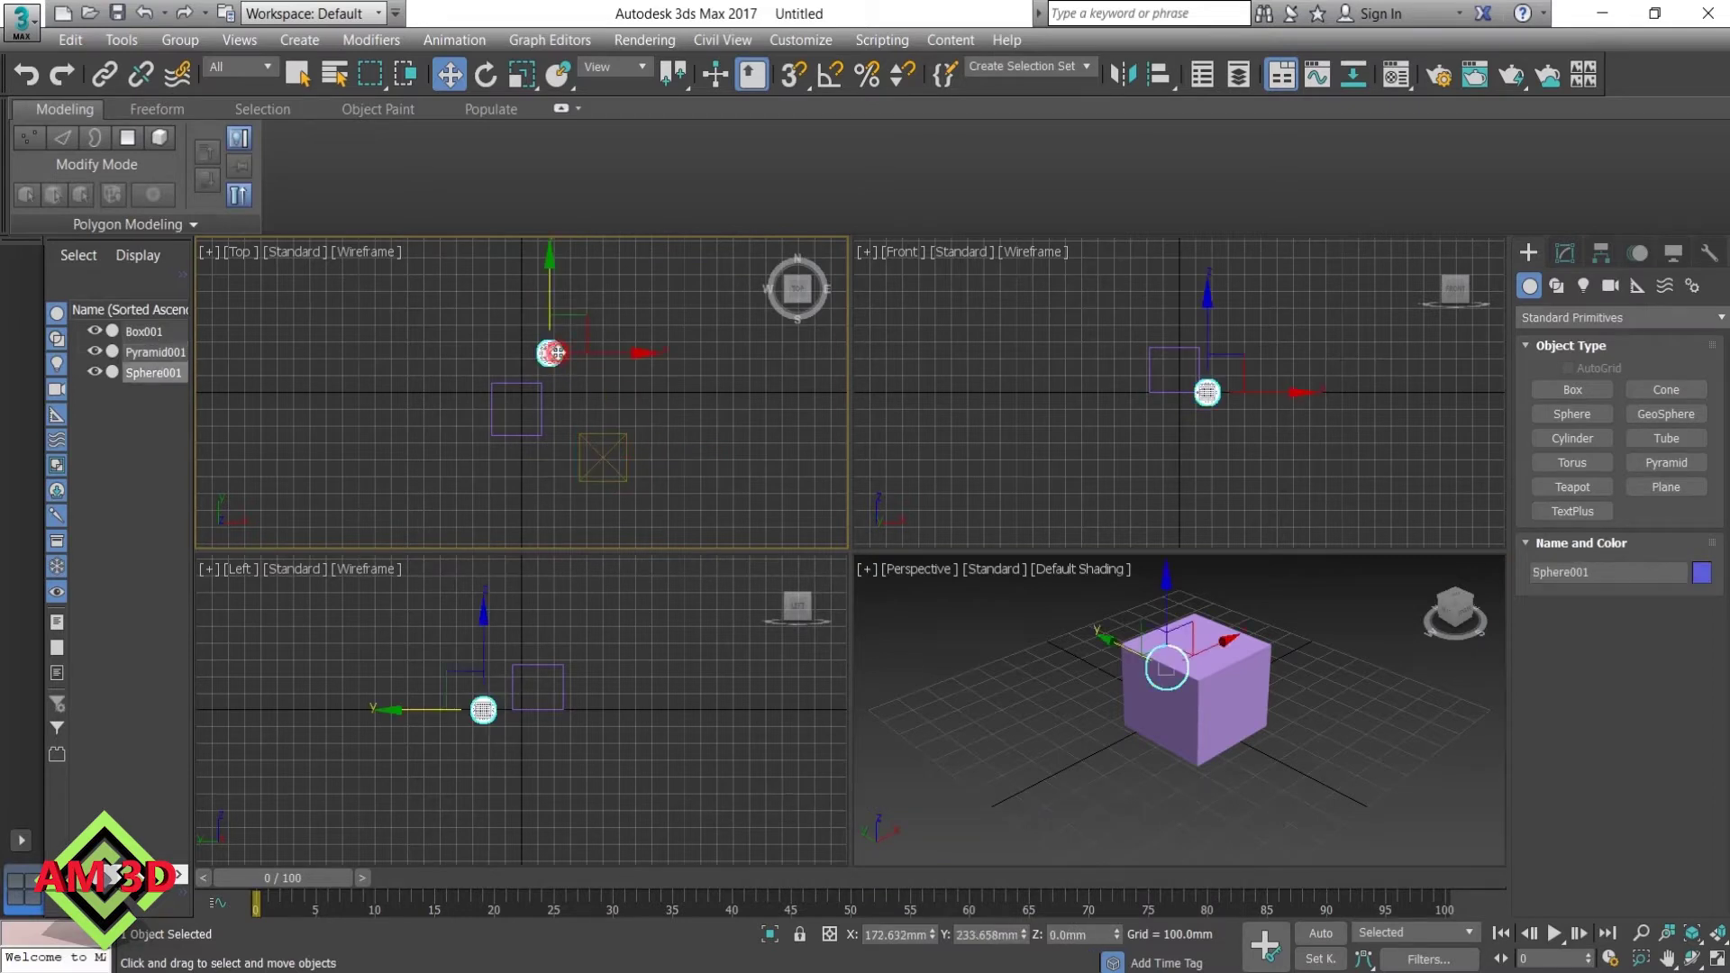
{"action": "left_click", "coordinate": [1063, 663]}
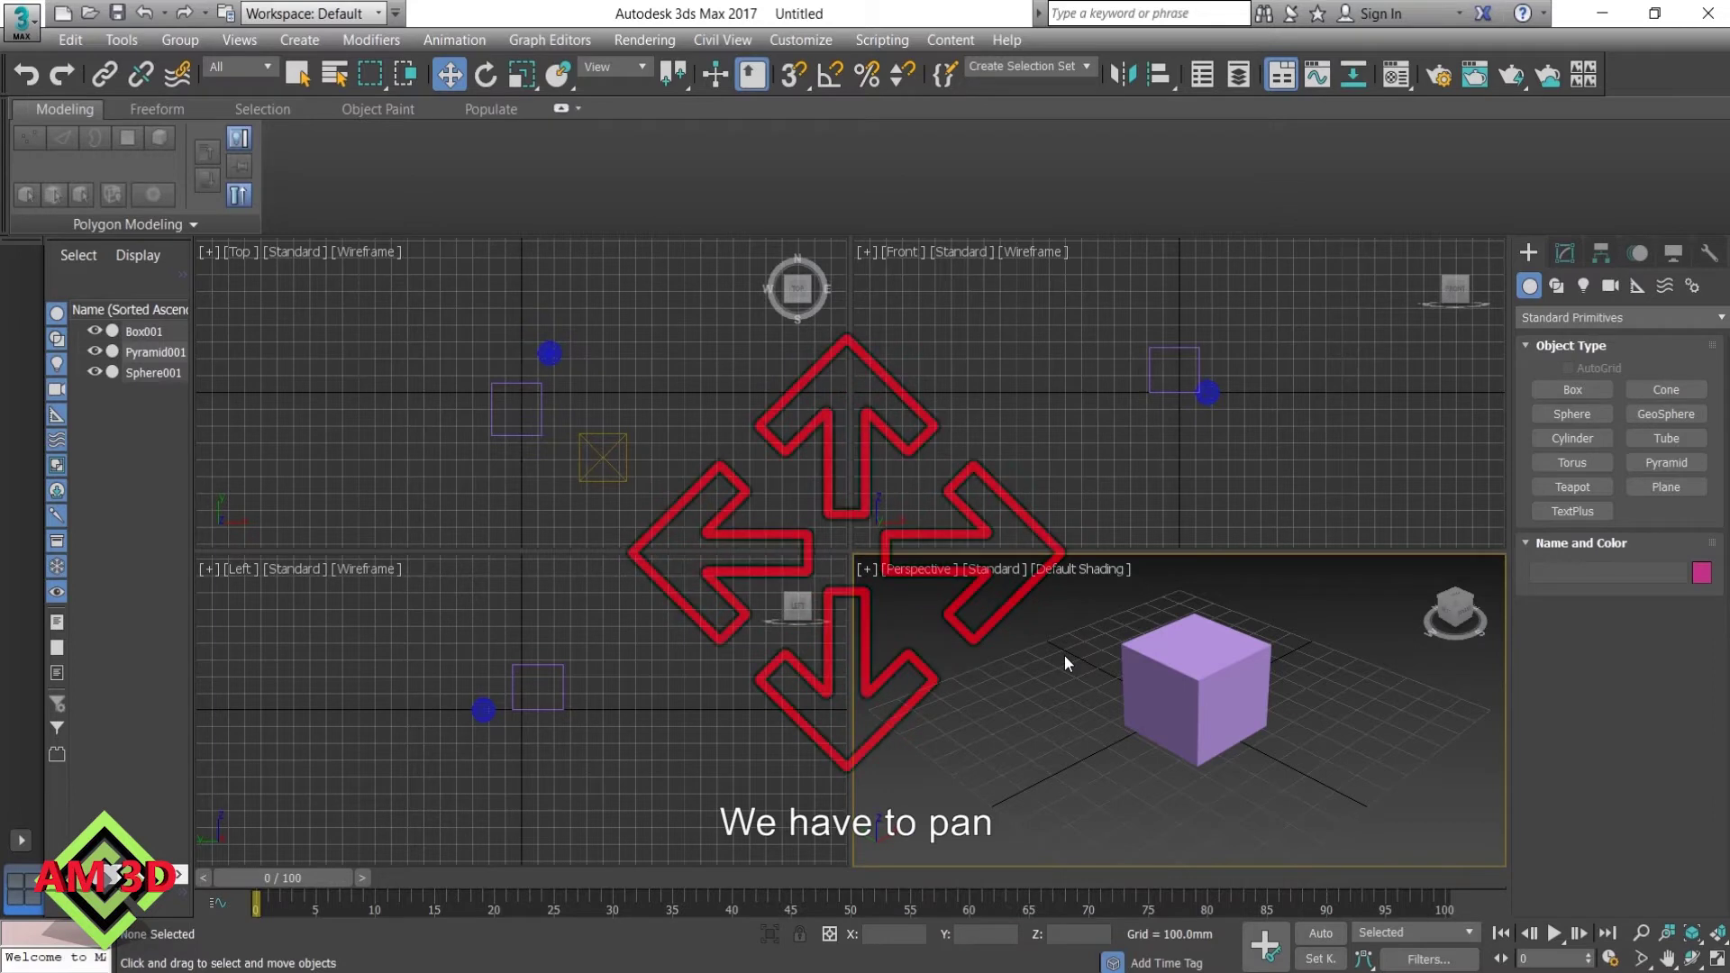
Pan the maximized Perspective view to the pyramid, select it, then restore four views and deselect
{"action": "key", "text": "alt+w"}
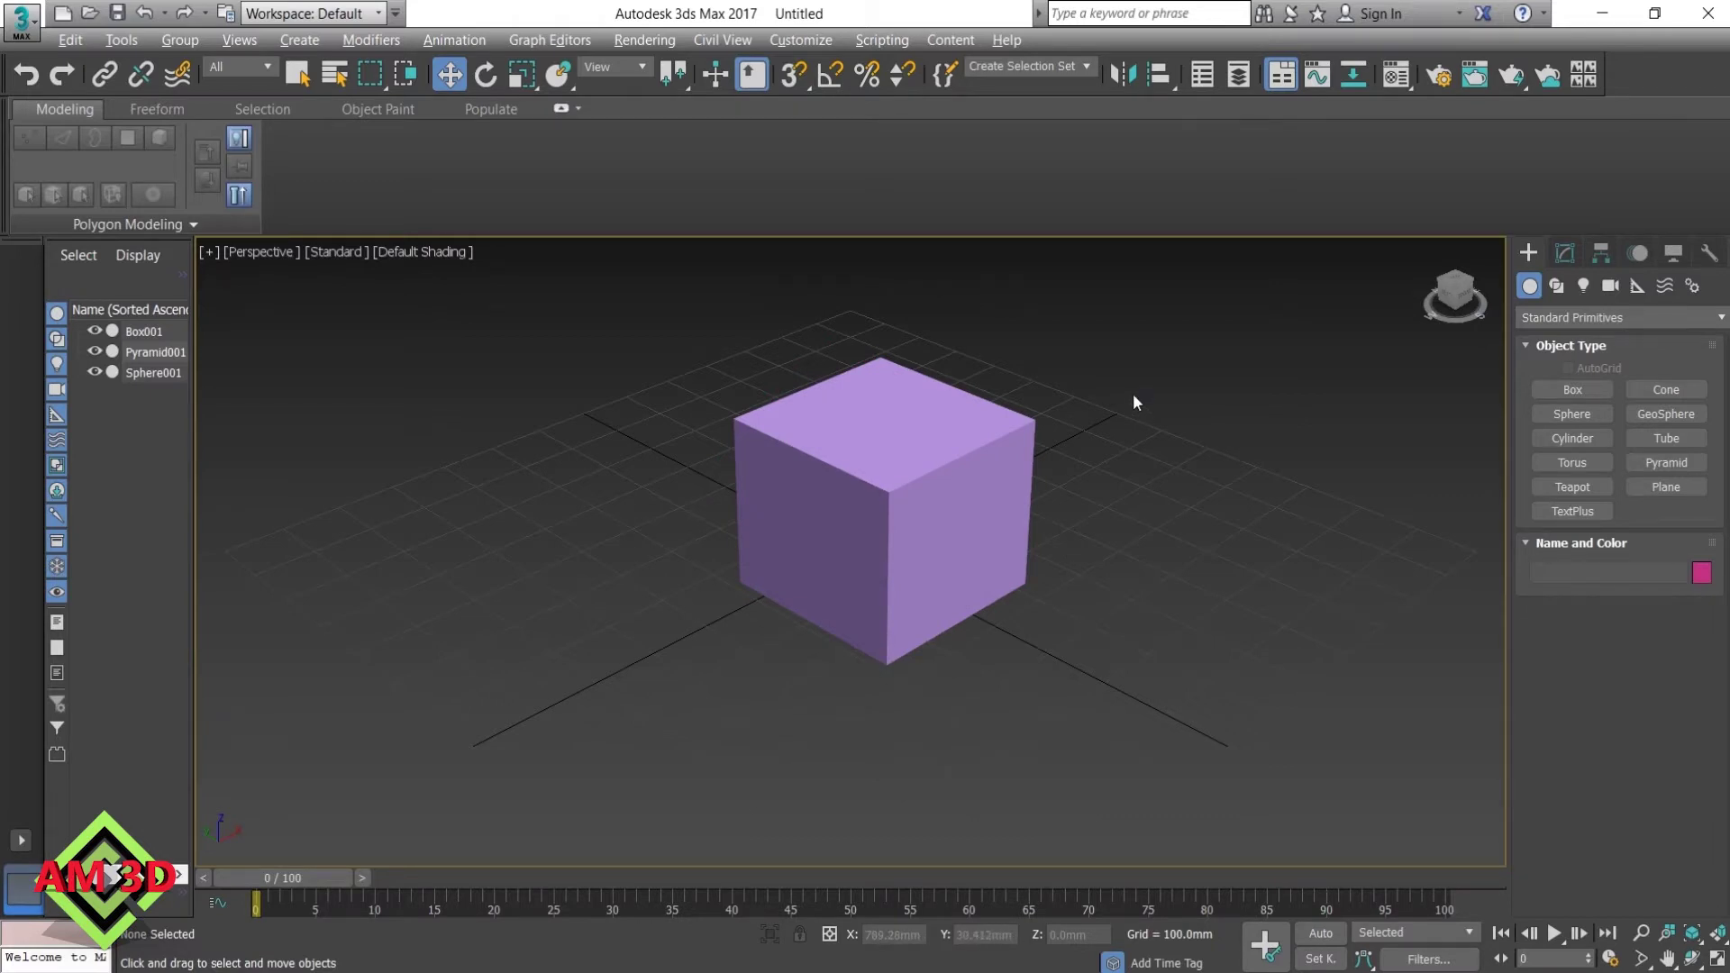
{"action": "mouse_move", "coordinate": [1133, 402]}
{"action": "middle_mouse_down"}
{"action": "mouse_move", "coordinate": [1065, 485]}
{"action": "mouse_move", "coordinate": [958, 800]}
{"action": "mouse_move", "coordinate": [959, 890]}
{"action": "middle_mouse_up"}
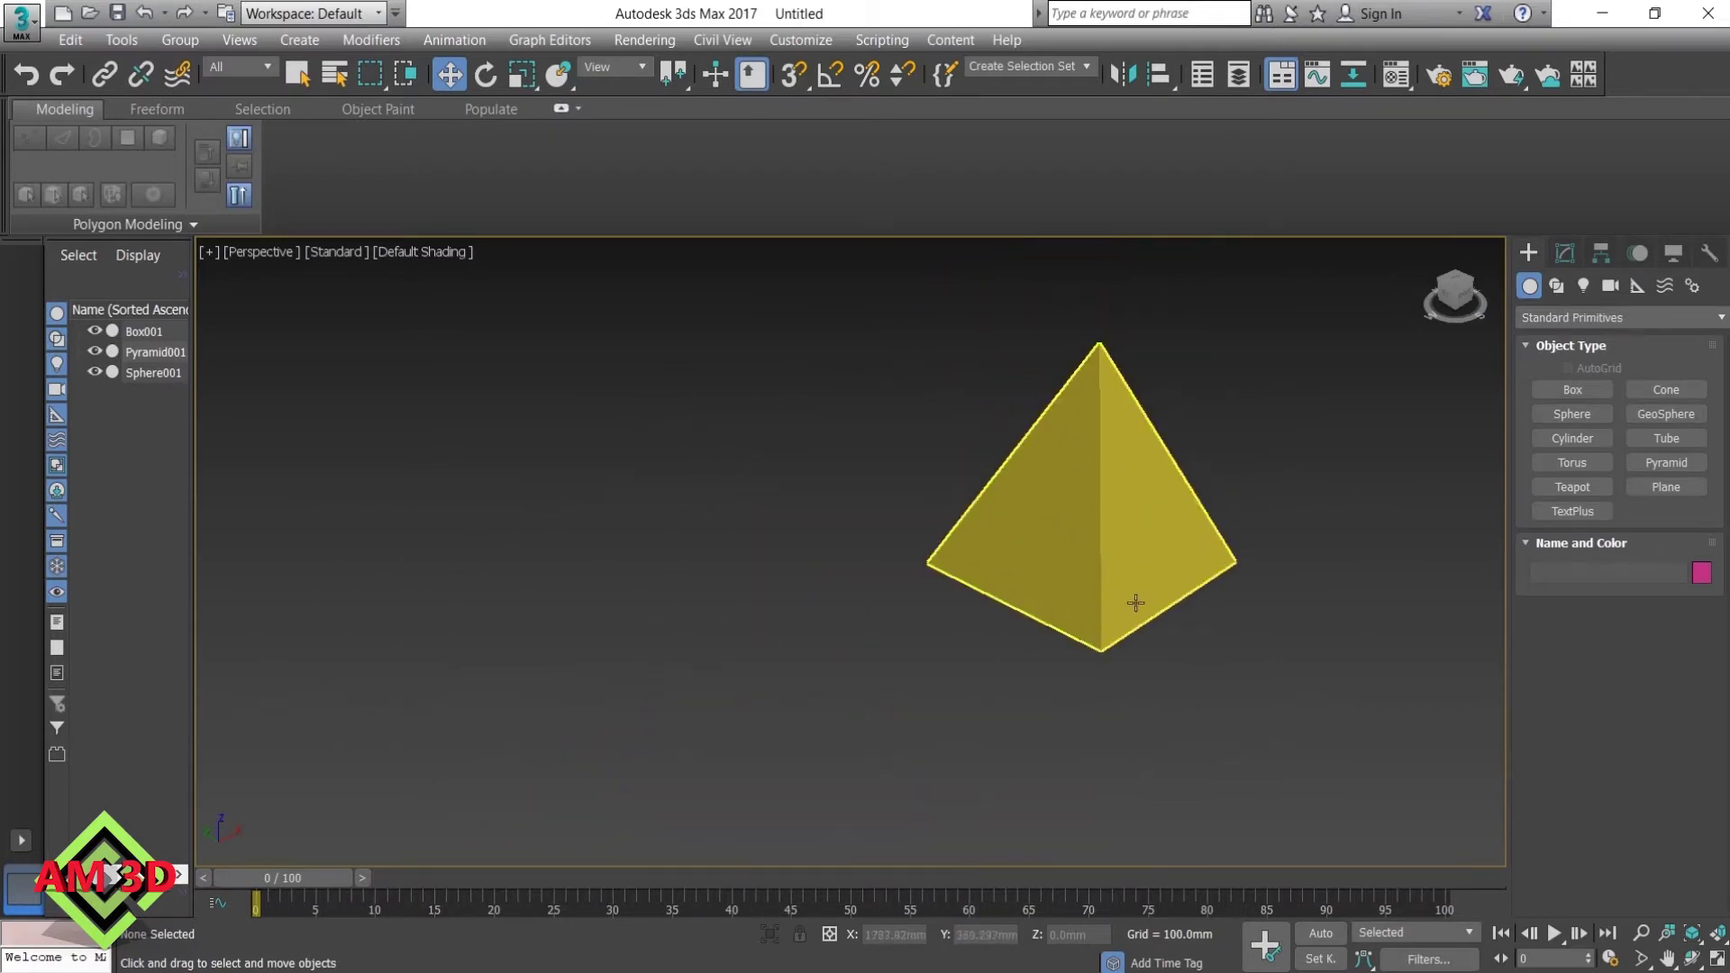
{"action": "left_click", "coordinate": [1115, 551]}
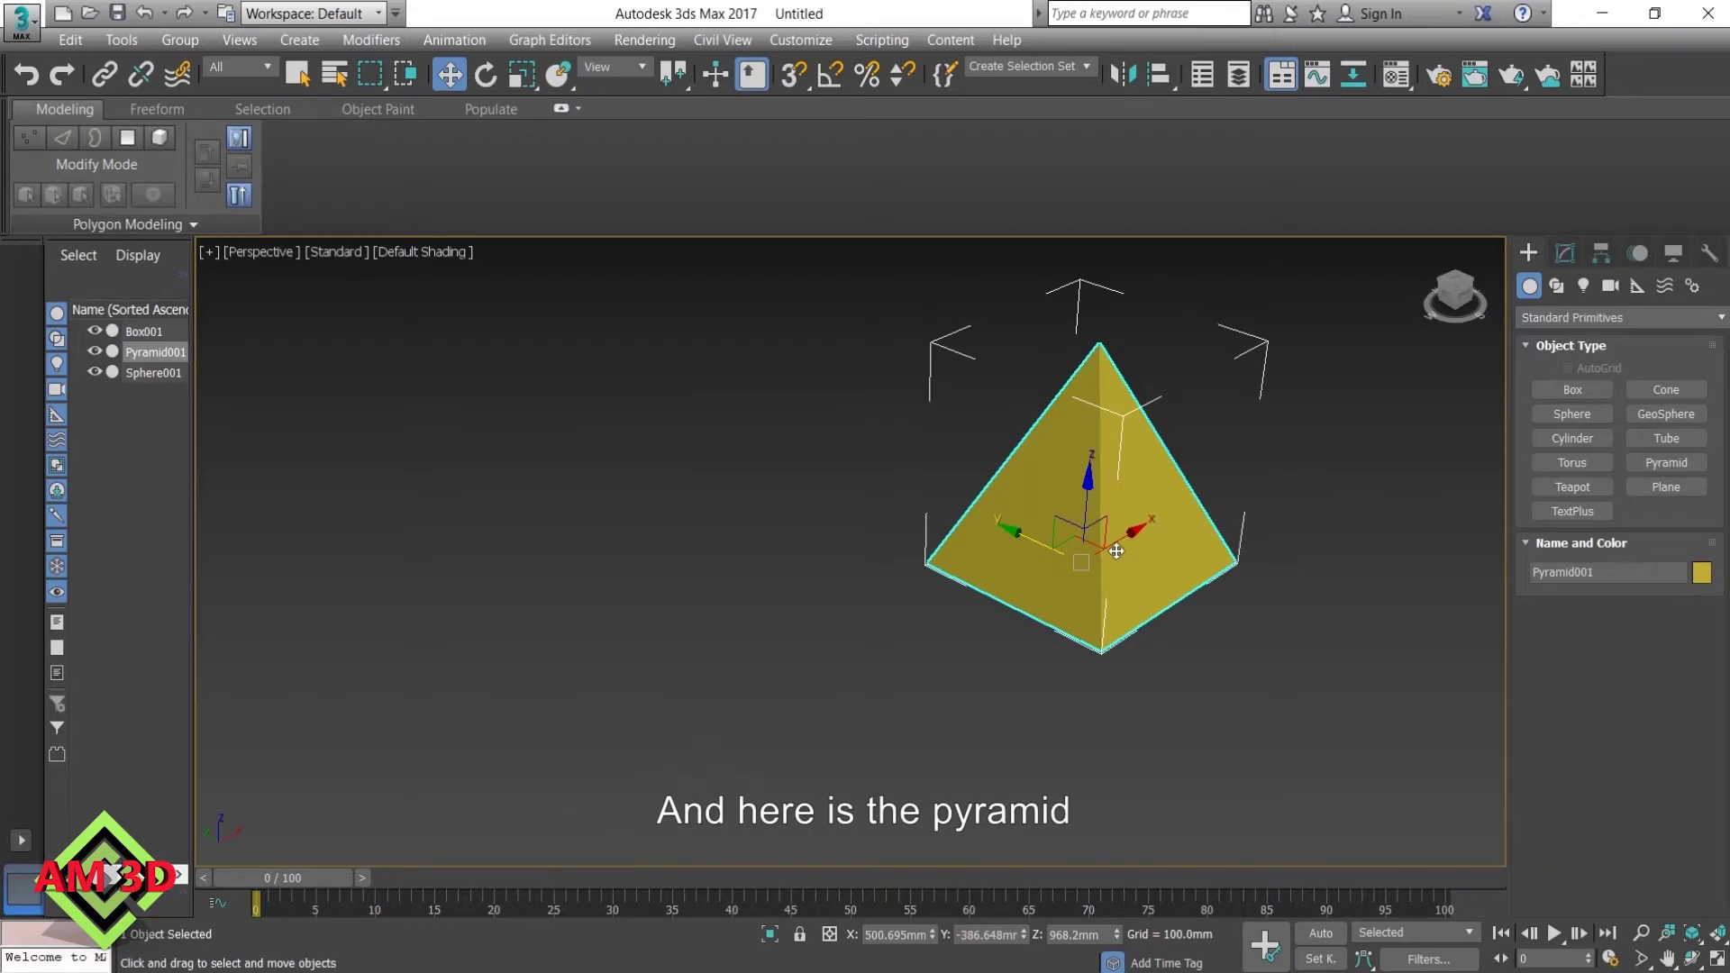
{"action": "key", "text": "alt+w"}
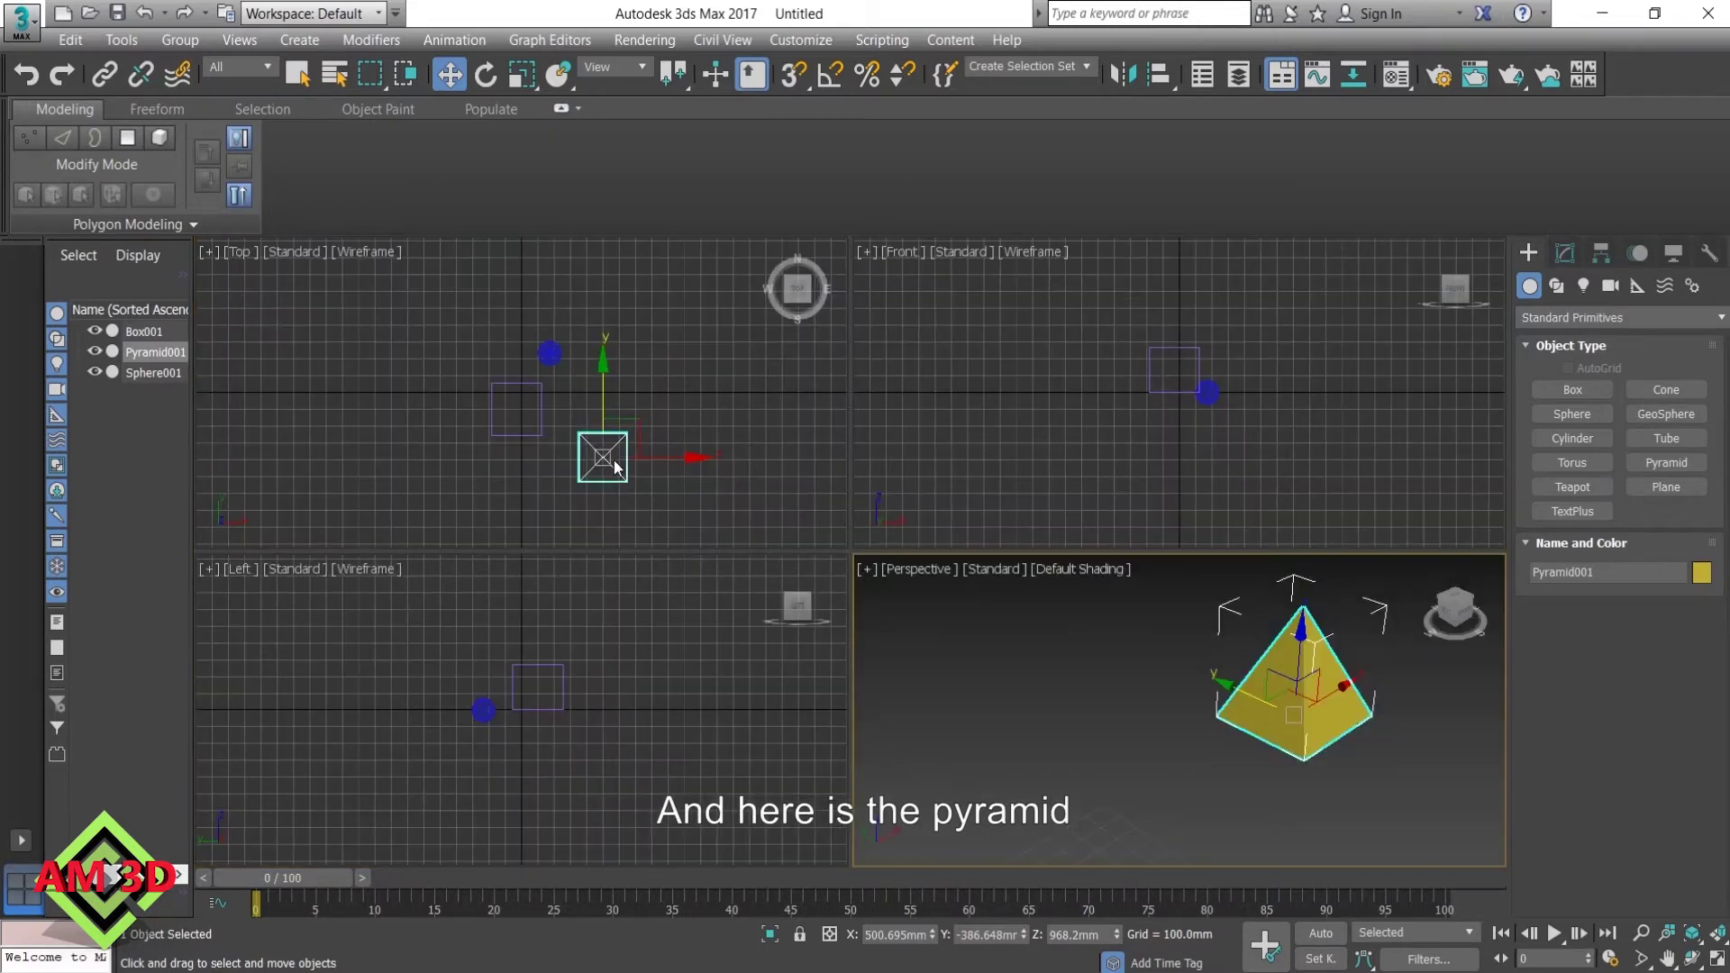
{"action": "left_click", "coordinate": [1042, 672]}
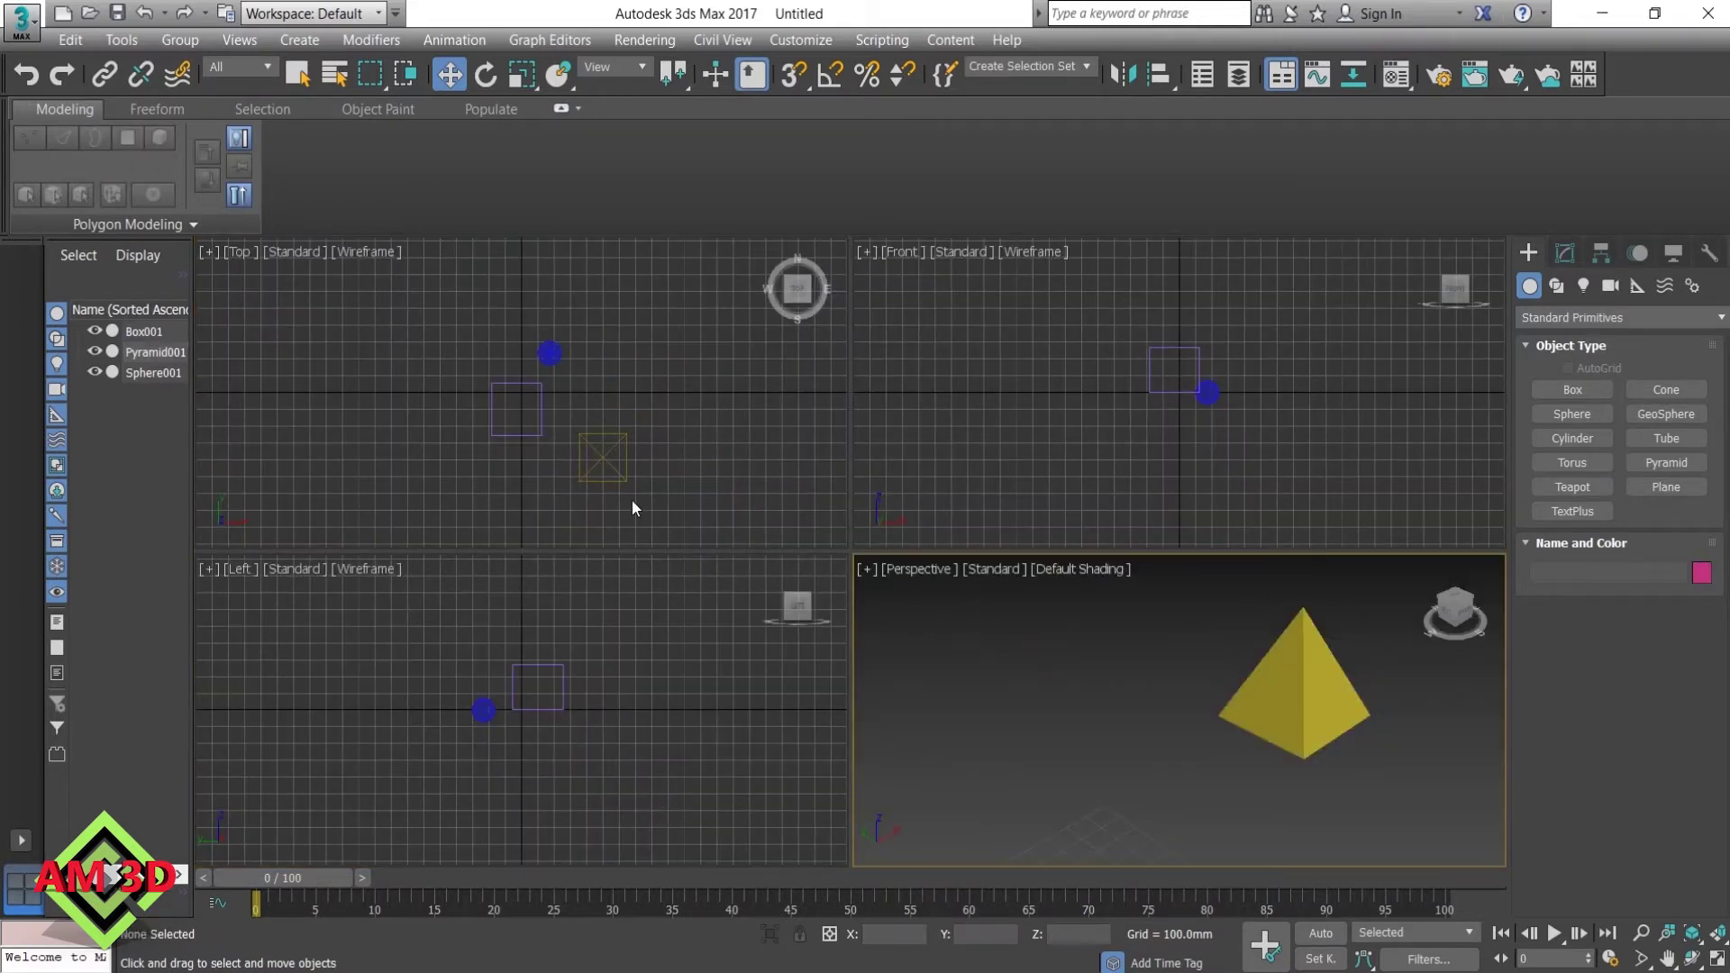
Pan the maximized Perspective view back so the box sits just below centre, then restore four views
{"action": "left_click", "coordinate": [604, 477]}
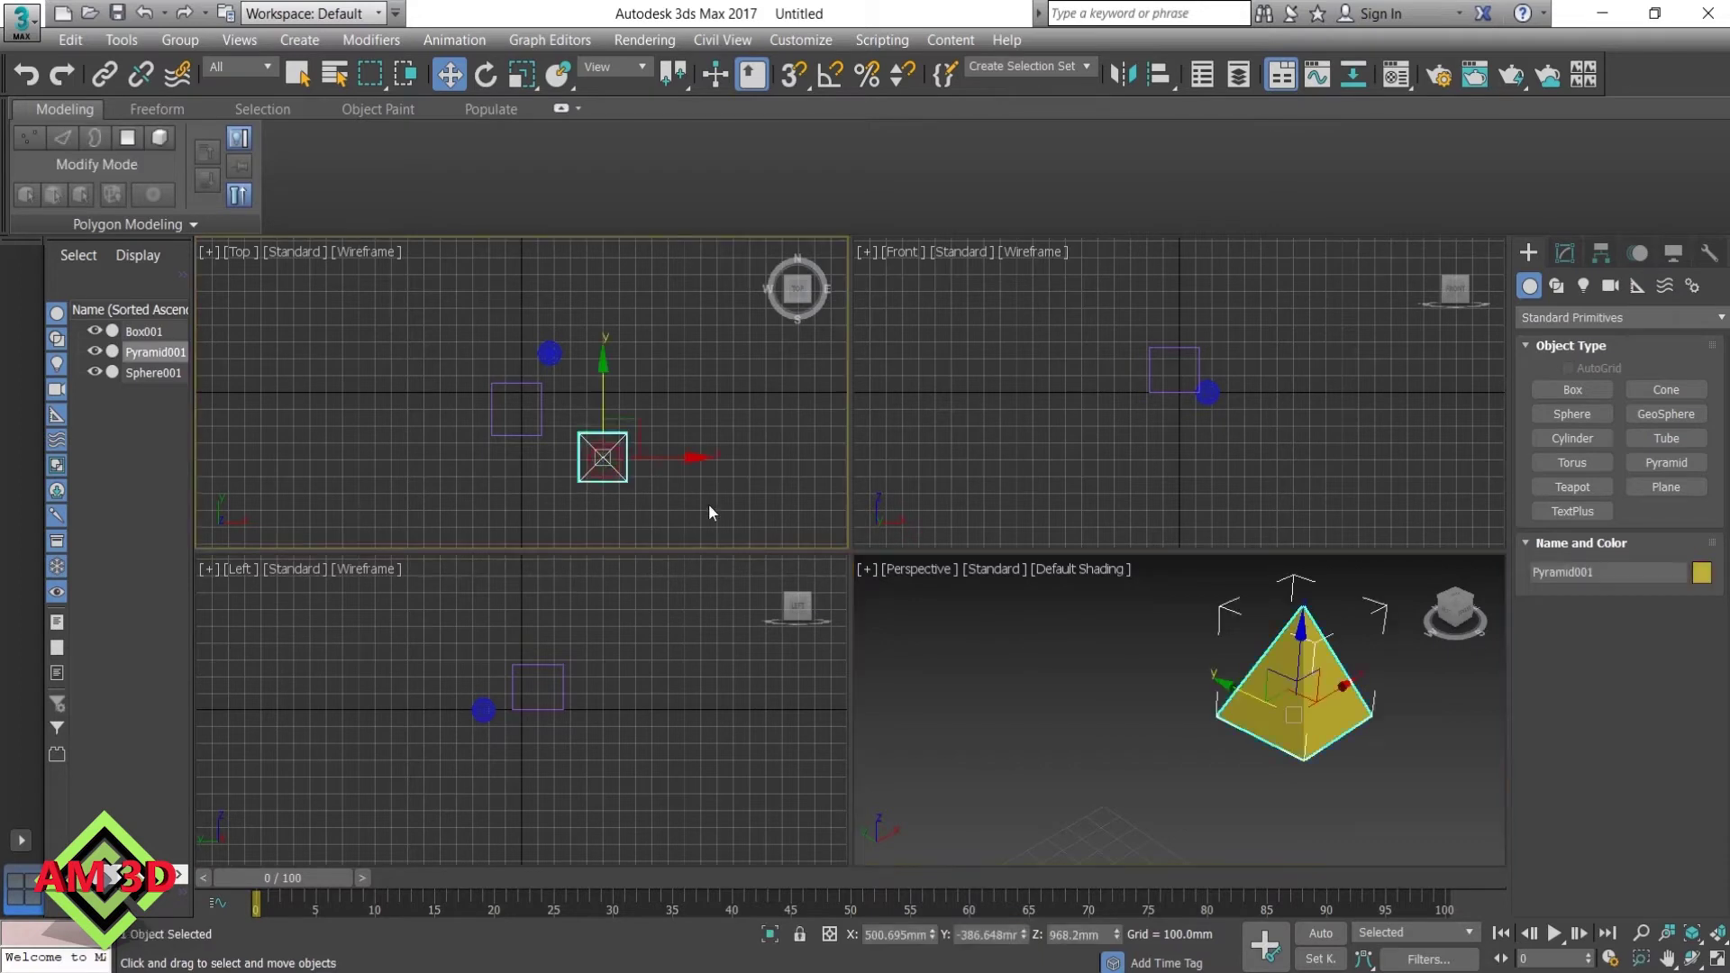
{"action": "left_click", "coordinate": [1081, 671]}
{"action": "key", "text": "alt+w"}
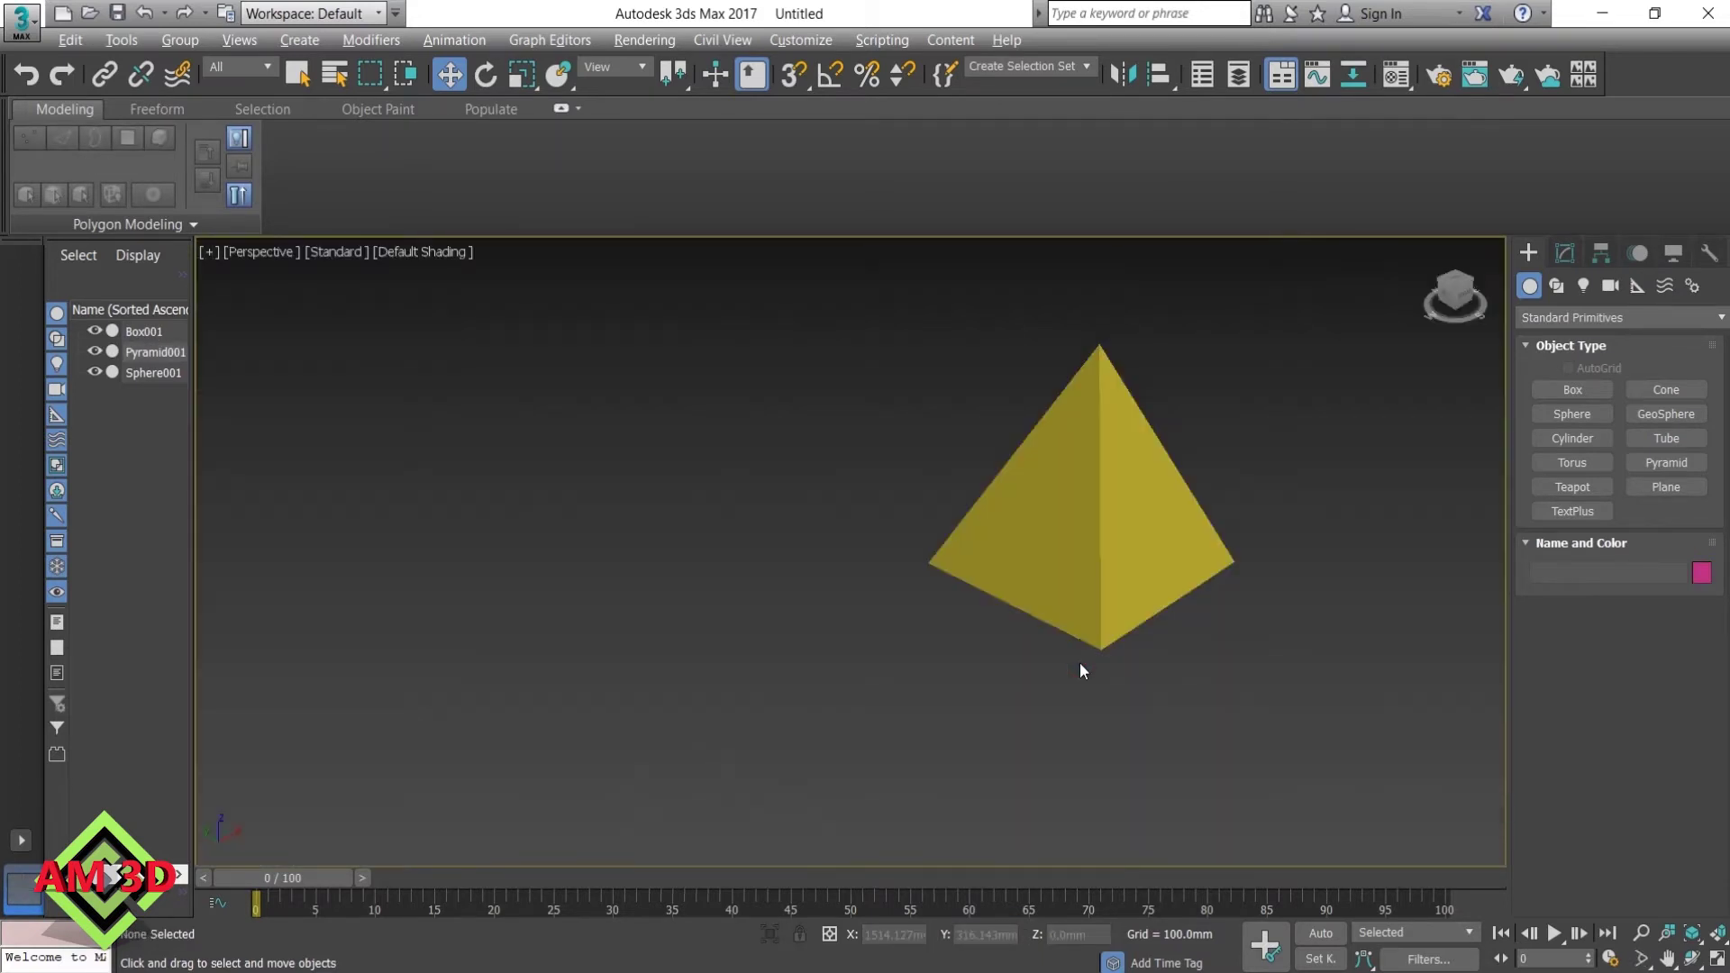
{"action": "mouse_move", "coordinate": [932, 674]}
{"action": "middle_mouse_down"}
{"action": "mouse_move", "coordinate": [1147, 402]}
{"action": "mouse_move", "coordinate": [1185, 286]}
{"action": "mouse_move", "coordinate": [1181, 141]}
{"action": "middle_mouse_up"}
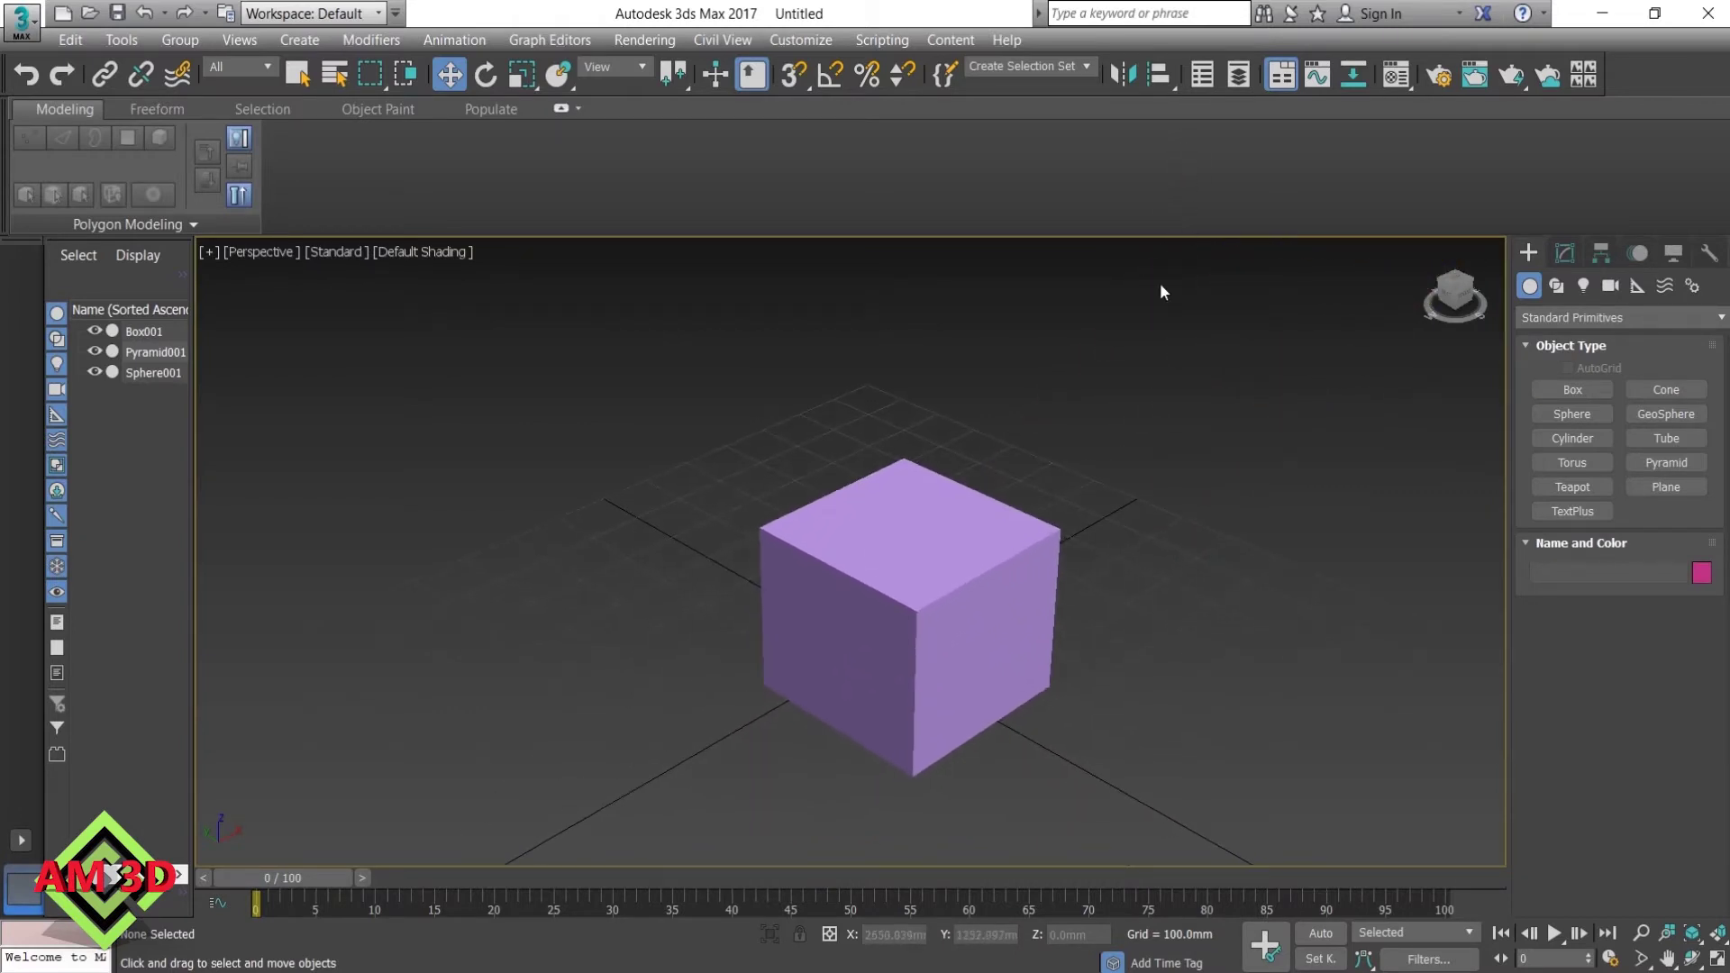
{"action": "key", "text": "alt+w"}
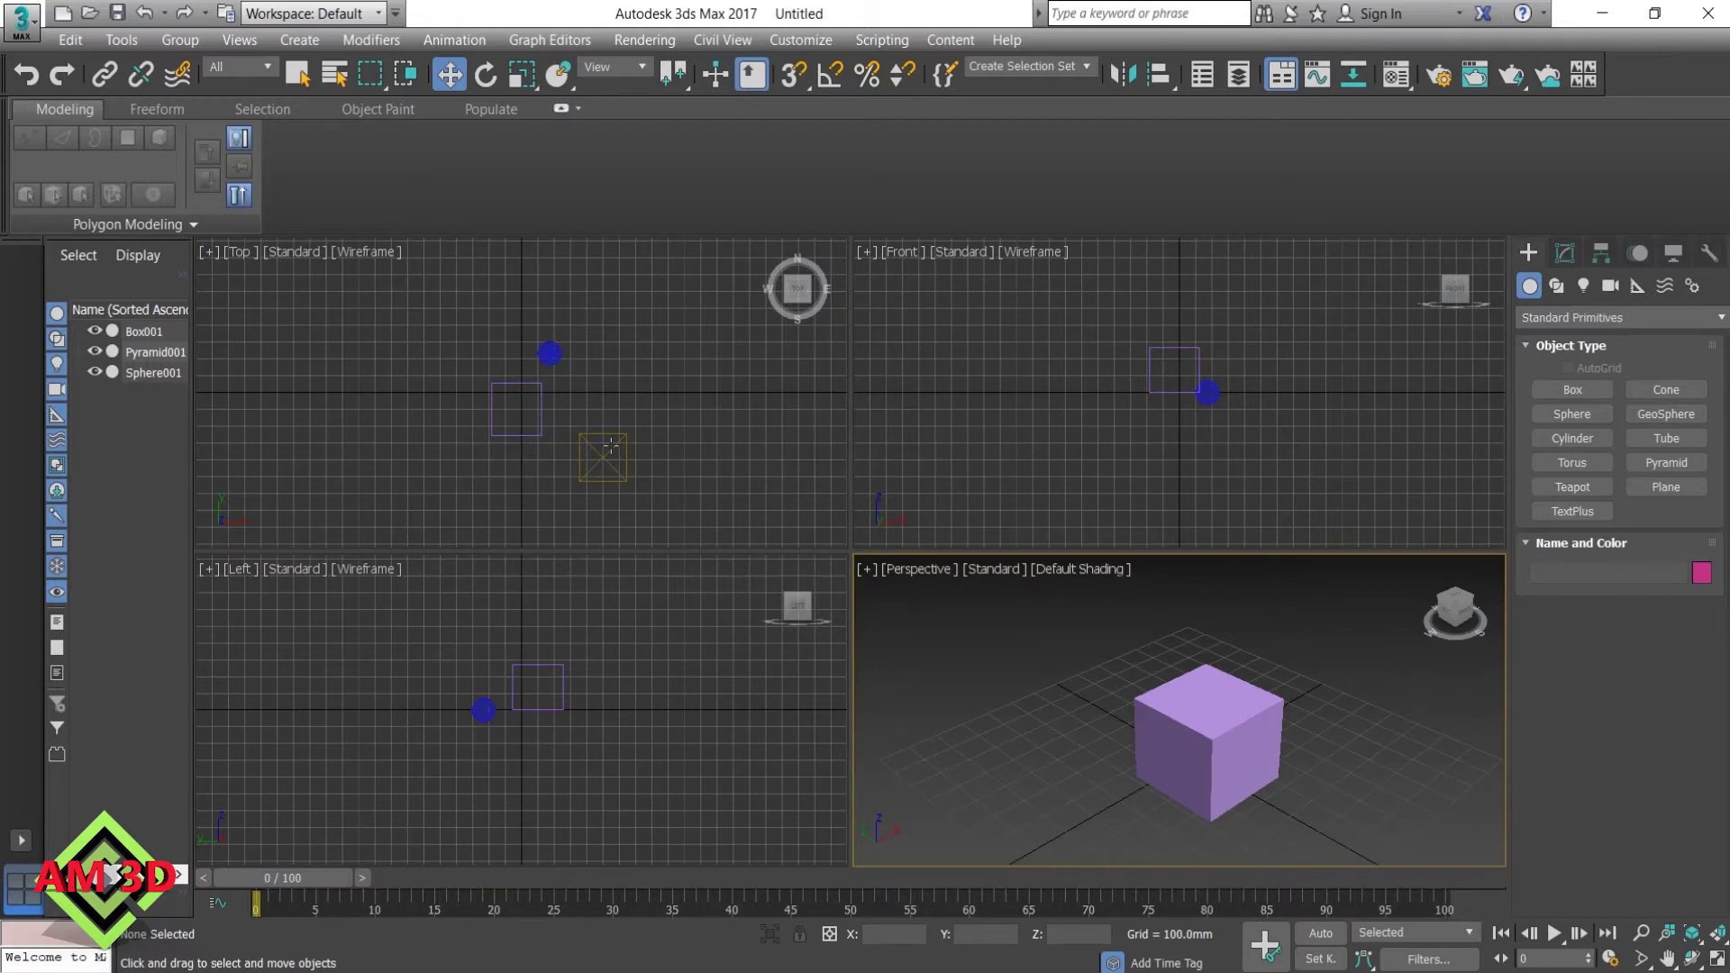
Zoom and pan the maximized Top view to centre the box, sphere and pyramid
{"action": "key", "text": "alt+w"}
{"action": "scroll", "coordinate": [823, 667], "scroll_direction": "up", "scroll_amount": 5}
{"action": "scroll", "coordinate": [823, 667], "scroll_direction": "up", "scroll_amount": 2}
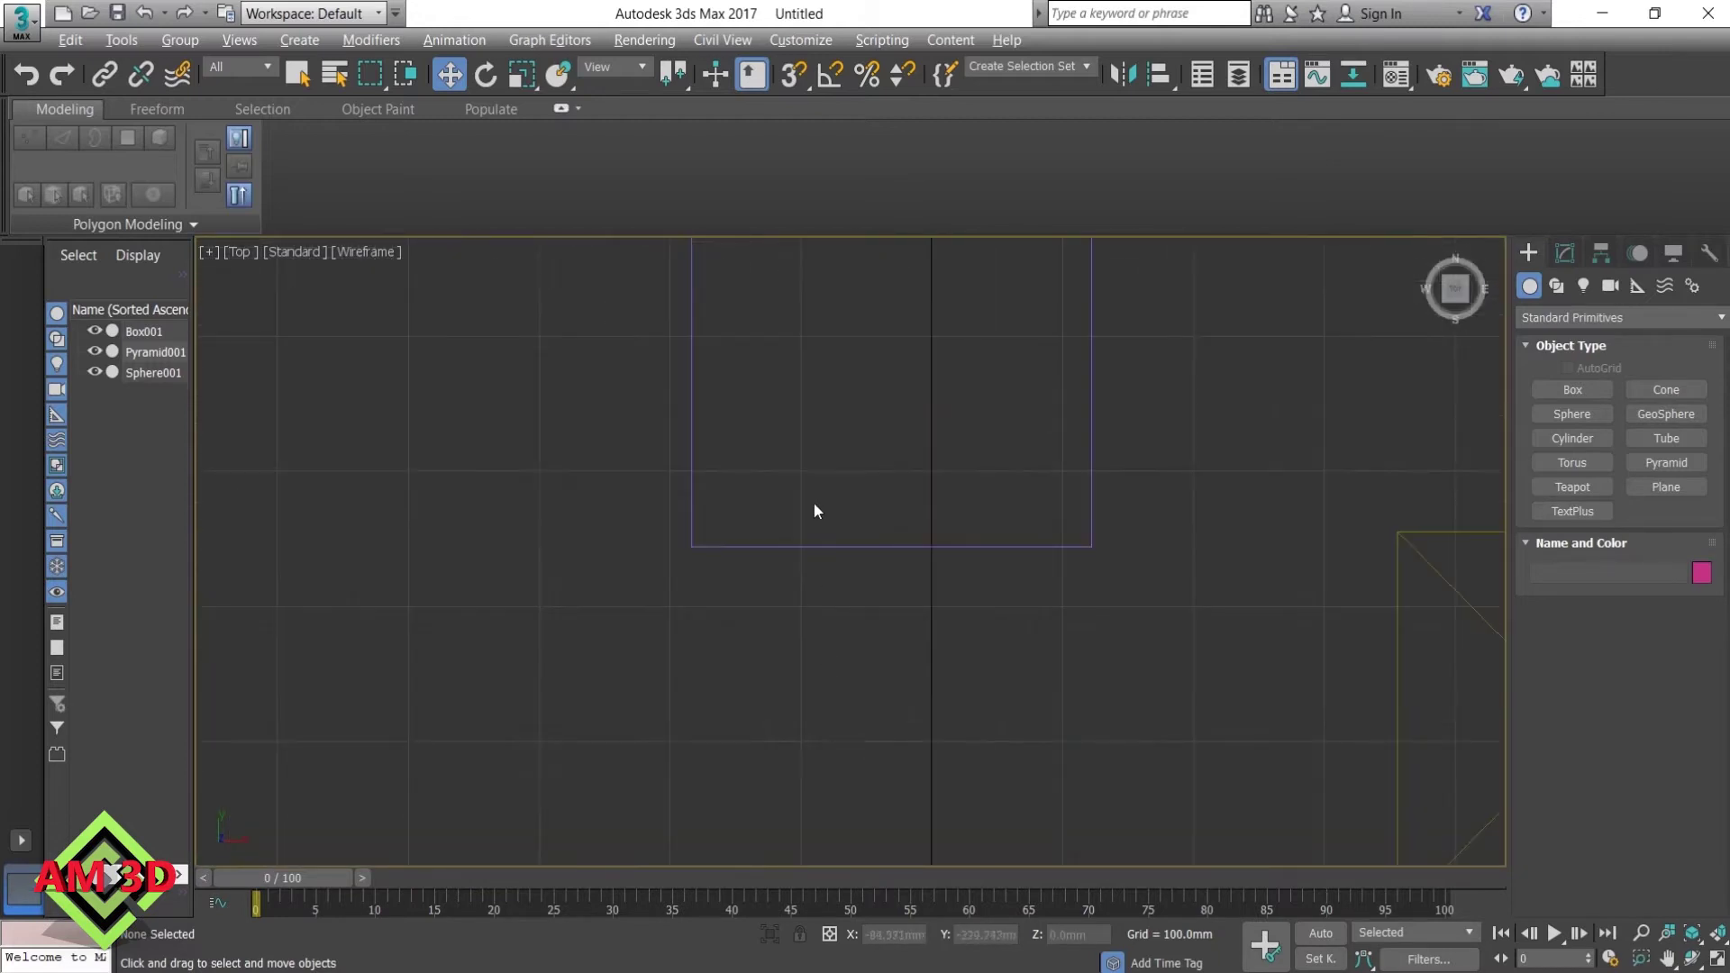
{"action": "middle_click_drag", "start_coordinate": [807, 467], "coordinate": [911, 753]}
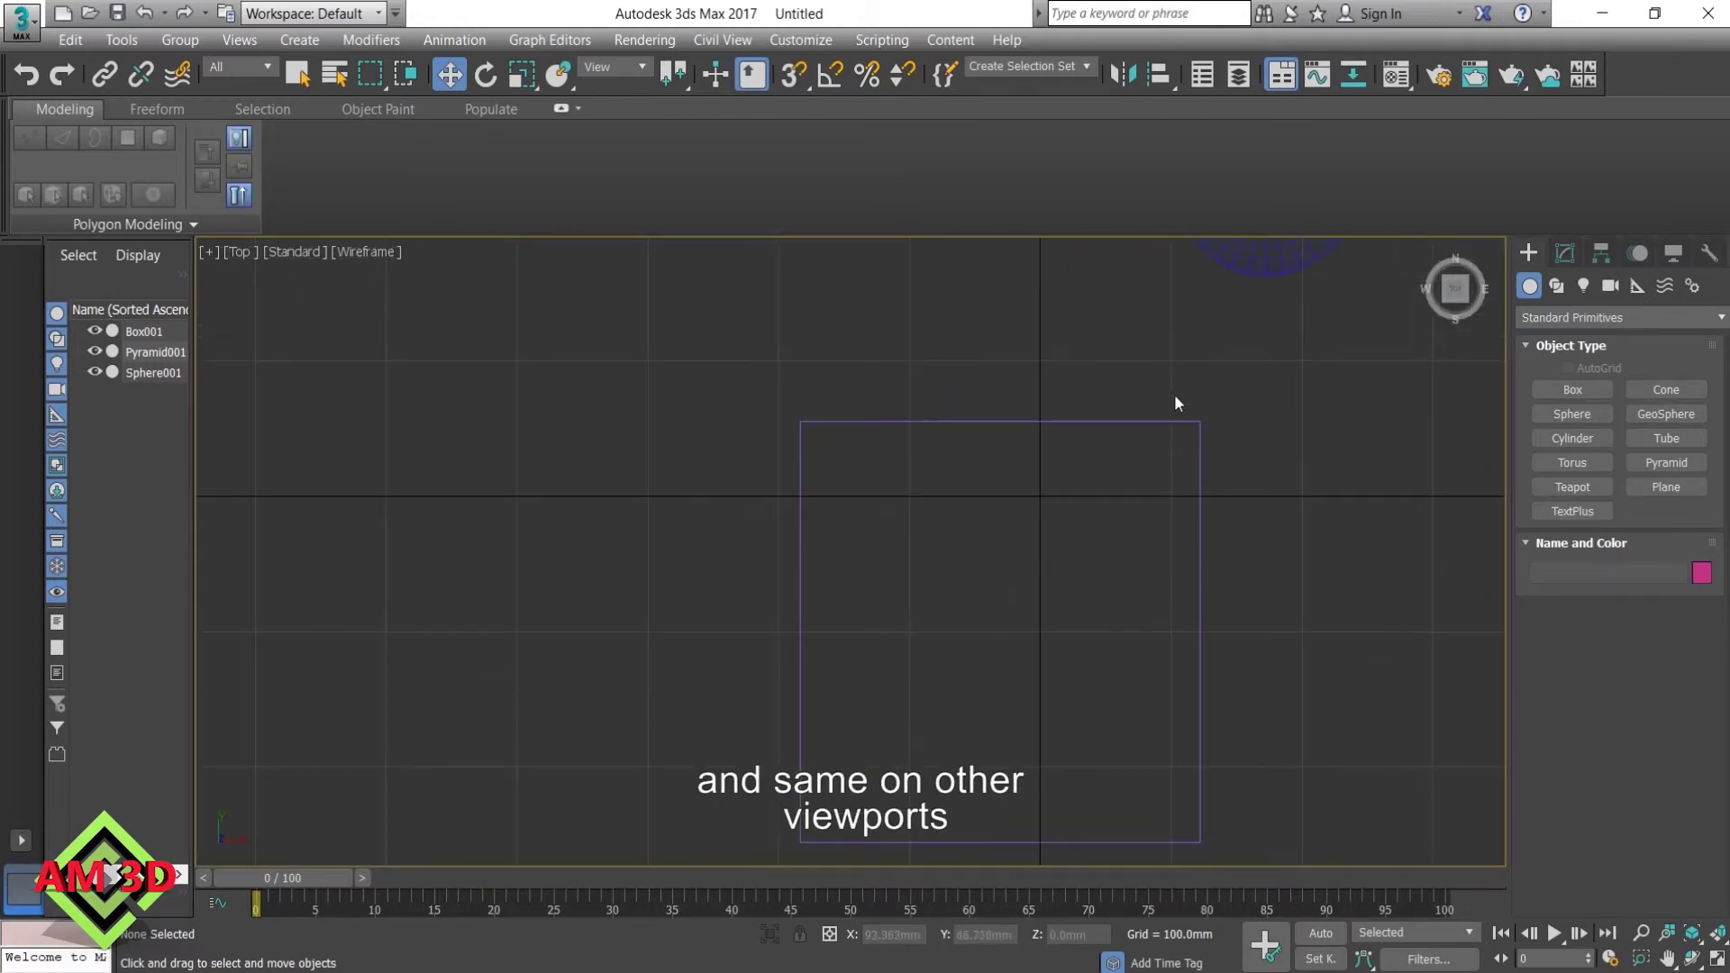
{"action": "middle_click_drag", "start_coordinate": [1183, 386], "coordinate": [791, 726]}
{"action": "middle_click_drag", "start_coordinate": [1099, 763], "coordinate": [733, 336]}
{"action": "mouse_move", "coordinate": [1054, 764]}
{"action": "middle_mouse_down"}
{"action": "mouse_move", "coordinate": [1085, 586]}
{"action": "mouse_move", "coordinate": [1274, 432]}
{"action": "middle_mouse_up"}
{"action": "scroll", "coordinate": [804, 480], "scroll_direction": "down", "scroll_amount": 5}
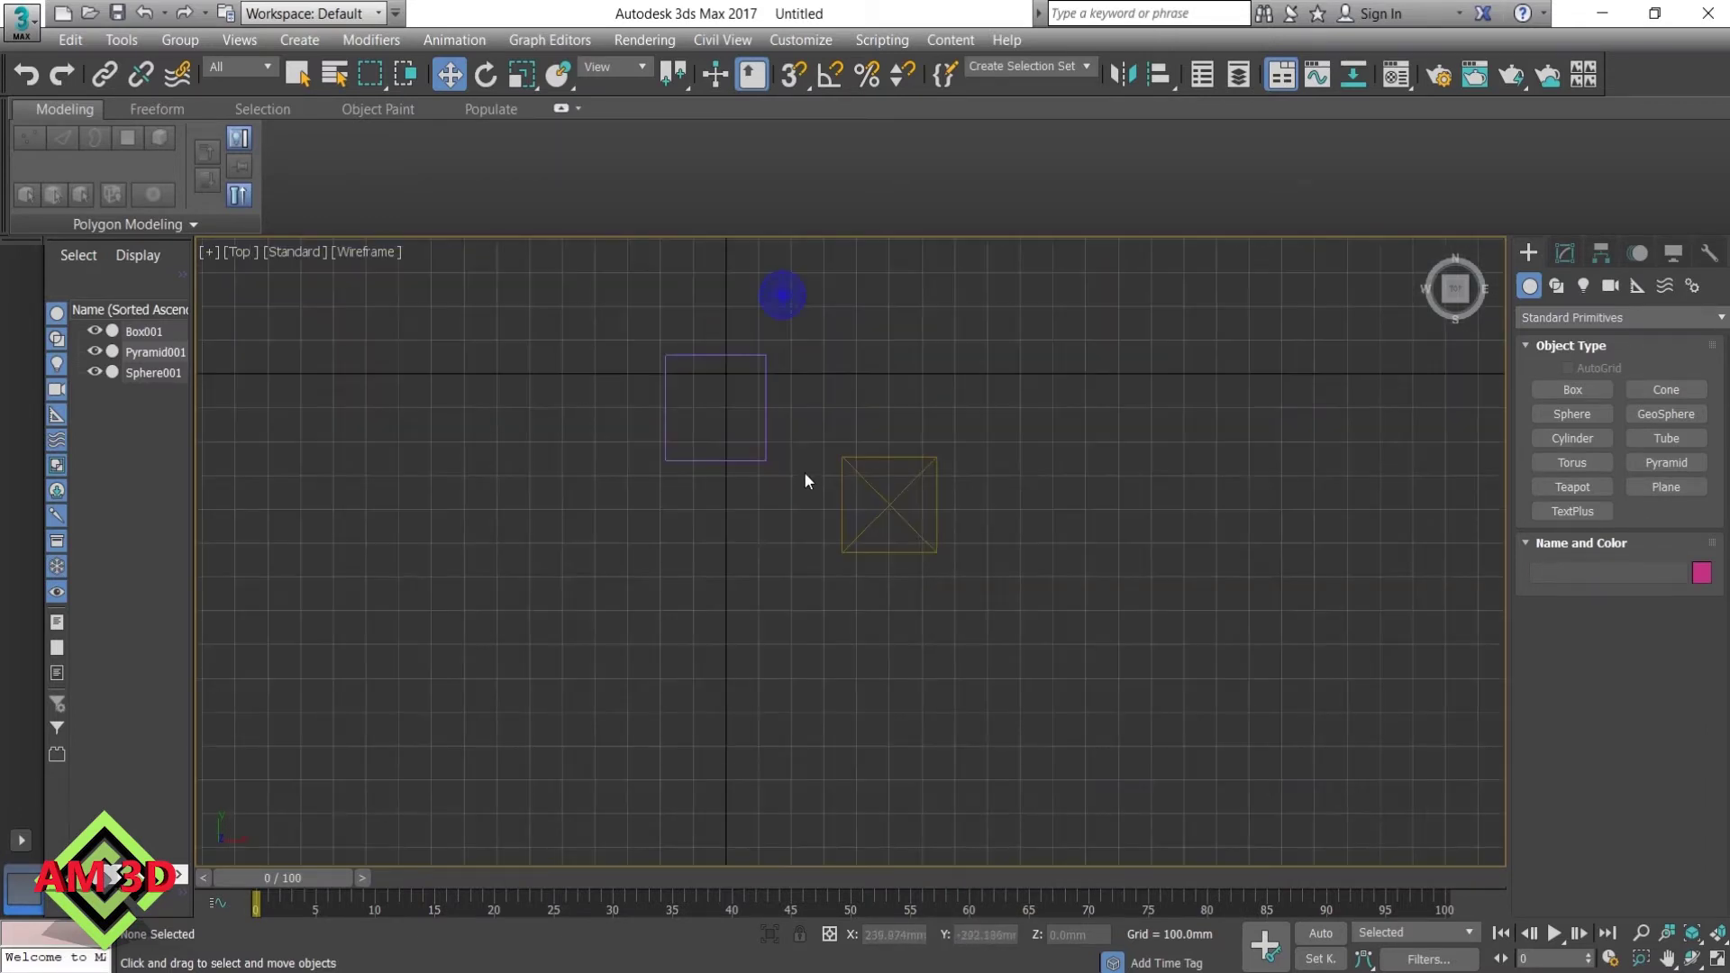
{"action": "mouse_move", "coordinate": [804, 480]}
{"action": "middle_mouse_down"}
{"action": "mouse_move", "coordinate": [888, 699]}
{"action": "mouse_move", "coordinate": [889, 662]}
{"action": "middle_mouse_up"}
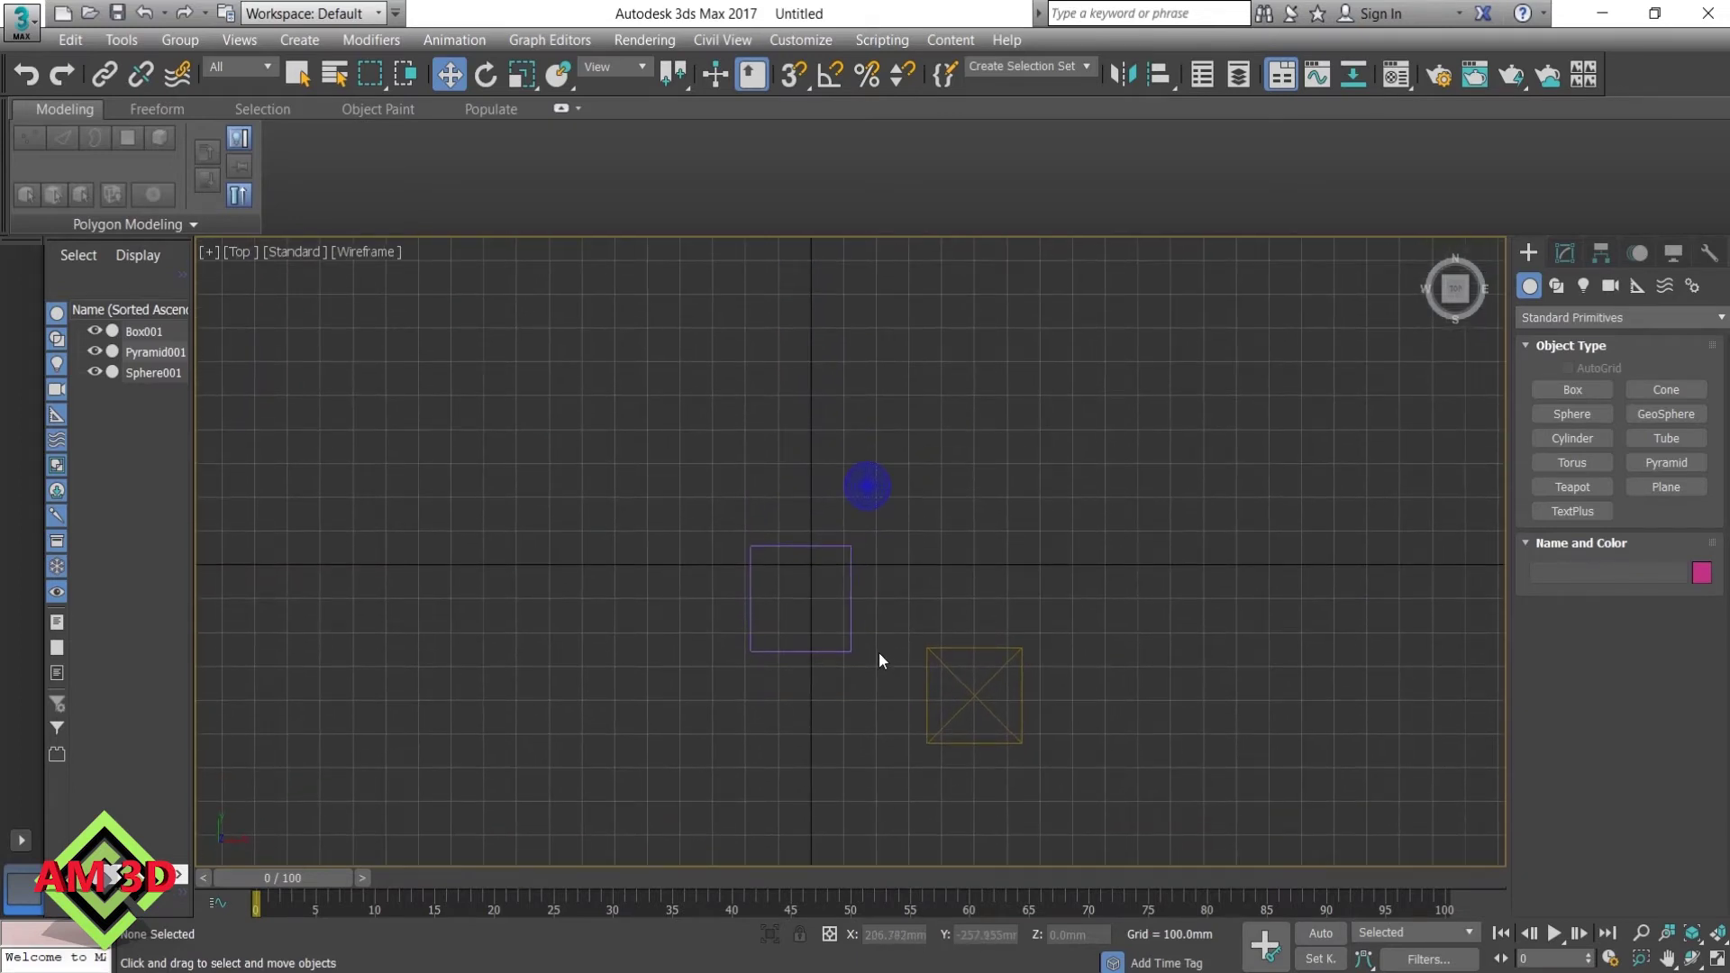
Zoom and pan the maximized Left view to show the sphere up close beside the box
{"action": "key", "text": "alt+w"}
{"action": "key", "text": "alt+w"}
{"action": "scroll", "coordinate": [784, 549], "scroll_direction": "up", "scroll_amount": 6}
{"action": "scroll", "coordinate": [830, 548], "scroll_direction": "up", "scroll_amount": 2}
{"action": "middle_click_drag", "start_coordinate": [982, 455], "coordinate": [571, 695]}
{"action": "middle_click_drag", "start_coordinate": [1073, 460], "coordinate": [623, 669]}
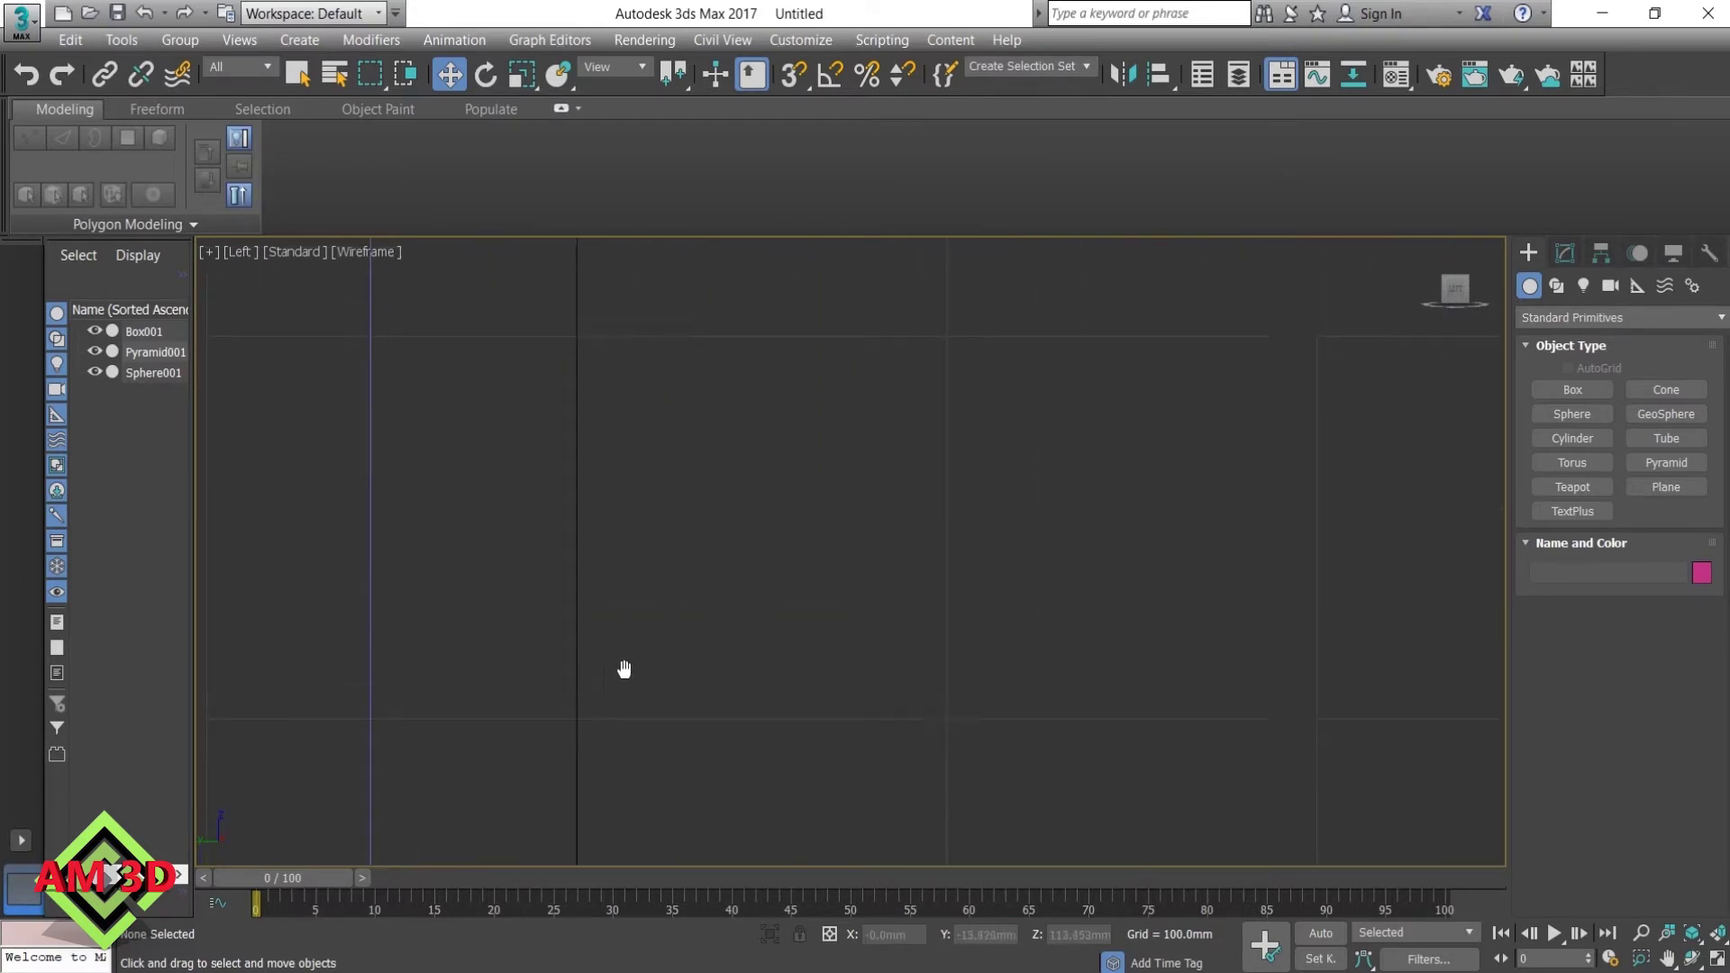
{"action": "scroll", "coordinate": [802, 615], "scroll_direction": "down", "scroll_amount": 4}
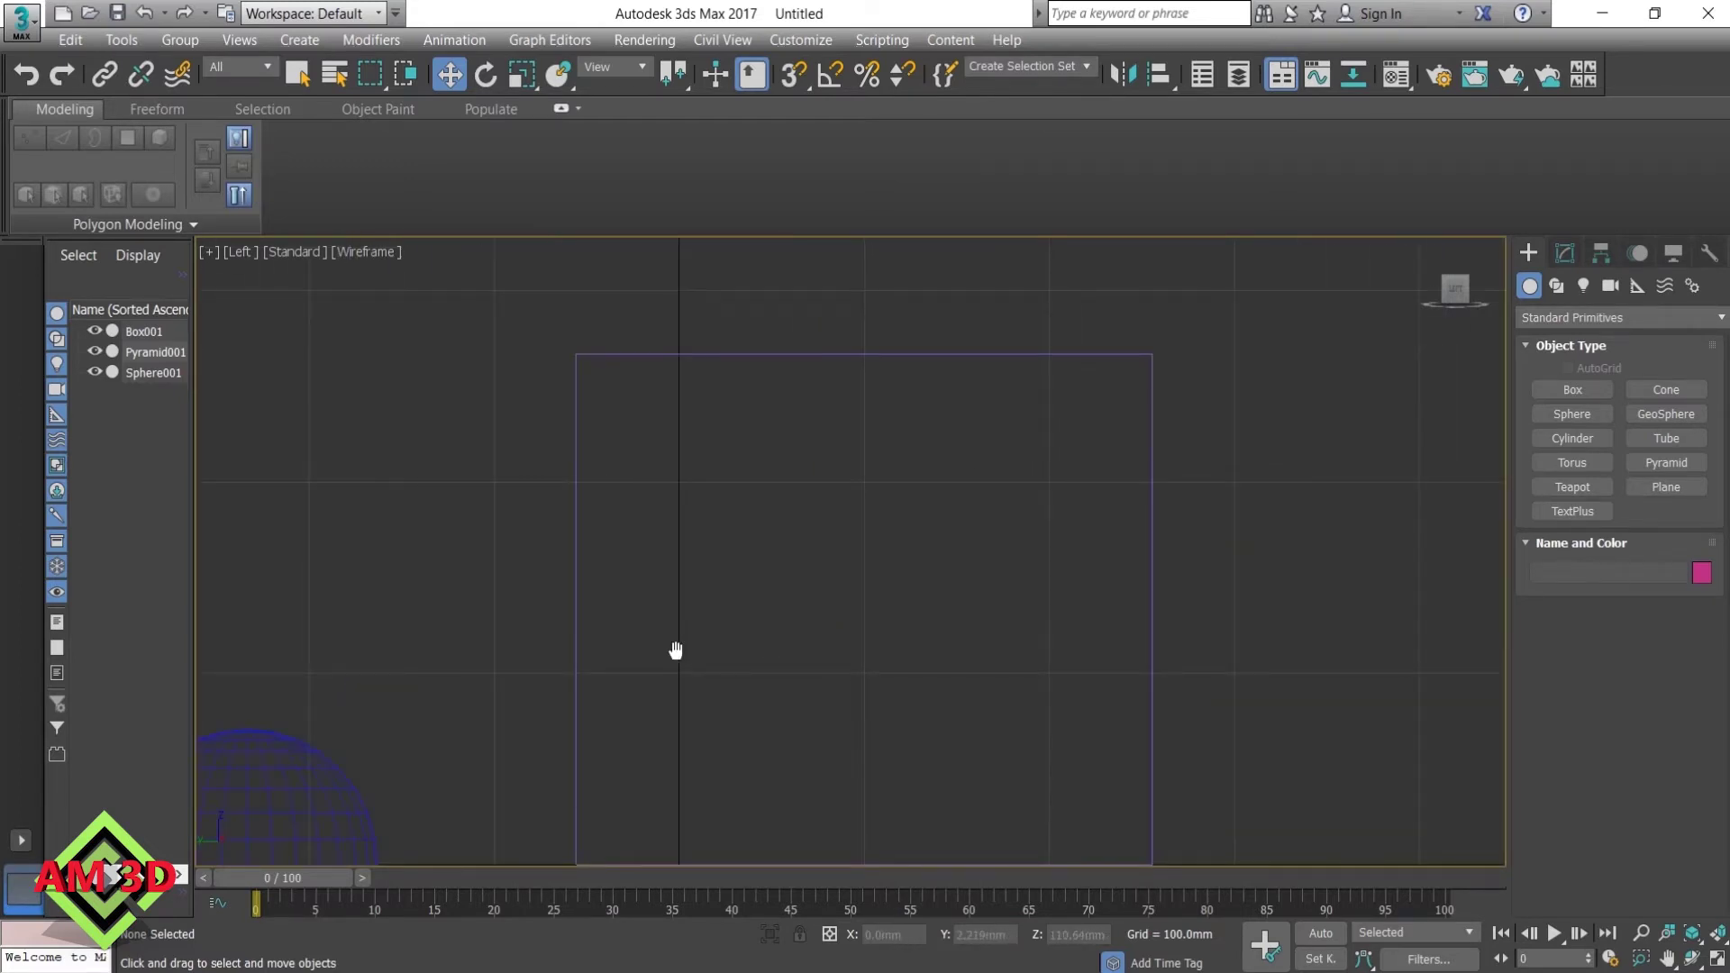
{"action": "mouse_move", "coordinate": [676, 649]}
{"action": "middle_mouse_down"}
{"action": "mouse_move", "coordinate": [1177, 418]}
{"action": "mouse_move", "coordinate": [540, 712]}
{"action": "middle_mouse_up"}
{"action": "mouse_move", "coordinate": [748, 591]}
{"action": "middle_mouse_down"}
{"action": "mouse_move", "coordinate": [1112, 397]}
{"action": "mouse_move", "coordinate": [884, 544]}
{"action": "mouse_move", "coordinate": [1042, 435]}
{"action": "middle_mouse_up"}
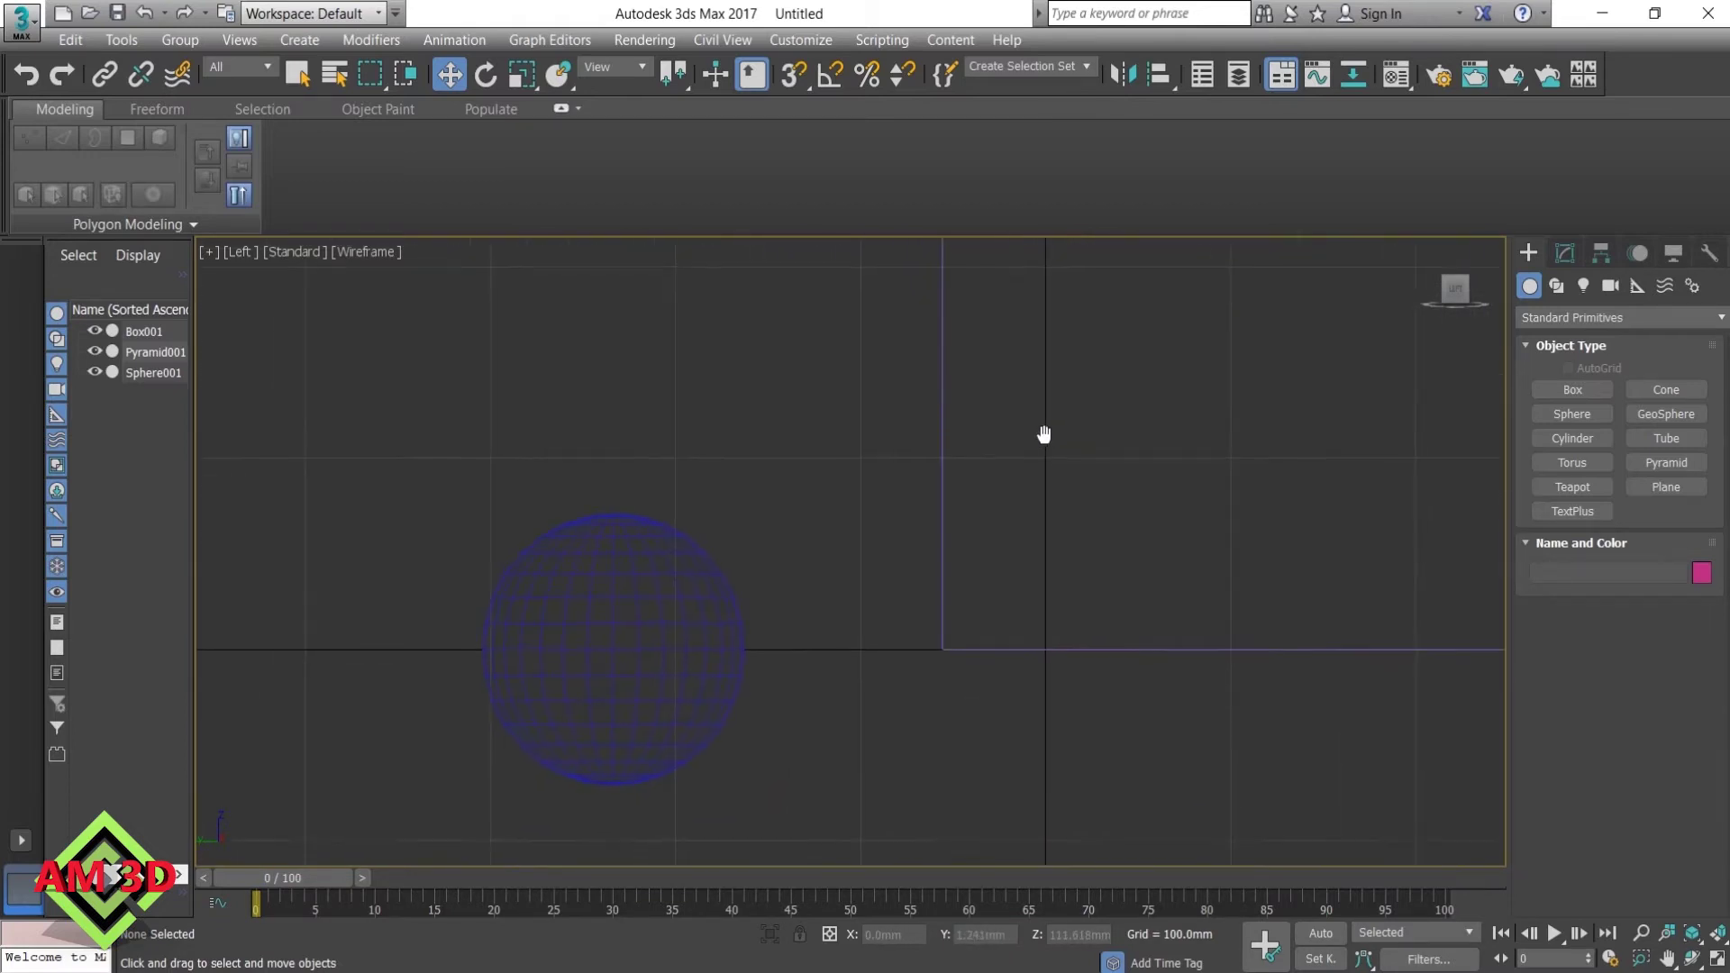
{"action": "key", "text": "alt+w"}
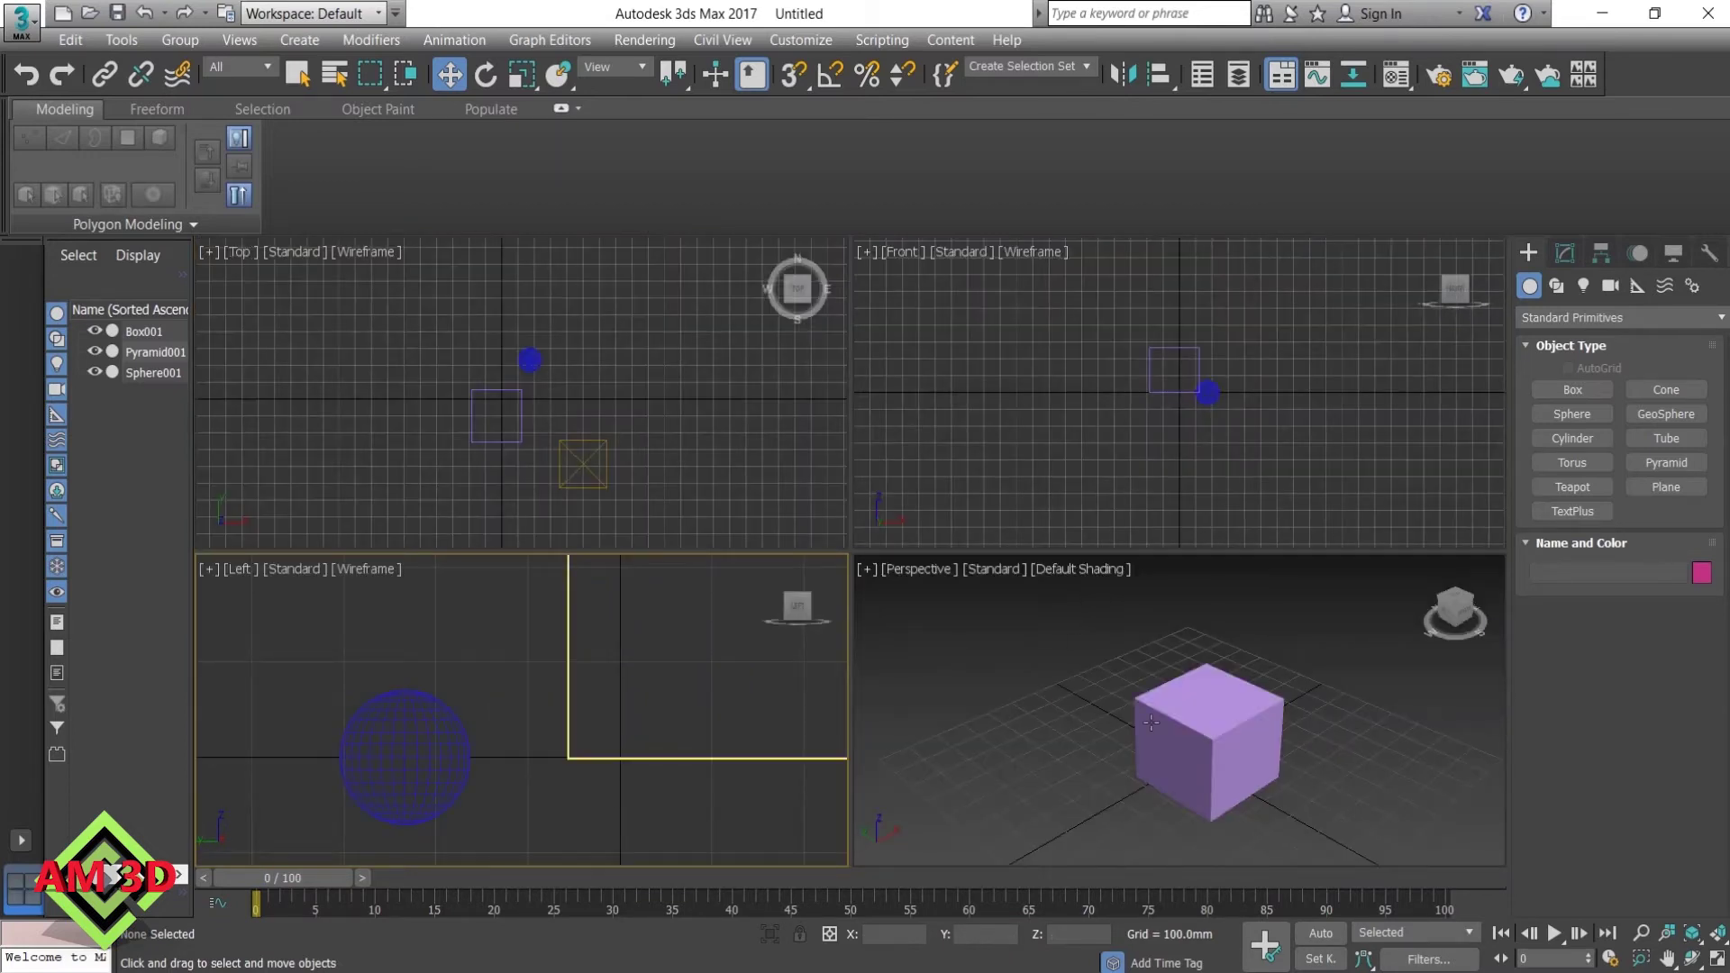
Select the sphere, maximize Perspective, and orbit and zoom to show it beside the cube
{"action": "key", "text": "alt+w"}
{"action": "key", "text": "alt+w"}
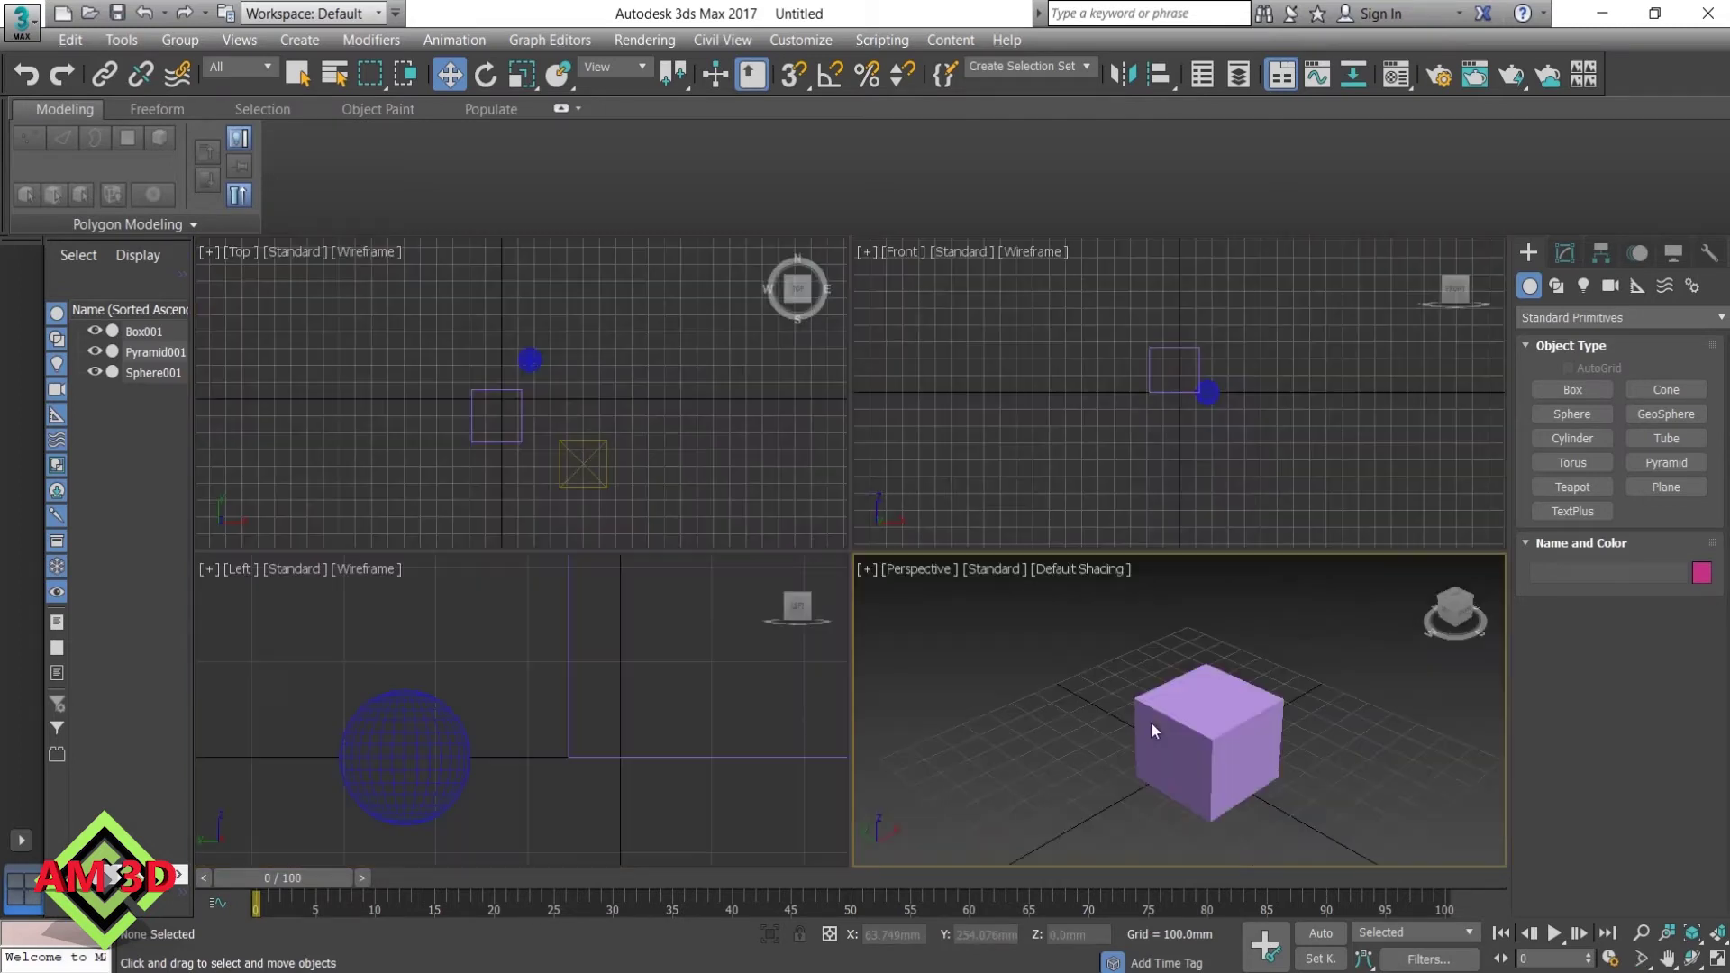
{"action": "left_click", "coordinate": [532, 361]}
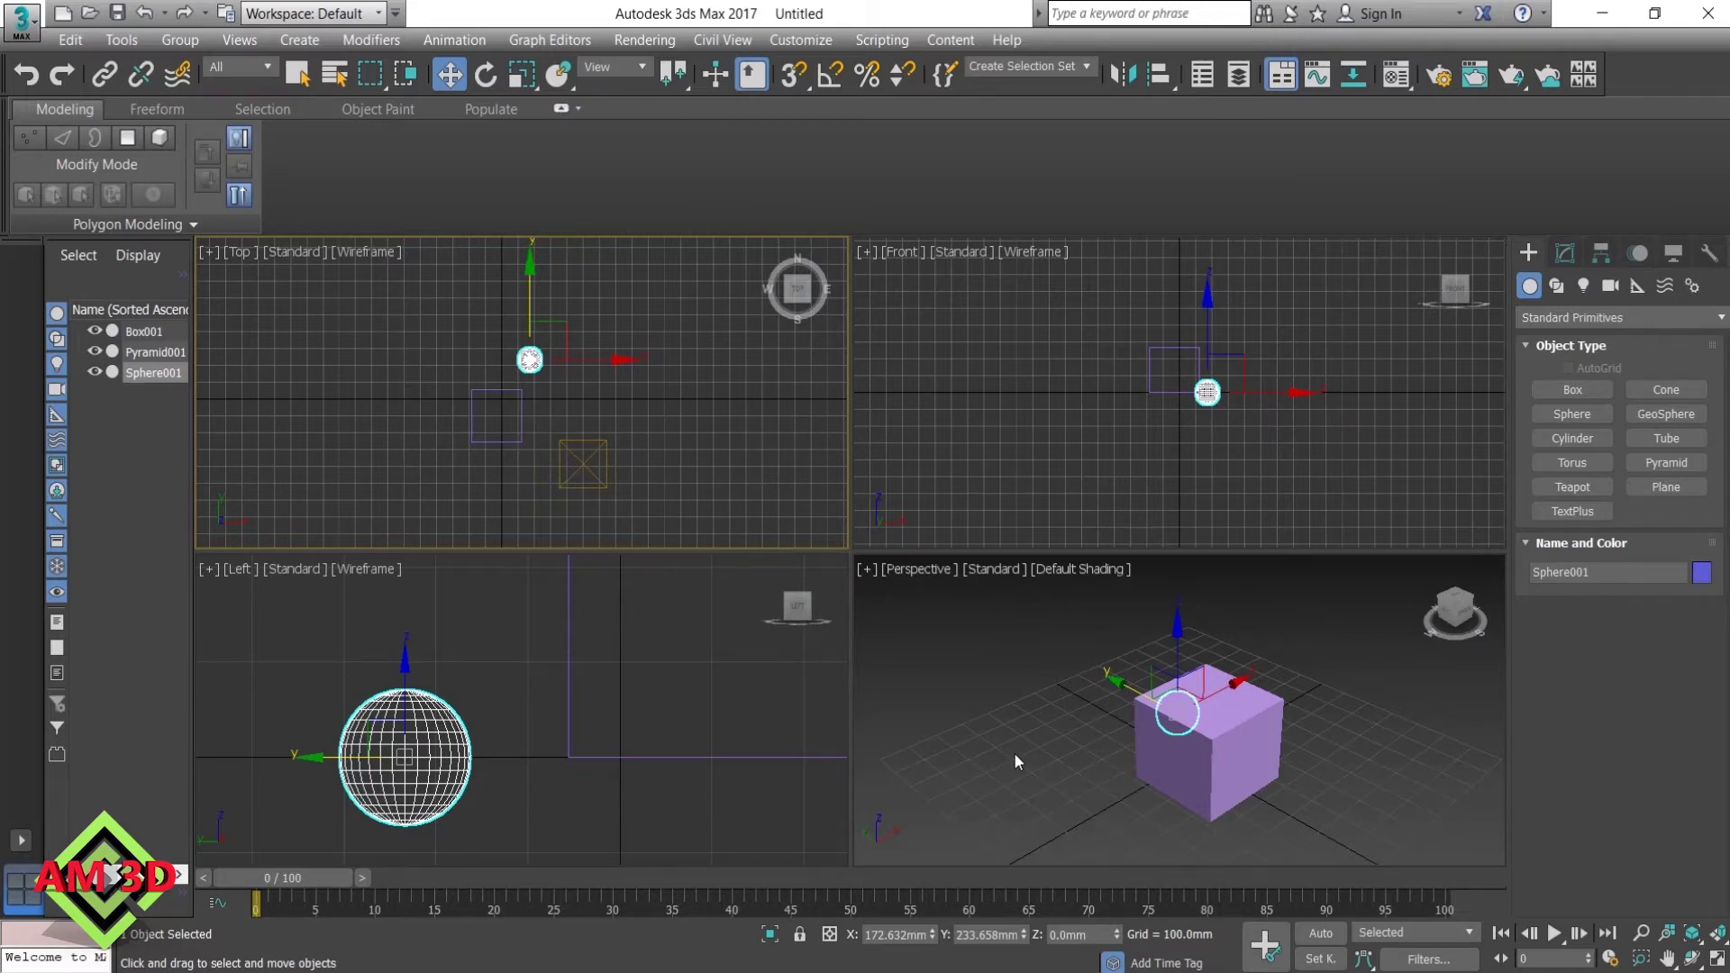
{"action": "key", "text": "alt+w"}
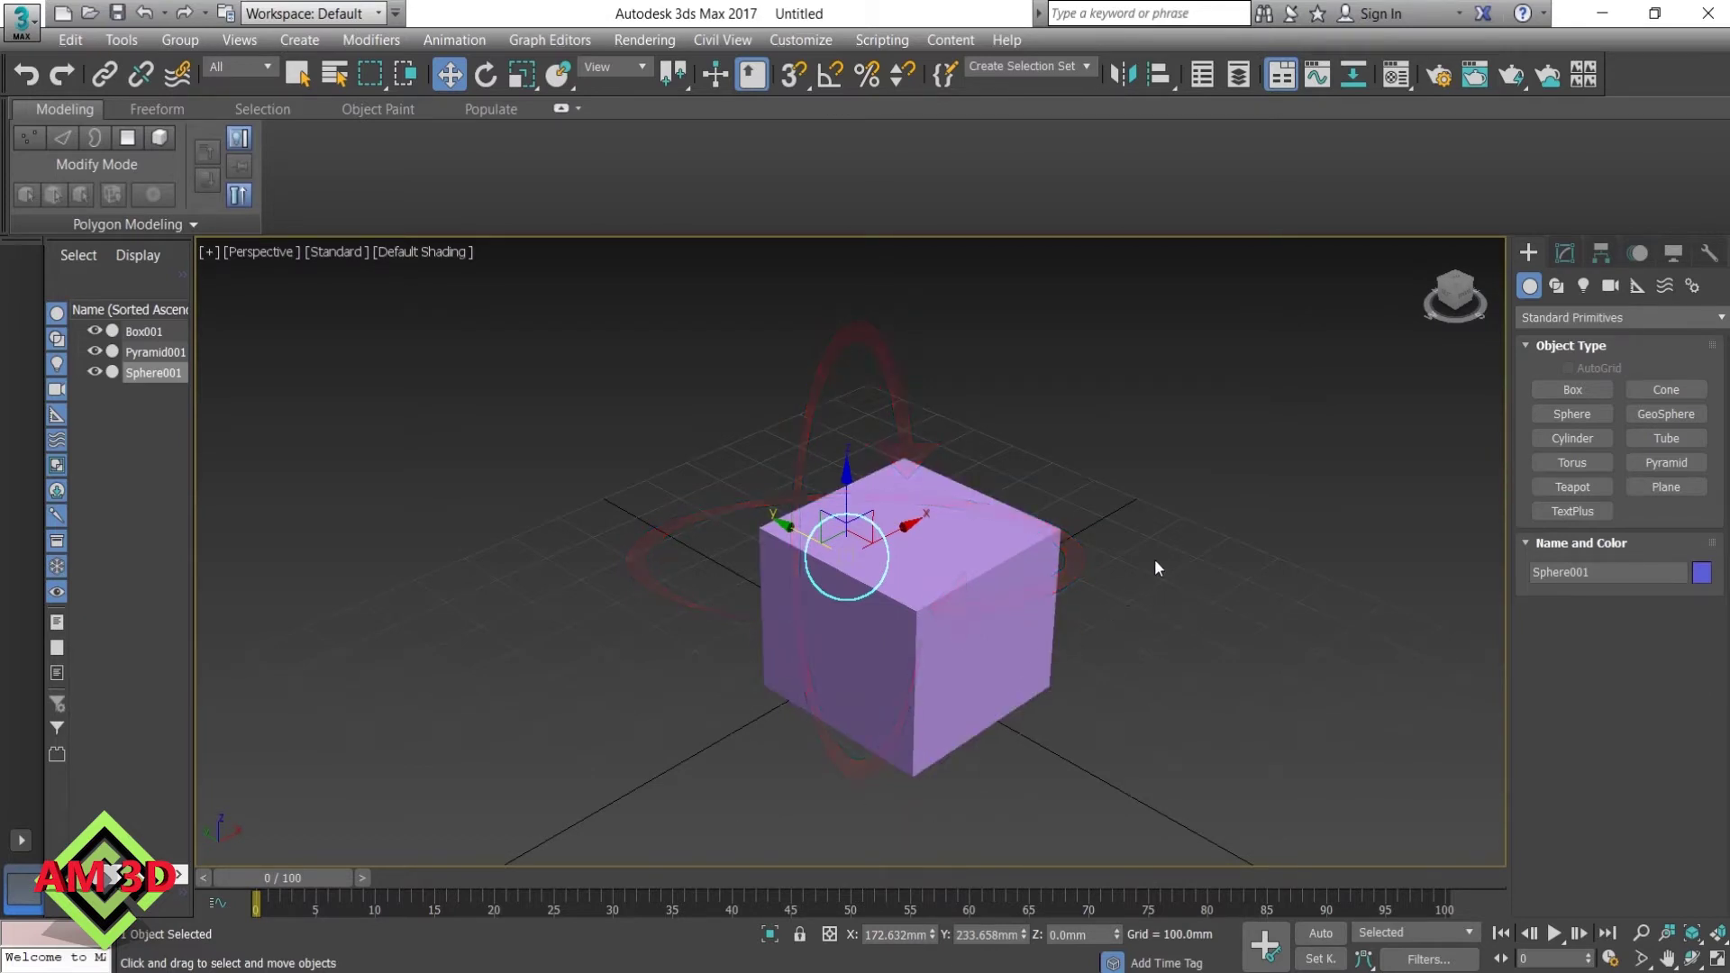
{"action": "mouse_move", "coordinate": [1154, 568]}
{"action": "middle_mouse_down", "text": "alt"}
{"action": "mouse_move", "coordinate": [1035, 594]}
{"action": "mouse_move", "coordinate": [905, 548]}
{"action": "mouse_move", "coordinate": [1019, 588]}
{"action": "middle_mouse_up", "text": "alt"}
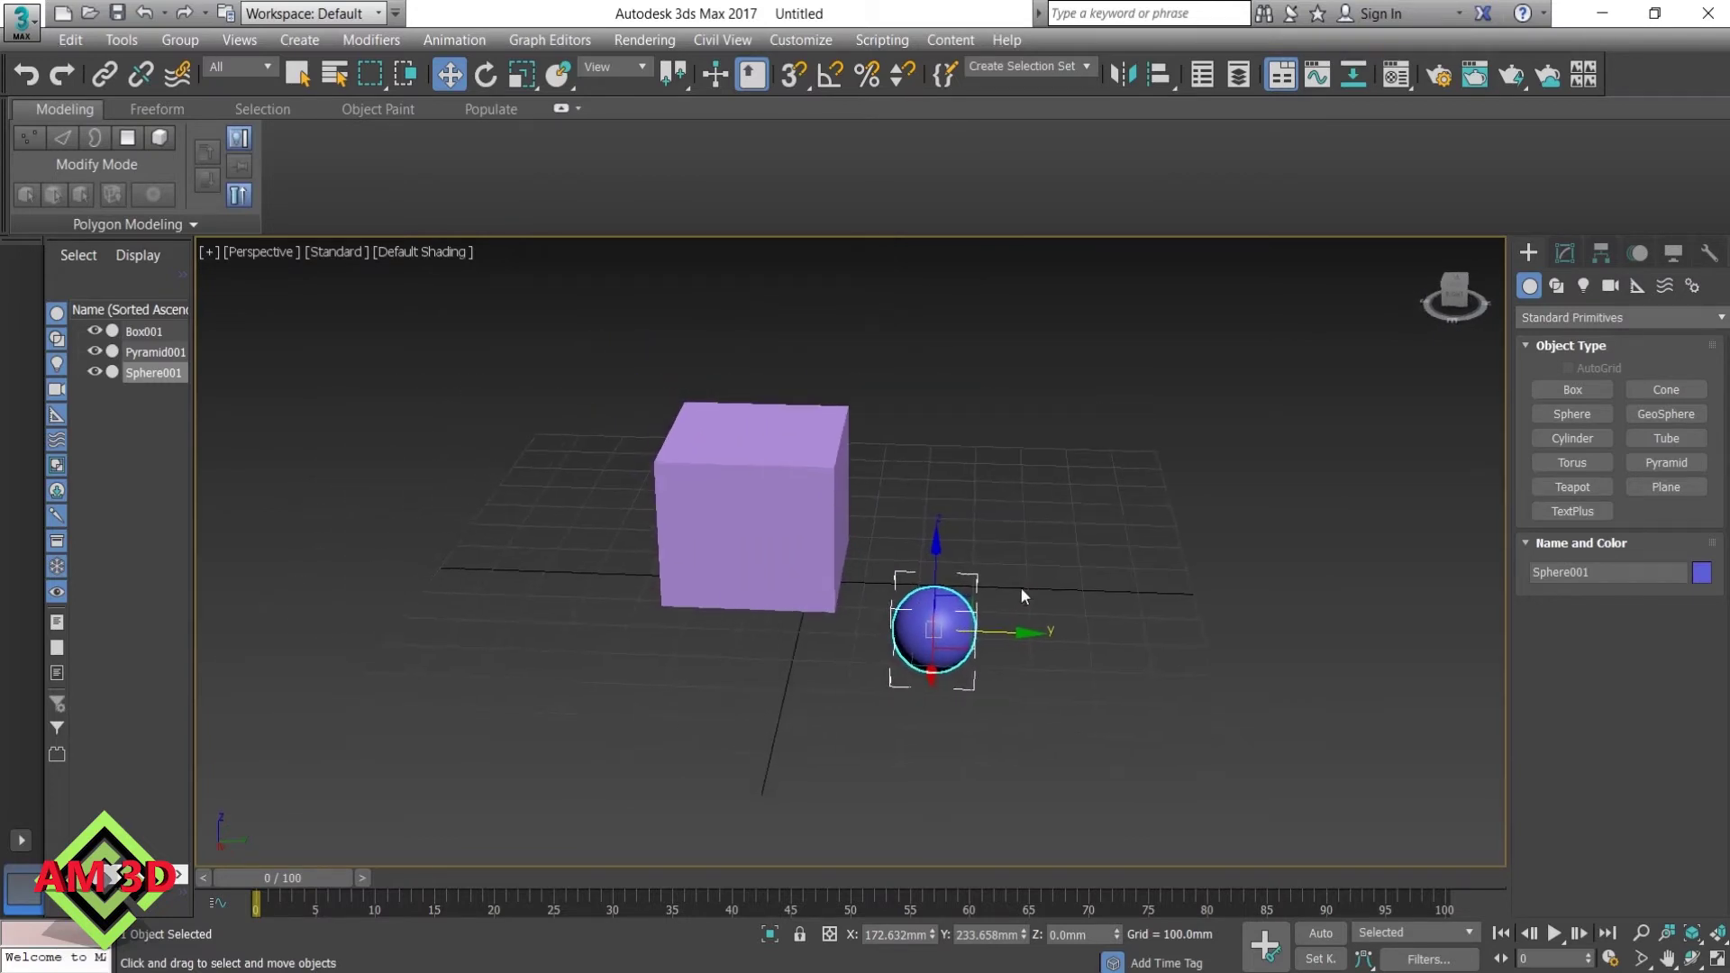
{"action": "scroll", "coordinate": [951, 612], "scroll_direction": "up", "scroll_amount": 4}
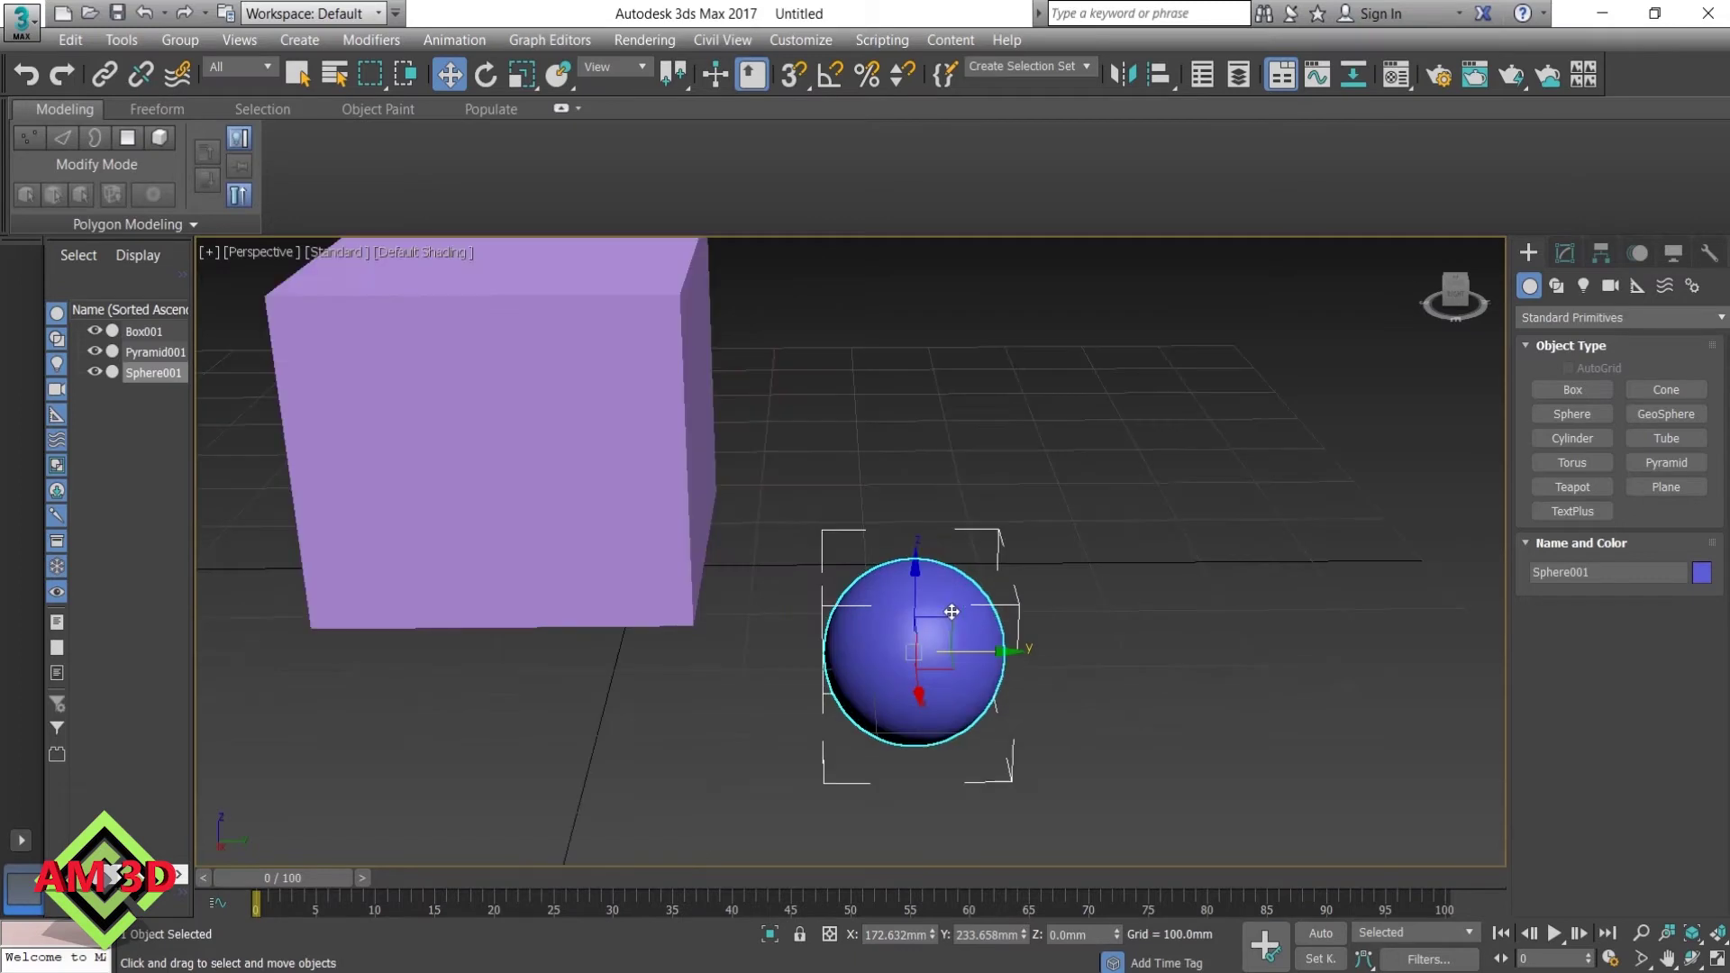
{"action": "scroll", "coordinate": [951, 611], "scroll_direction": "down", "scroll_amount": 3}
{"action": "scroll", "coordinate": [951, 612], "scroll_direction": "down", "scroll_amount": 2}
Orbit Perspective from a top-down angle to a low grazing angle, reselecting the sphere
{"action": "mouse_move", "coordinate": [1026, 597]}
{"action": "middle_mouse_down", "text": "alt"}
{"action": "mouse_move", "coordinate": [1007, 640]}
{"action": "mouse_move", "coordinate": [1004, 602]}
{"action": "middle_mouse_up", "text": "alt"}
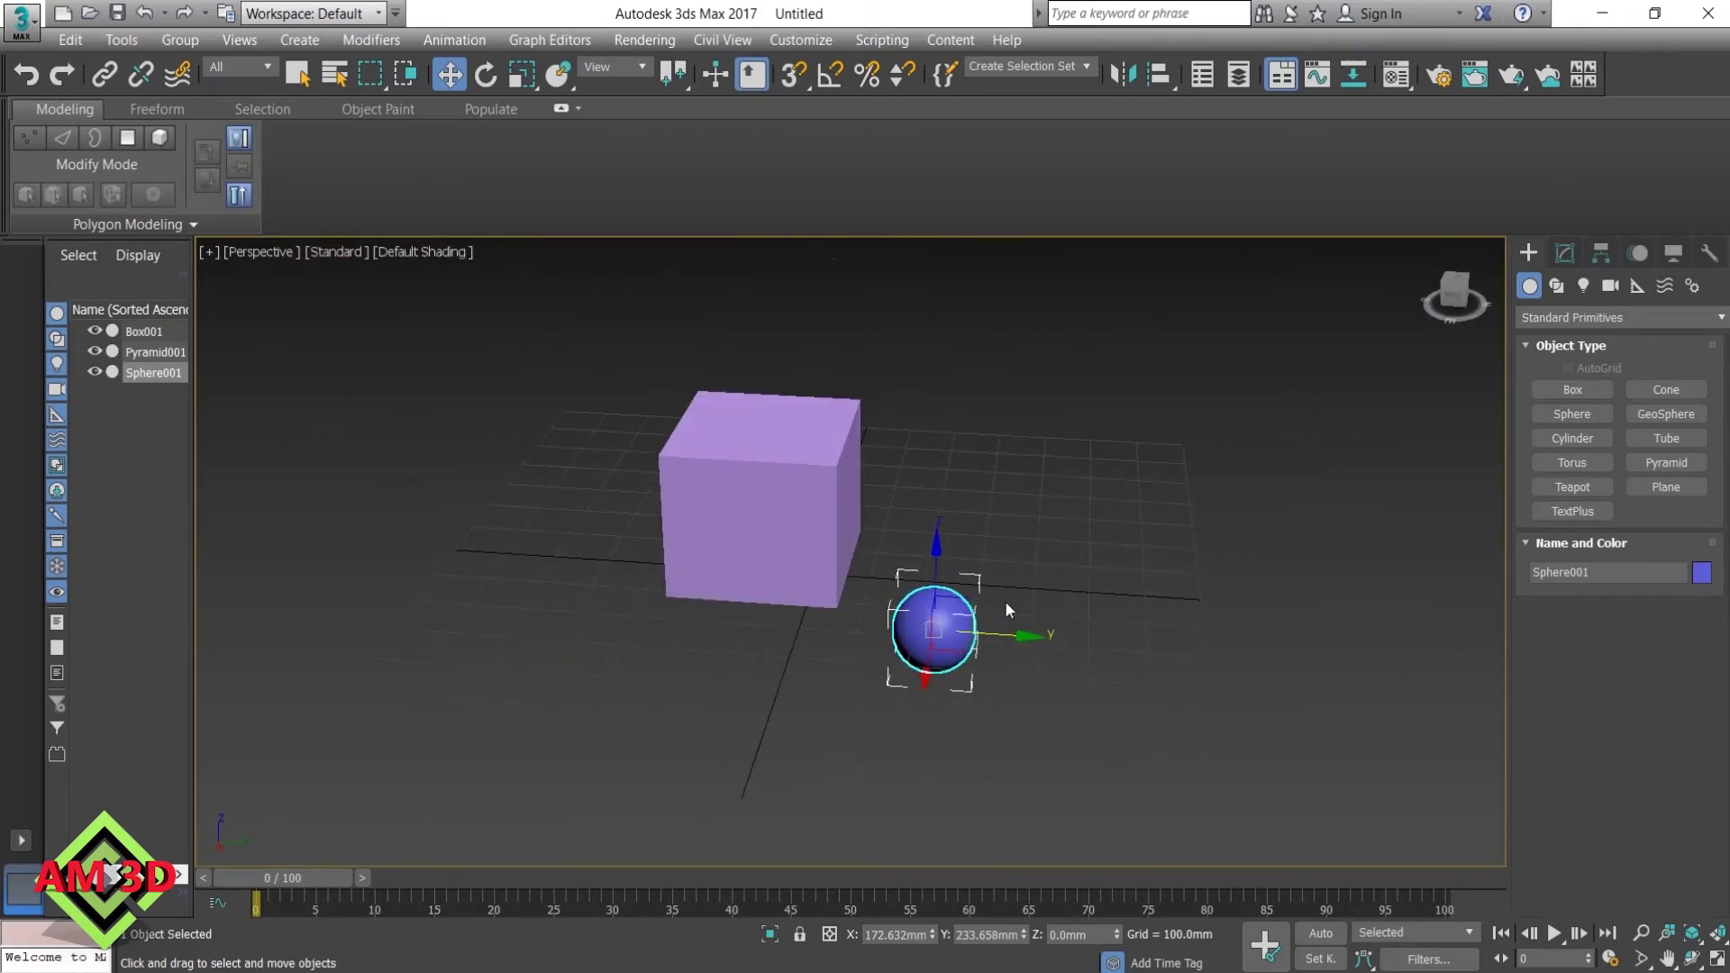
{"action": "left_click", "coordinate": [773, 479]}
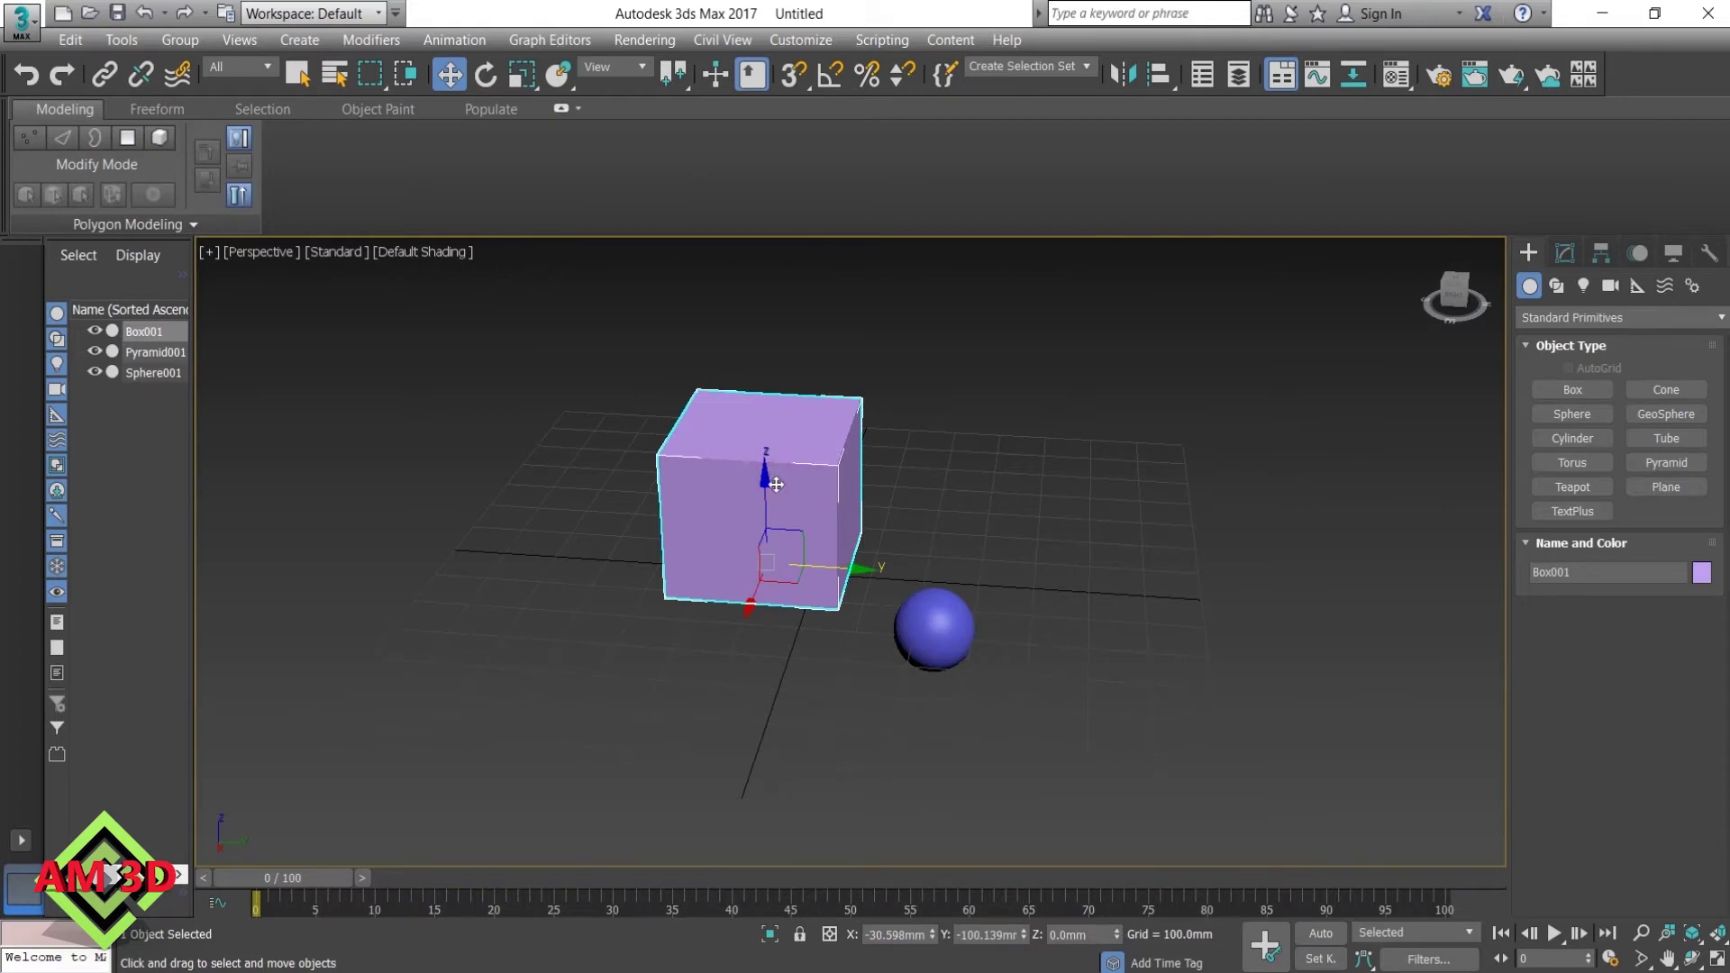
{"action": "mouse_move", "coordinate": [773, 478]}
{"action": "middle_mouse_down", "text": "alt"}
{"action": "mouse_move", "coordinate": [909, 538]}
{"action": "mouse_move", "coordinate": [973, 483]}
{"action": "mouse_move", "coordinate": [911, 544]}
{"action": "mouse_move", "coordinate": [758, 511]}
{"action": "mouse_move", "coordinate": [775, 513]}
{"action": "middle_mouse_up", "text": "alt"}
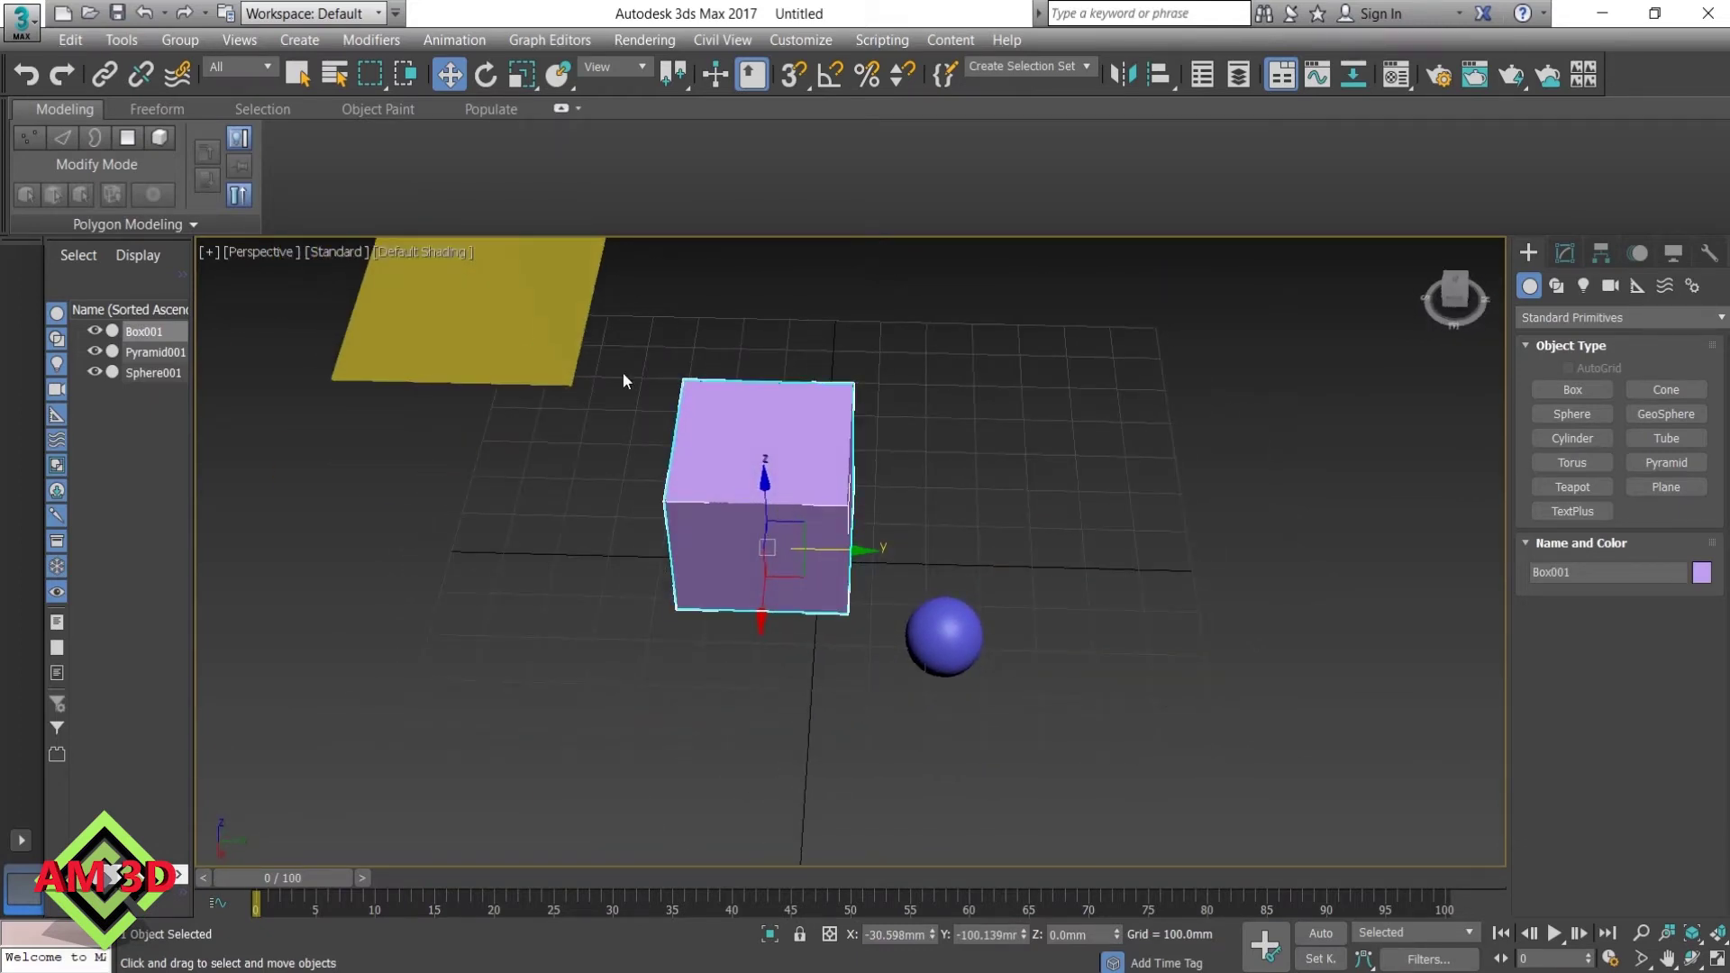
{"action": "middle_click_drag", "start_coordinate": [876, 544], "coordinate": [879, 511], "text": "alt"}
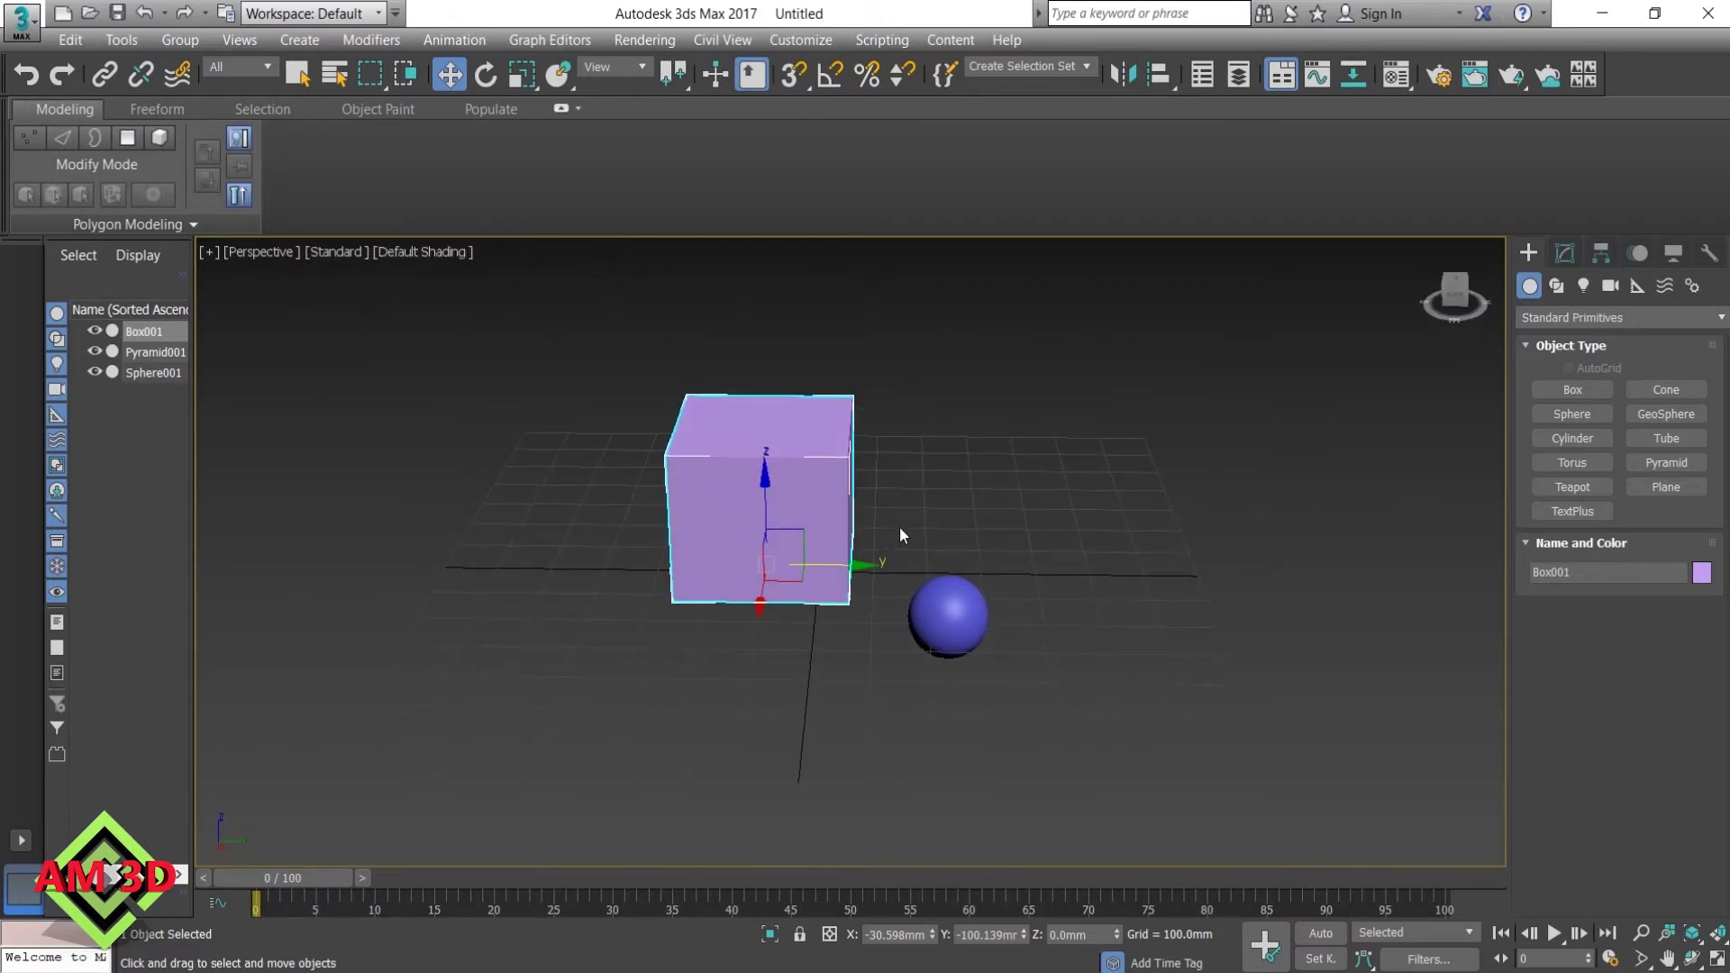
{"action": "left_click", "coordinate": [962, 612]}
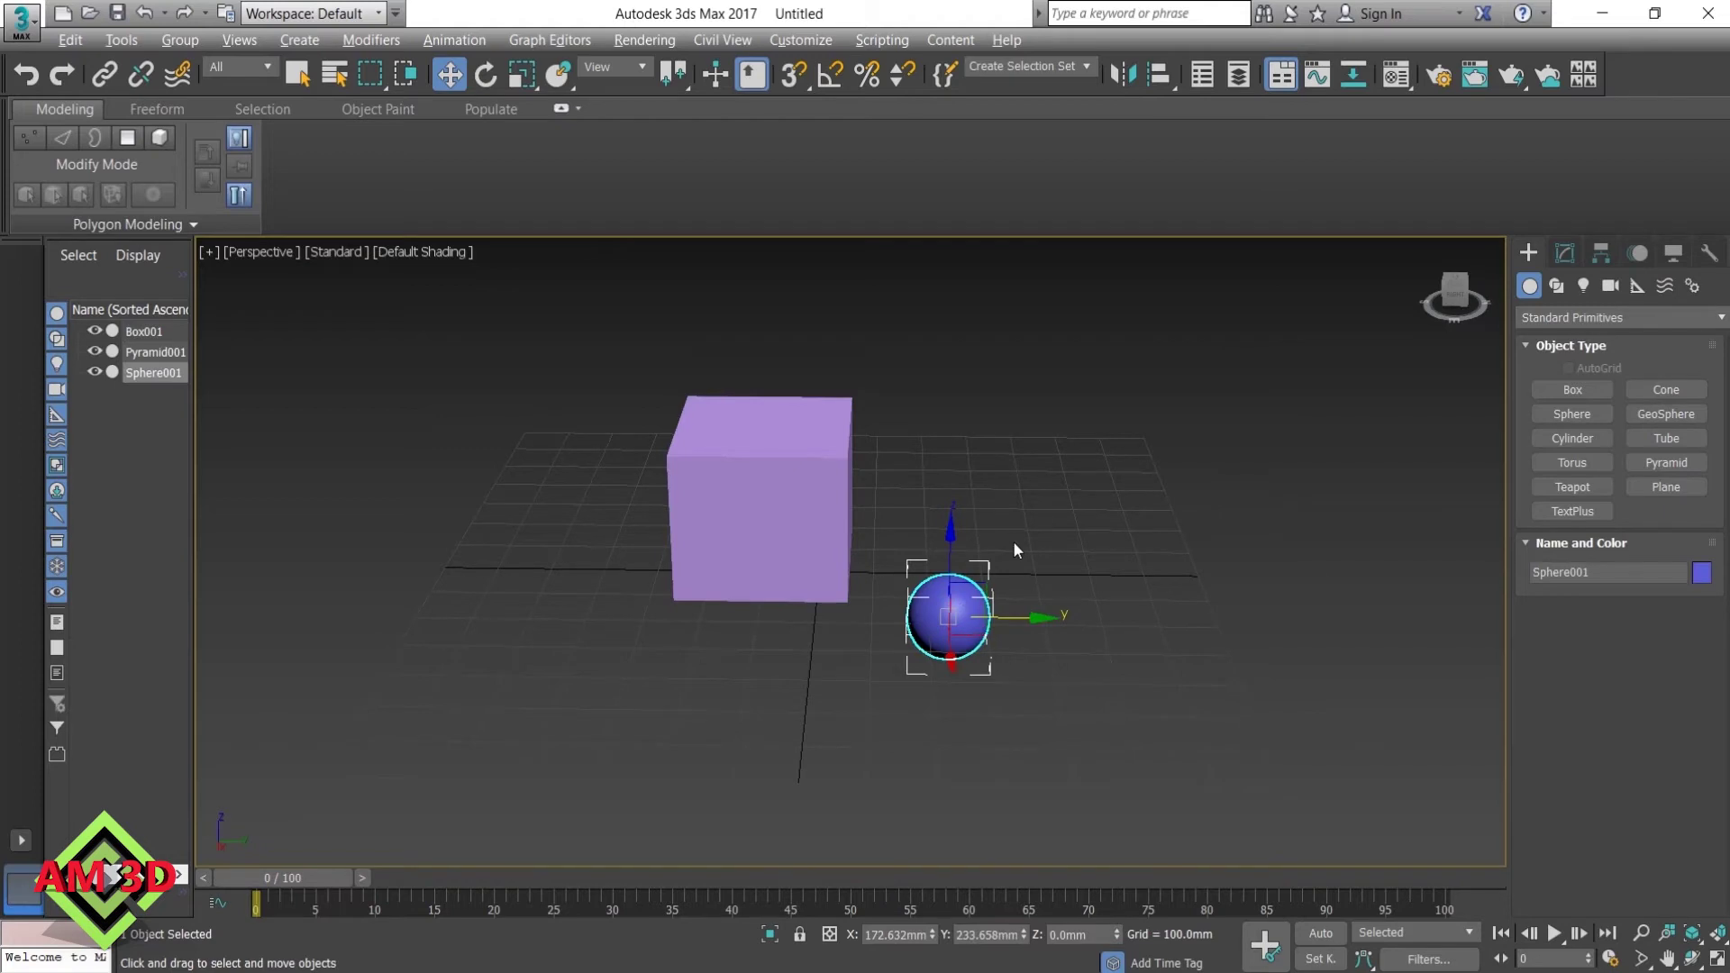
Orbit the Front viewport into a tilted view, then change it to a Right view
{"action": "key", "text": "alt+w"}
{"action": "key", "text": "alt+w"}
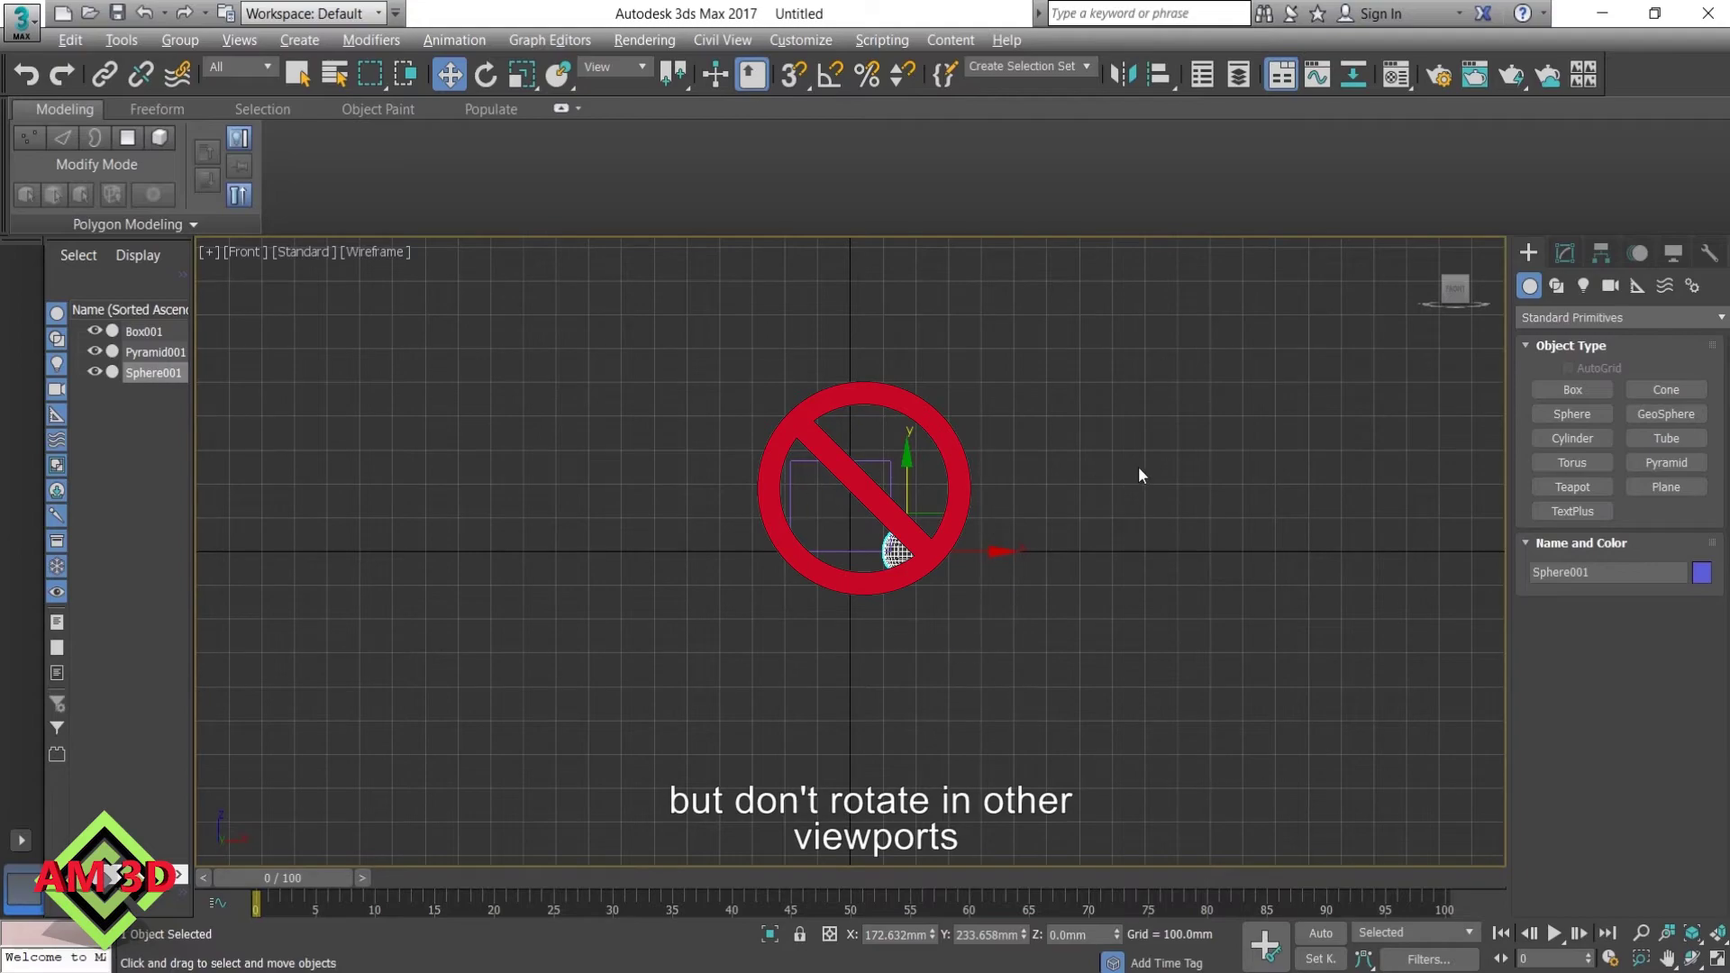
{"action": "mouse_move", "coordinate": [1139, 468]}
{"action": "middle_mouse_down", "text": "alt"}
{"action": "mouse_move", "coordinate": [1092, 521]}
{"action": "mouse_move", "coordinate": [962, 512]}
{"action": "mouse_move", "coordinate": [981, 540]}
{"action": "mouse_move", "coordinate": [1089, 563]}
{"action": "mouse_move", "coordinate": [1165, 505]}
{"action": "mouse_move", "coordinate": [1181, 453]}
{"action": "mouse_move", "coordinate": [1166, 499]}
{"action": "mouse_move", "coordinate": [1117, 499]}
{"action": "middle_mouse_up", "text": "alt"}
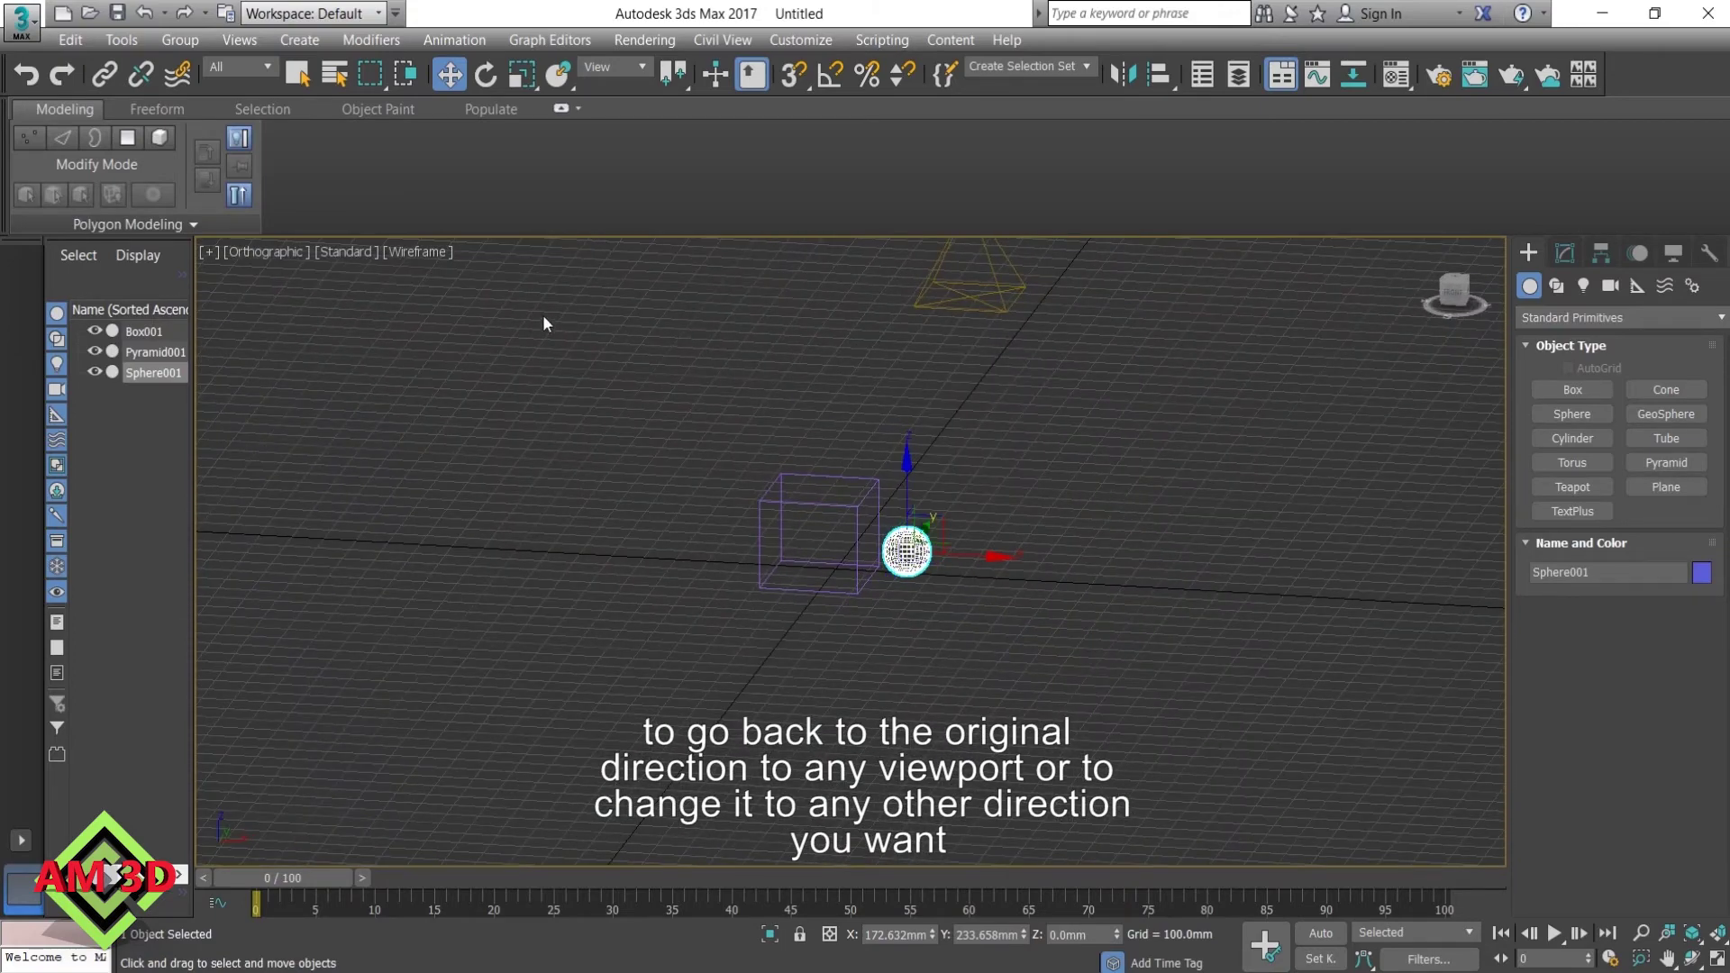
{"action": "left_click", "coordinate": [278, 252]}
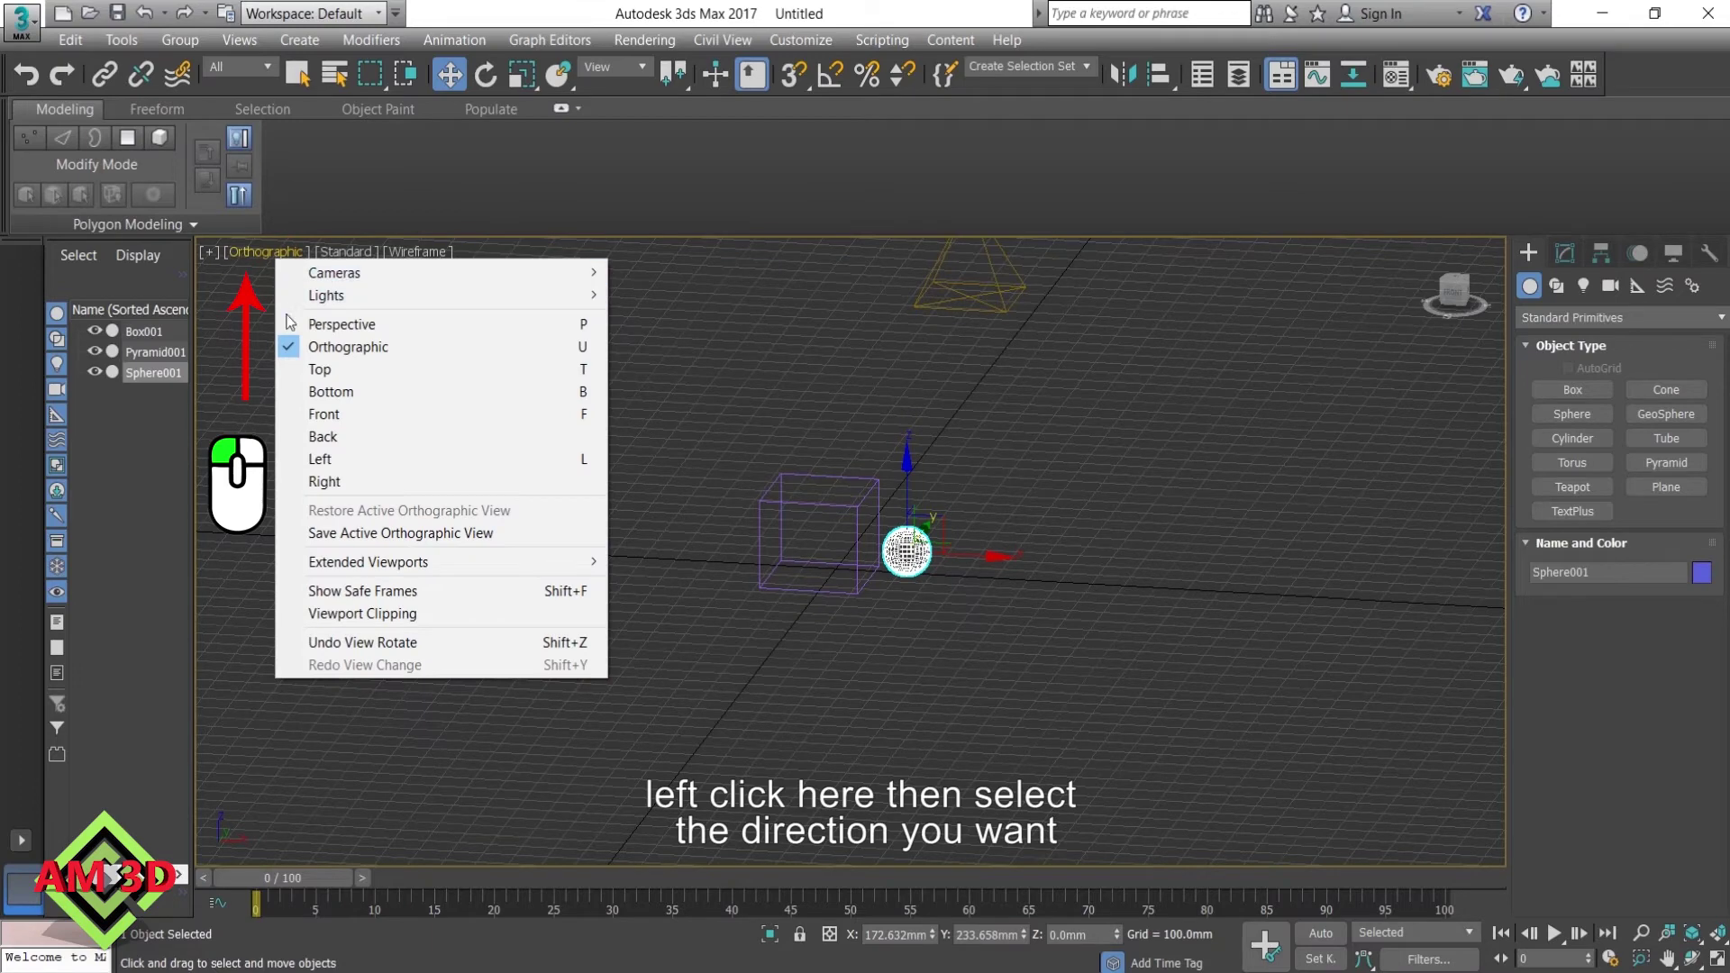
{"action": "left_click", "coordinate": [326, 484]}
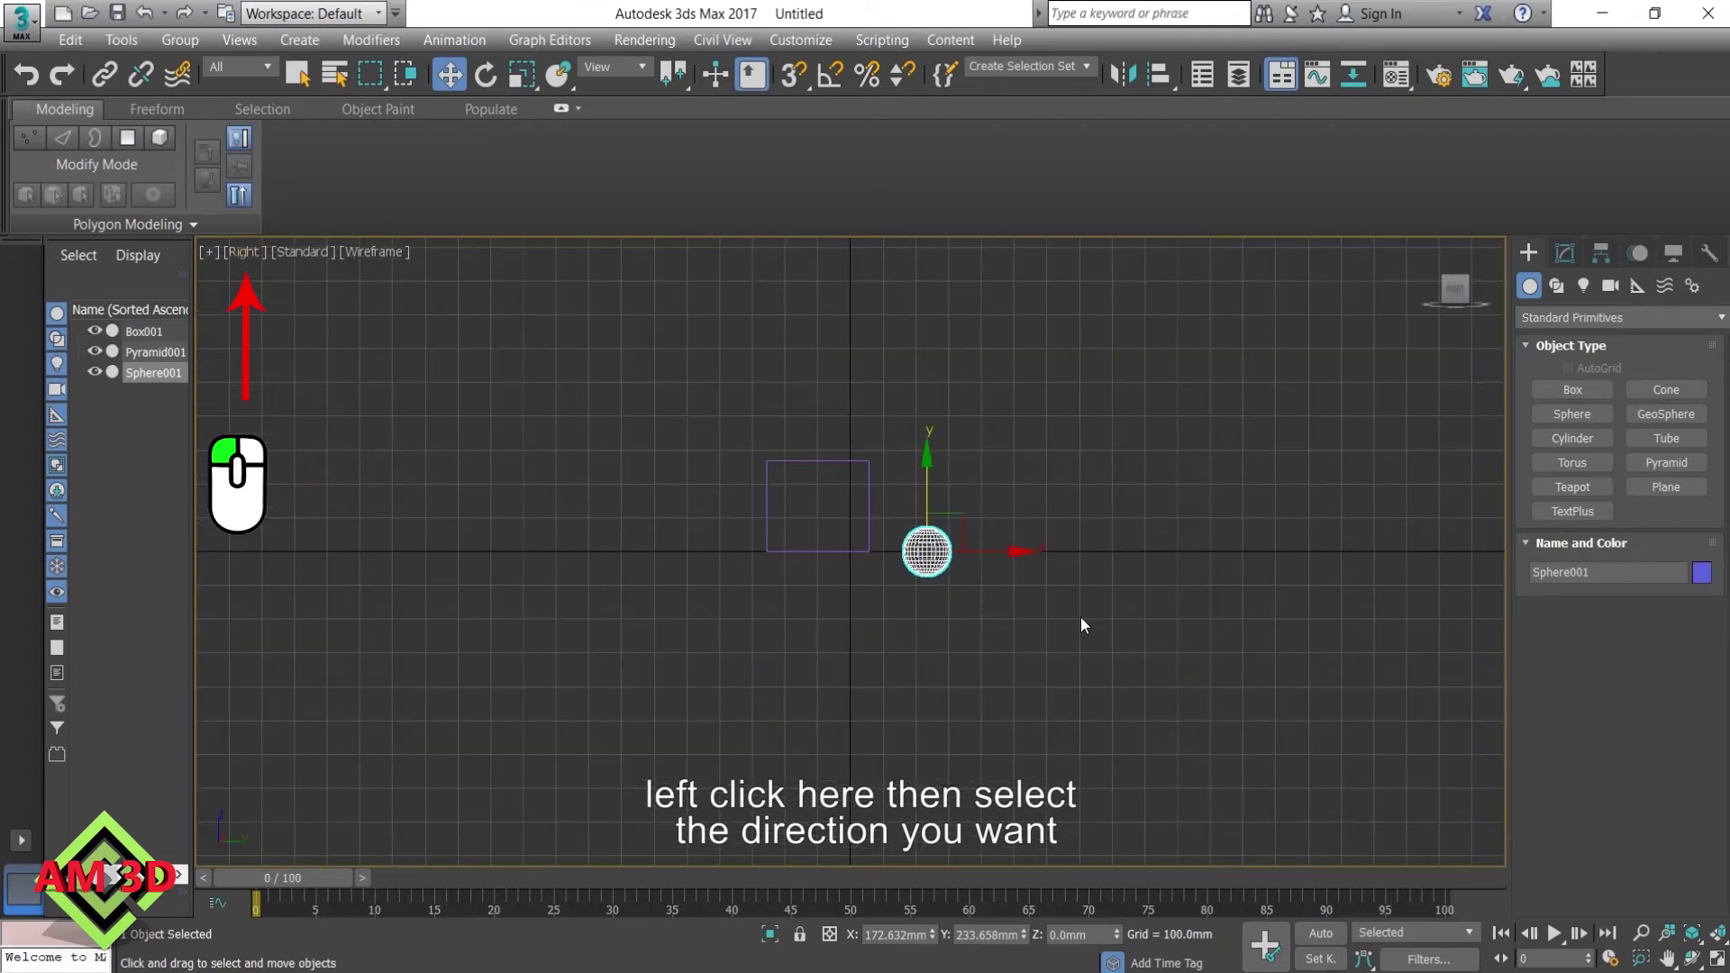
{"action": "key", "text": "alt+w"}
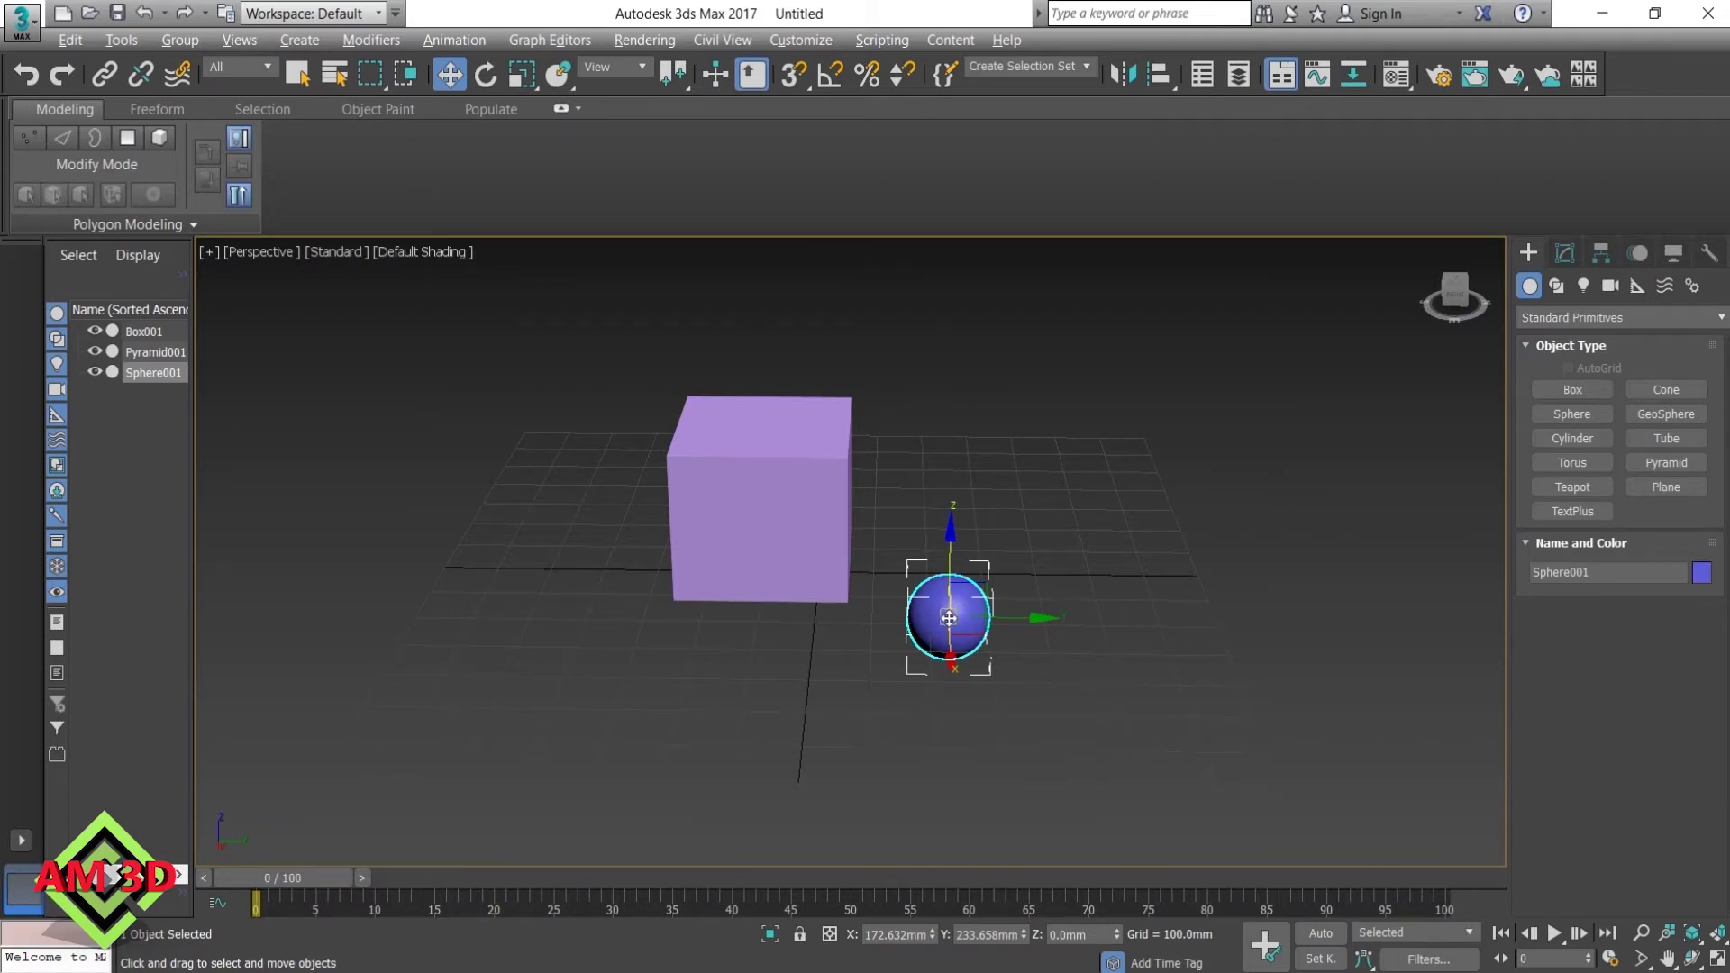
Zoom the maximized Right view in and out around the box and sphere, then restore four views
{"action": "scroll", "coordinate": [949, 618], "scroll_direction": "up", "scroll_amount": 2}
{"action": "scroll", "coordinate": [949, 618], "scroll_direction": "up", "scroll_amount": 2}
{"action": "scroll", "coordinate": [949, 618], "scroll_direction": "up", "scroll_amount": 2}
{"action": "scroll", "coordinate": [949, 618], "scroll_direction": "up", "scroll_amount": 2}
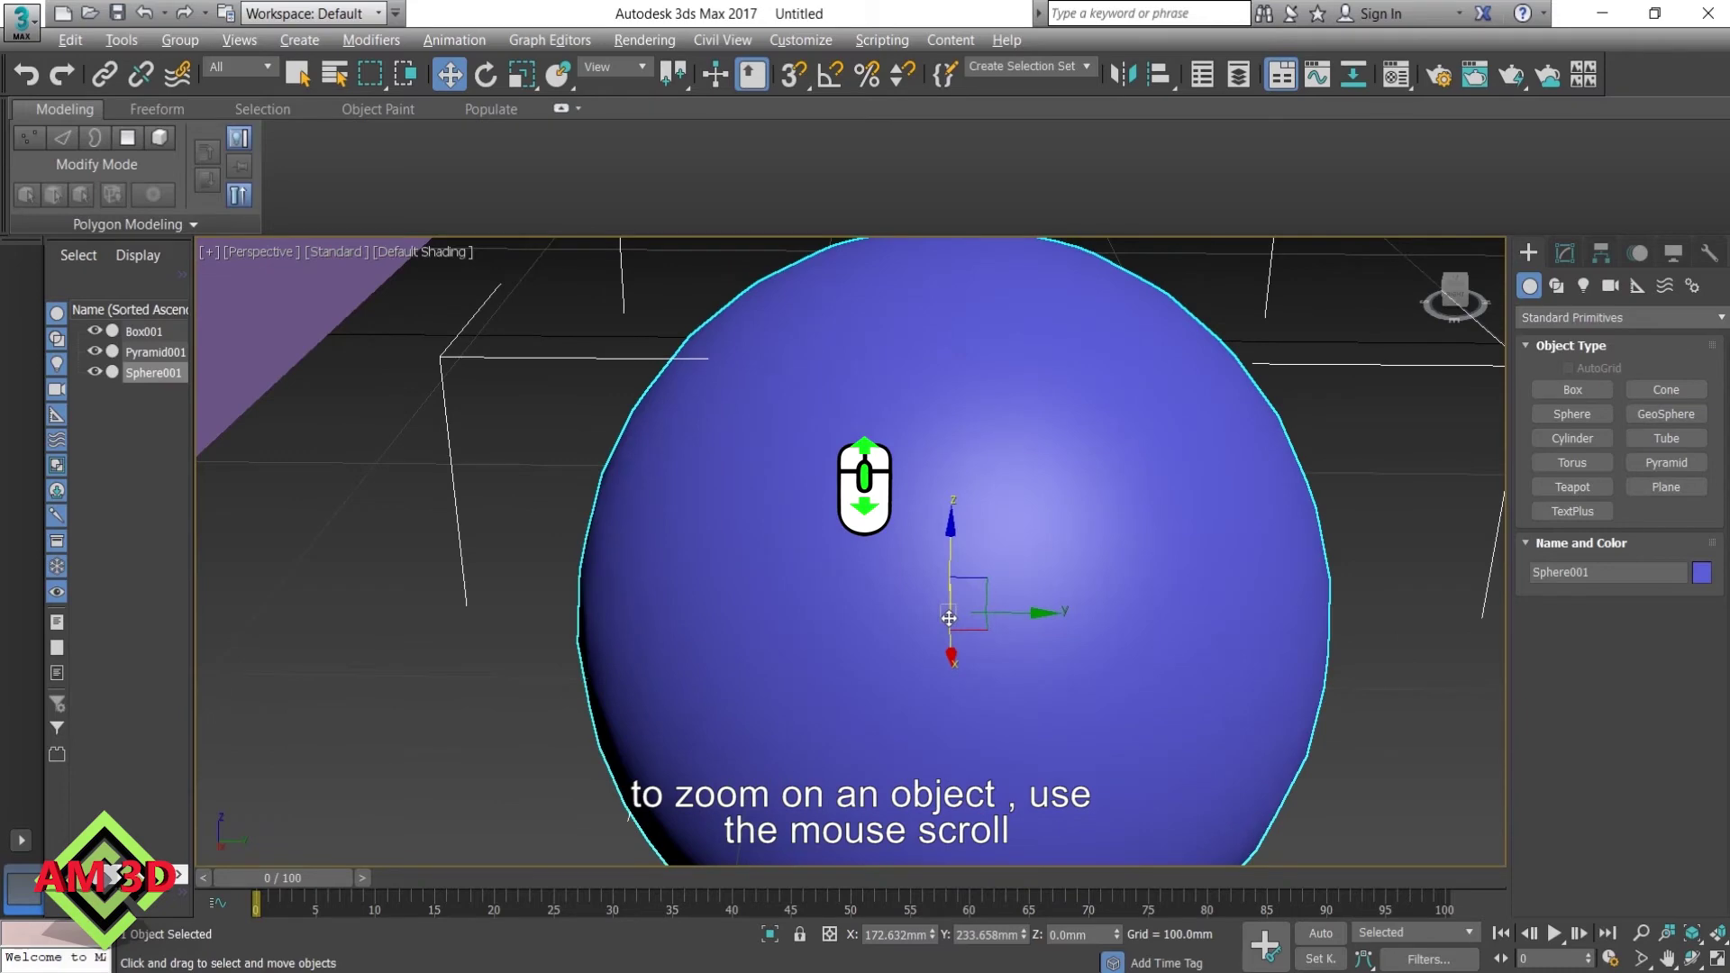
{"action": "scroll", "coordinate": [949, 618], "scroll_direction": "down", "scroll_amount": 4}
{"action": "scroll", "coordinate": [949, 618], "scroll_direction": "down", "scroll_amount": 2}
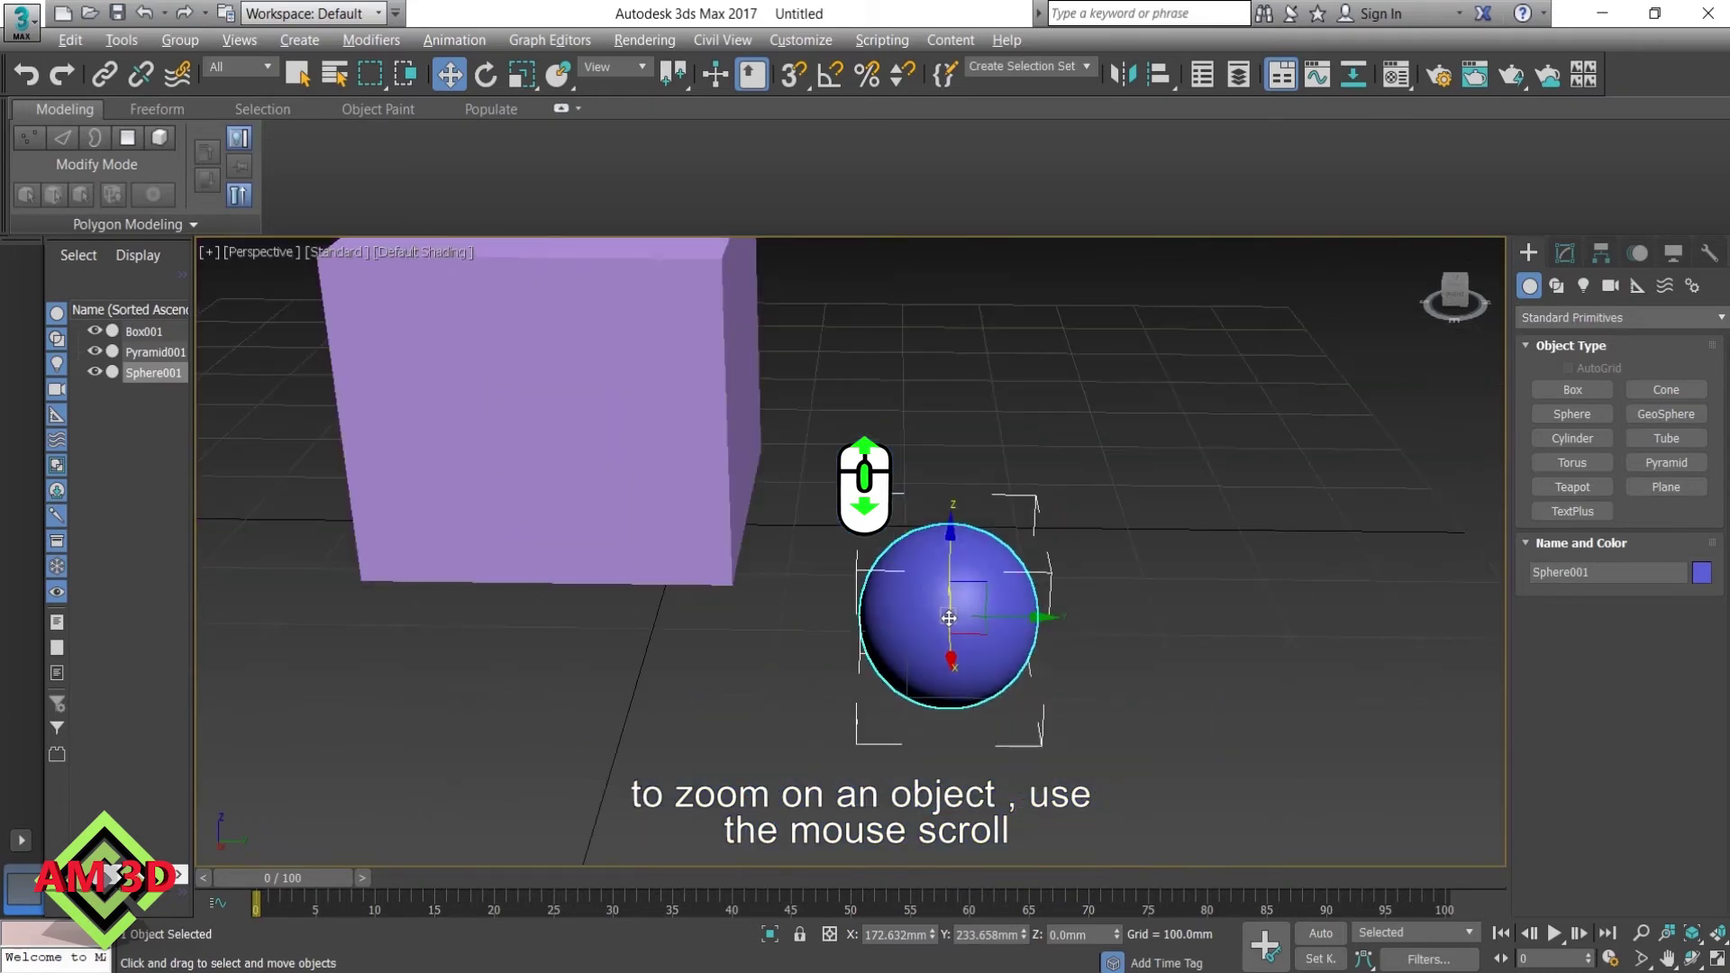
{"action": "scroll", "coordinate": [948, 618], "scroll_direction": "down", "scroll_amount": 2}
{"action": "scroll", "coordinate": [948, 618], "scroll_direction": "up", "scroll_amount": 3}
{"action": "scroll", "coordinate": [949, 618], "scroll_direction": "up", "scroll_amount": 2}
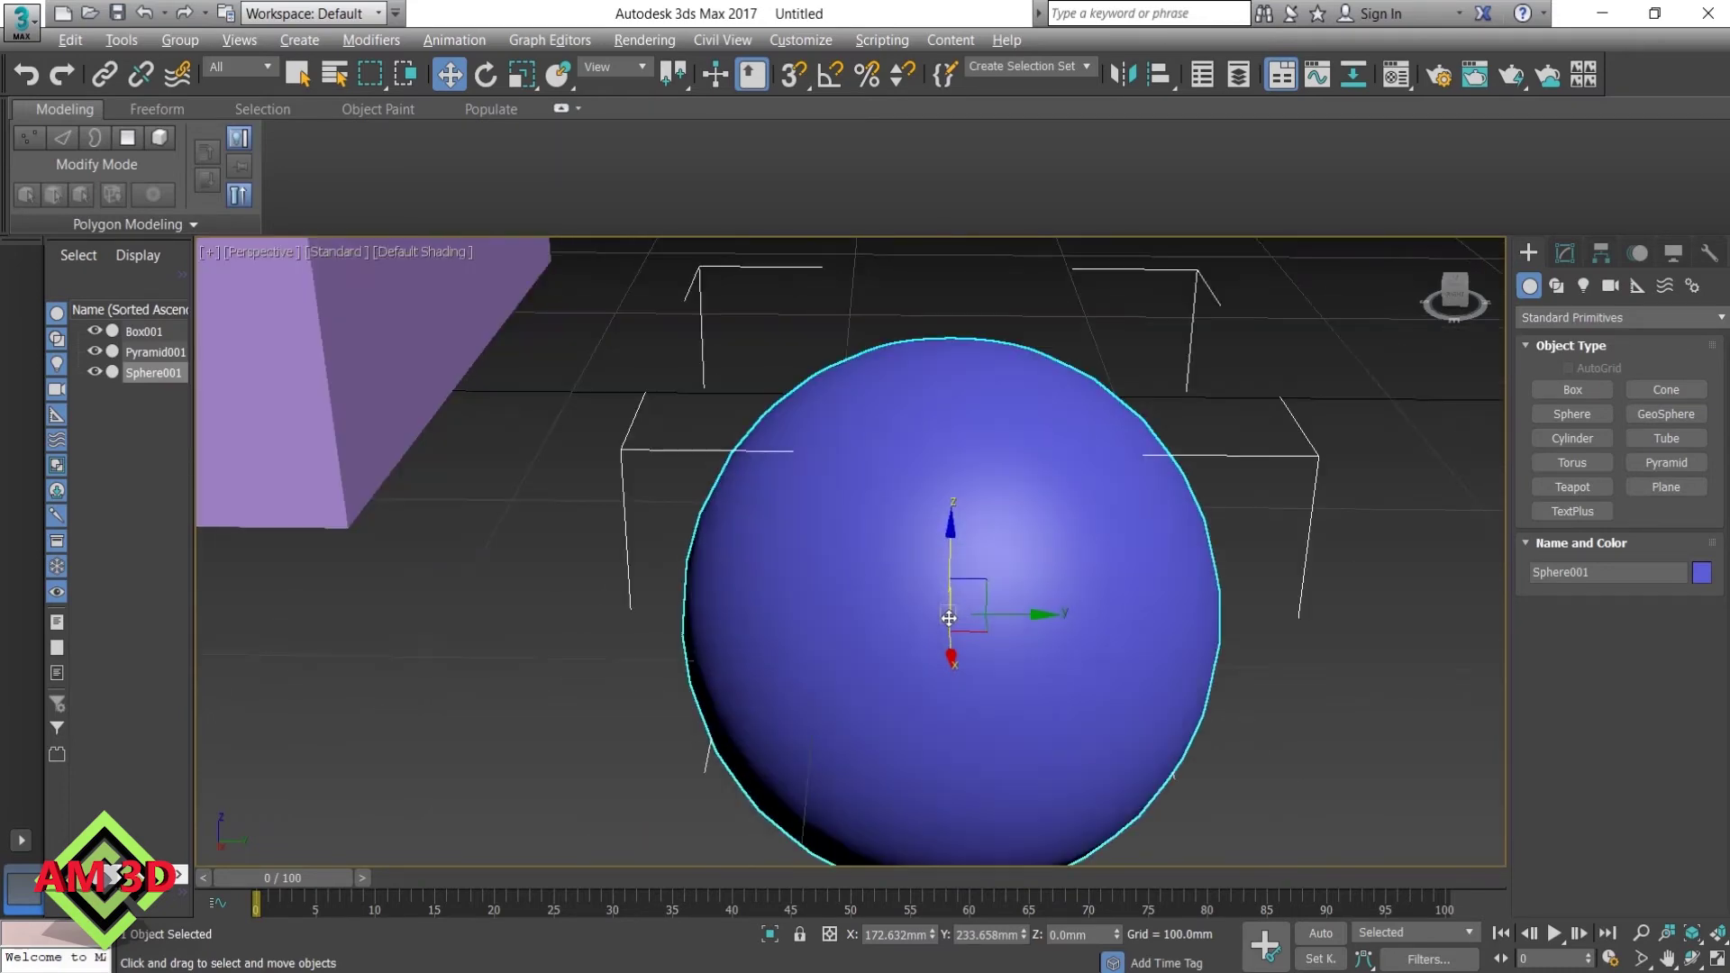
{"action": "scroll", "coordinate": [948, 618], "scroll_direction": "down", "scroll_amount": 4}
{"action": "scroll", "coordinate": [949, 617], "scroll_direction": "down", "scroll_amount": 1}
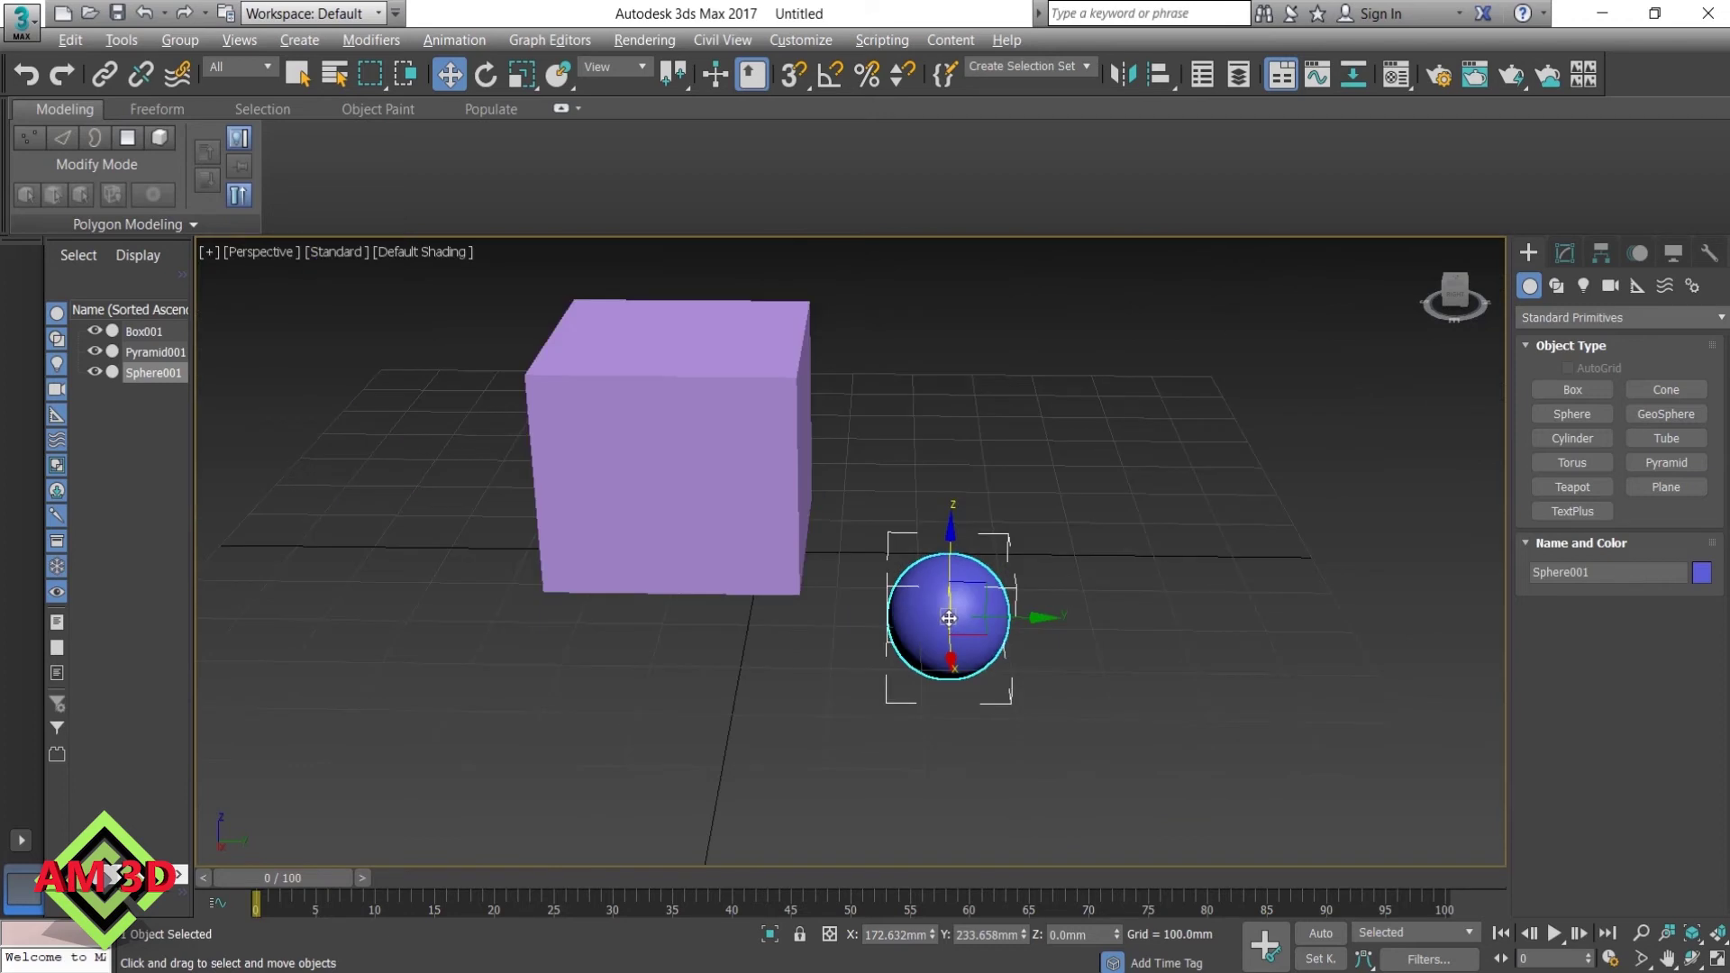
{"action": "scroll", "coordinate": [948, 618], "scroll_direction": "down", "scroll_amount": 2}
{"action": "key", "text": "alt+w"}
{"action": "key", "text": "alt+w"}
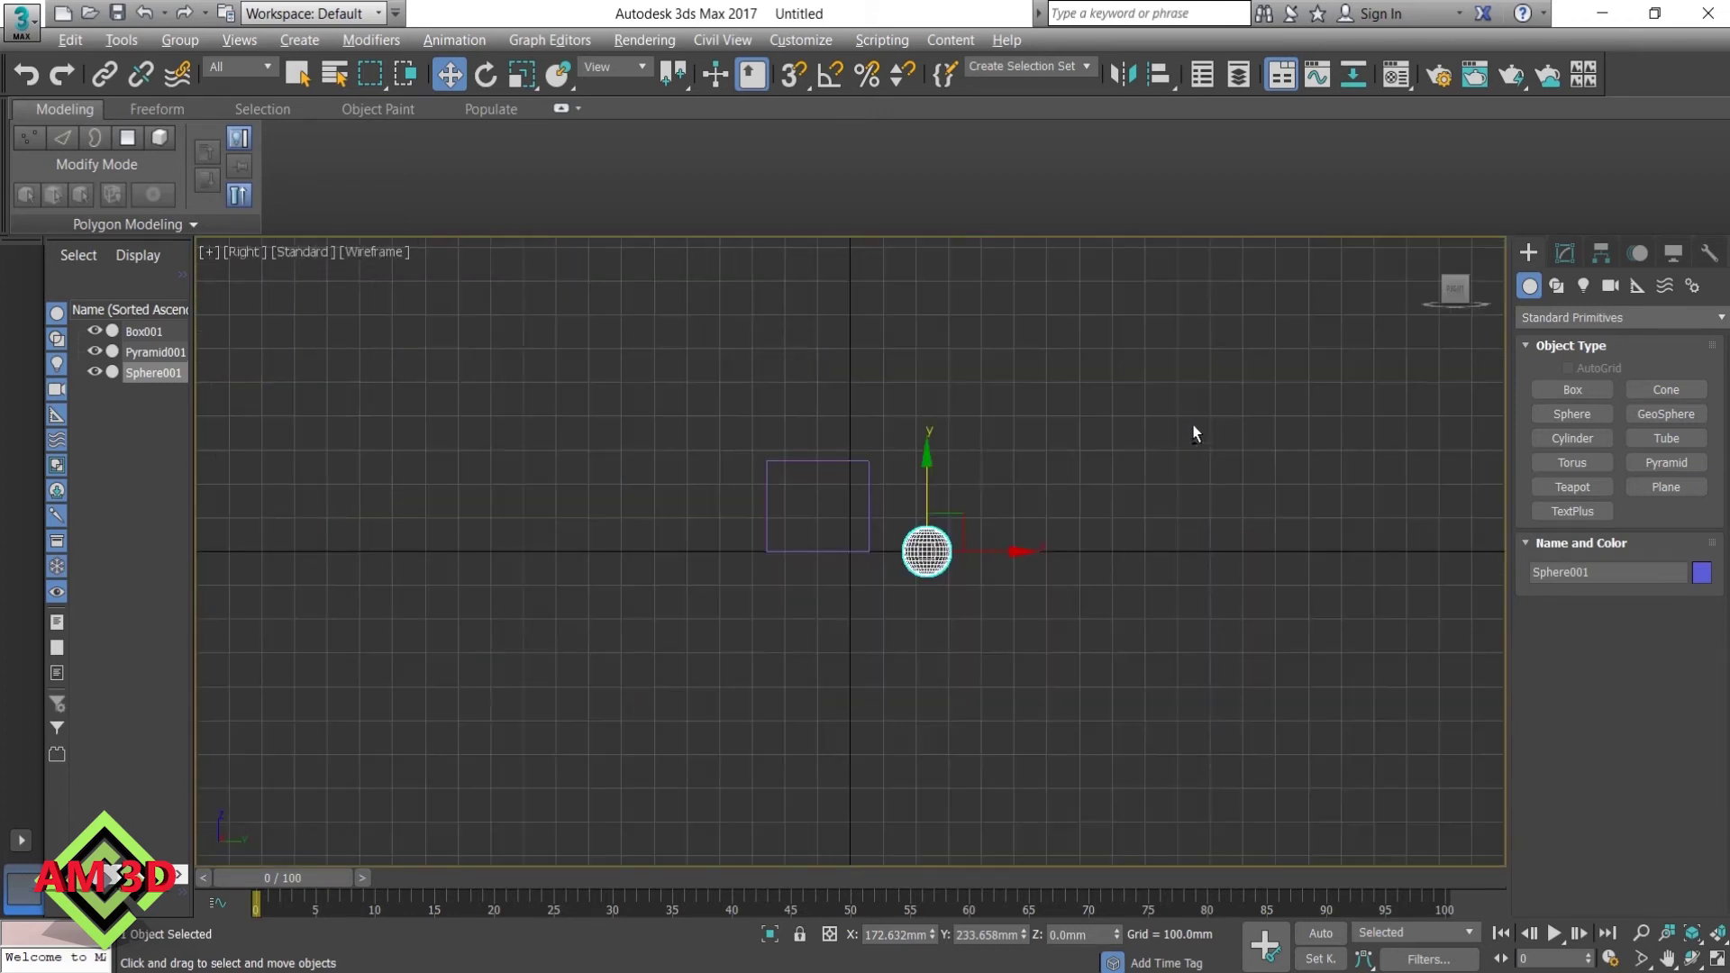
Zoom in and out again with the mouse wheel, then maximize the Top view
{"action": "scroll", "coordinate": [939, 559], "scroll_direction": "up", "scroll_amount": 3}
{"action": "scroll", "coordinate": [940, 558], "scroll_direction": "up", "scroll_amount": 2}
{"action": "scroll", "coordinate": [887, 539], "scroll_direction": "up", "scroll_amount": 2}
{"action": "scroll", "coordinate": [887, 539], "scroll_direction": "up", "scroll_amount": 2}
{"action": "scroll", "coordinate": [888, 539], "scroll_direction": "down", "scroll_amount": 6}
{"action": "scroll", "coordinate": [865, 491], "scroll_direction": "down", "scroll_amount": 4}
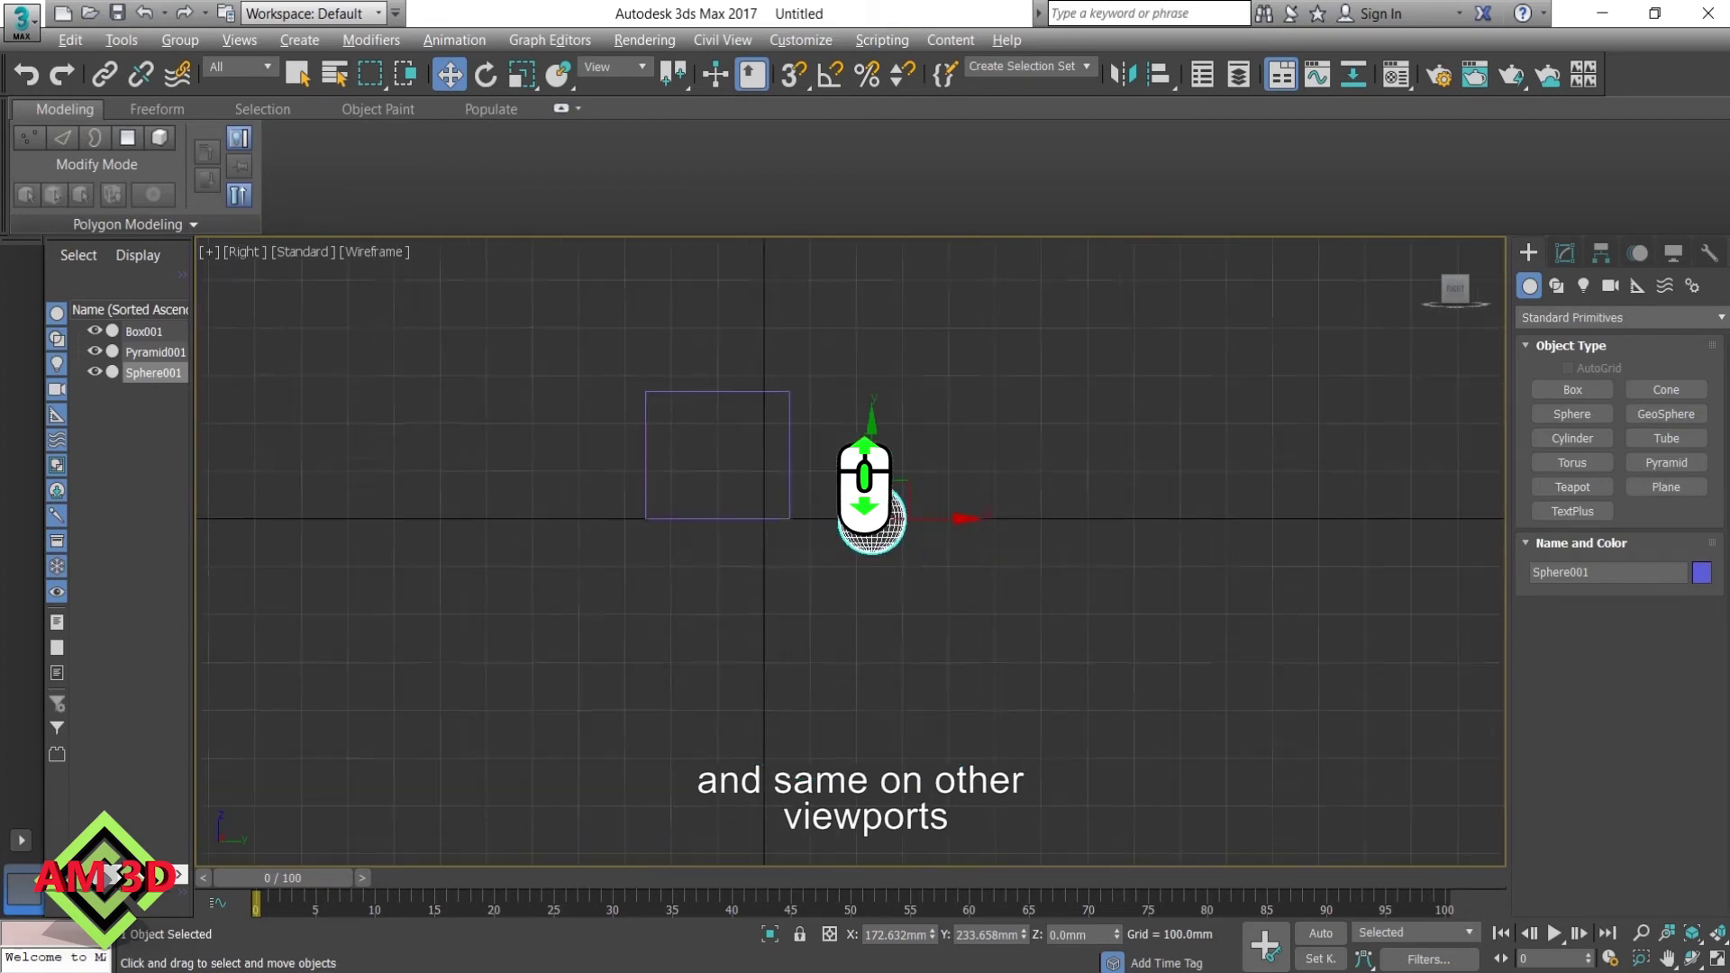
{"action": "scroll", "coordinate": [744, 469], "scroll_direction": "up", "scroll_amount": 4}
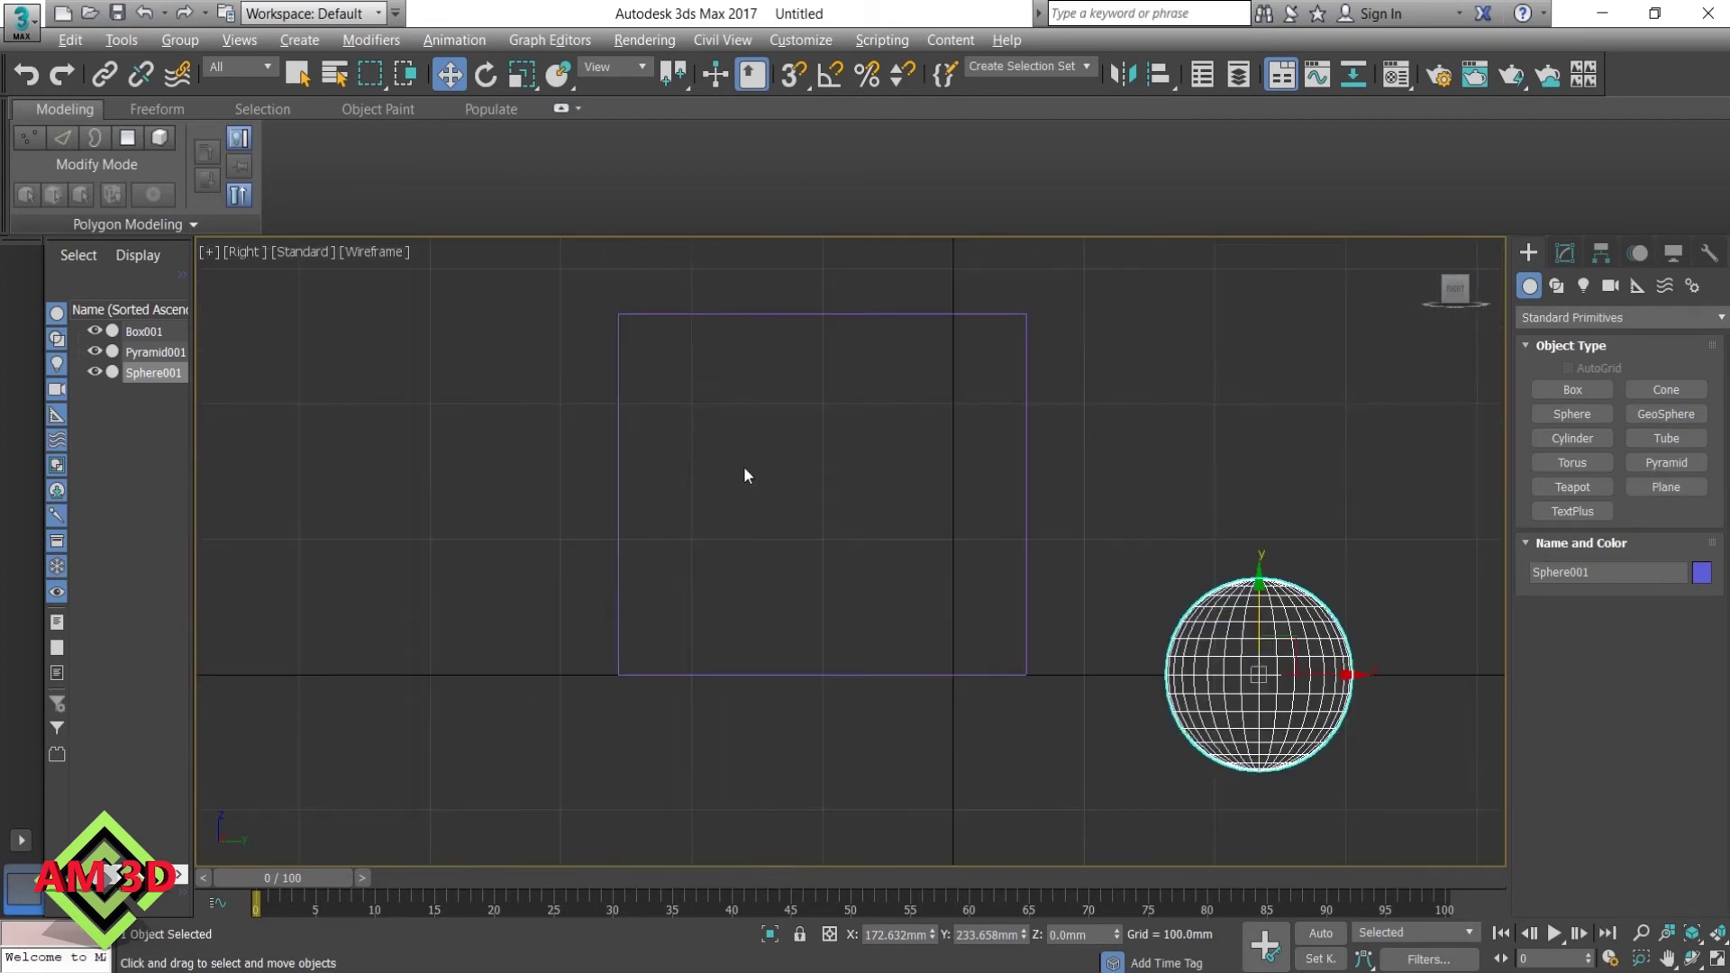
{"action": "scroll", "coordinate": [744, 474], "scroll_direction": "up", "scroll_amount": 3}
{"action": "scroll", "coordinate": [850, 491], "scroll_direction": "down", "scroll_amount": 3}
{"action": "scroll", "coordinate": [879, 555], "scroll_direction": "down", "scroll_amount": 2}
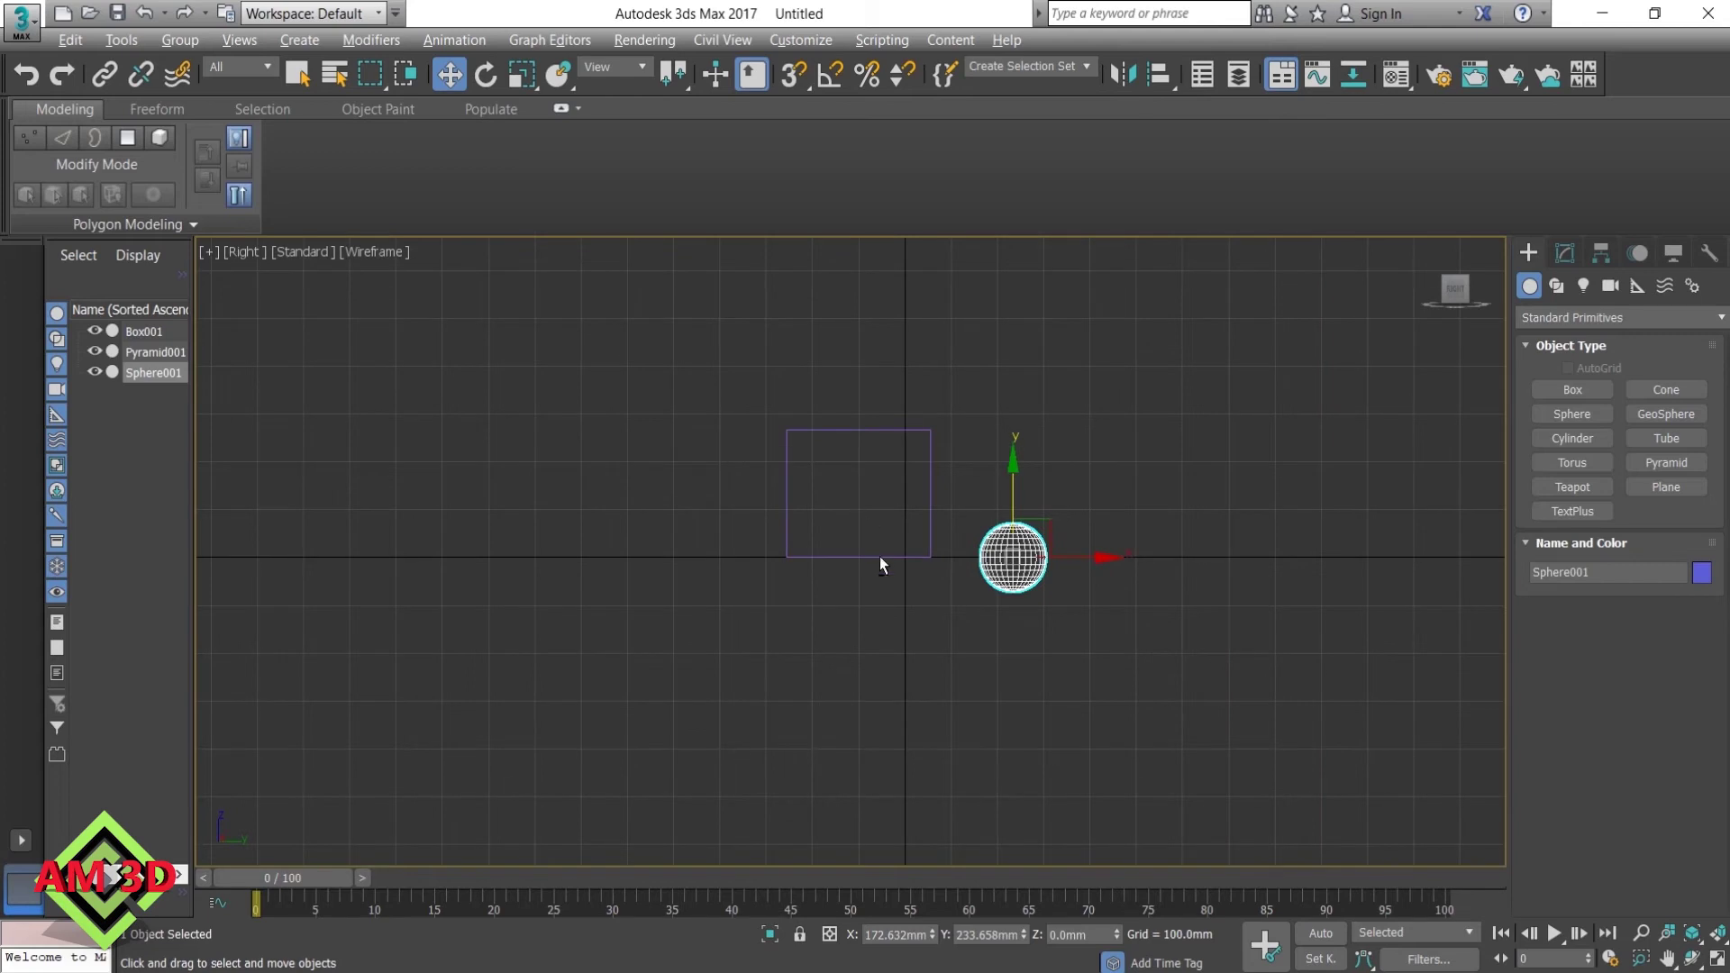
{"action": "key", "text": "alt+w"}
{"action": "key", "text": "alt+w"}
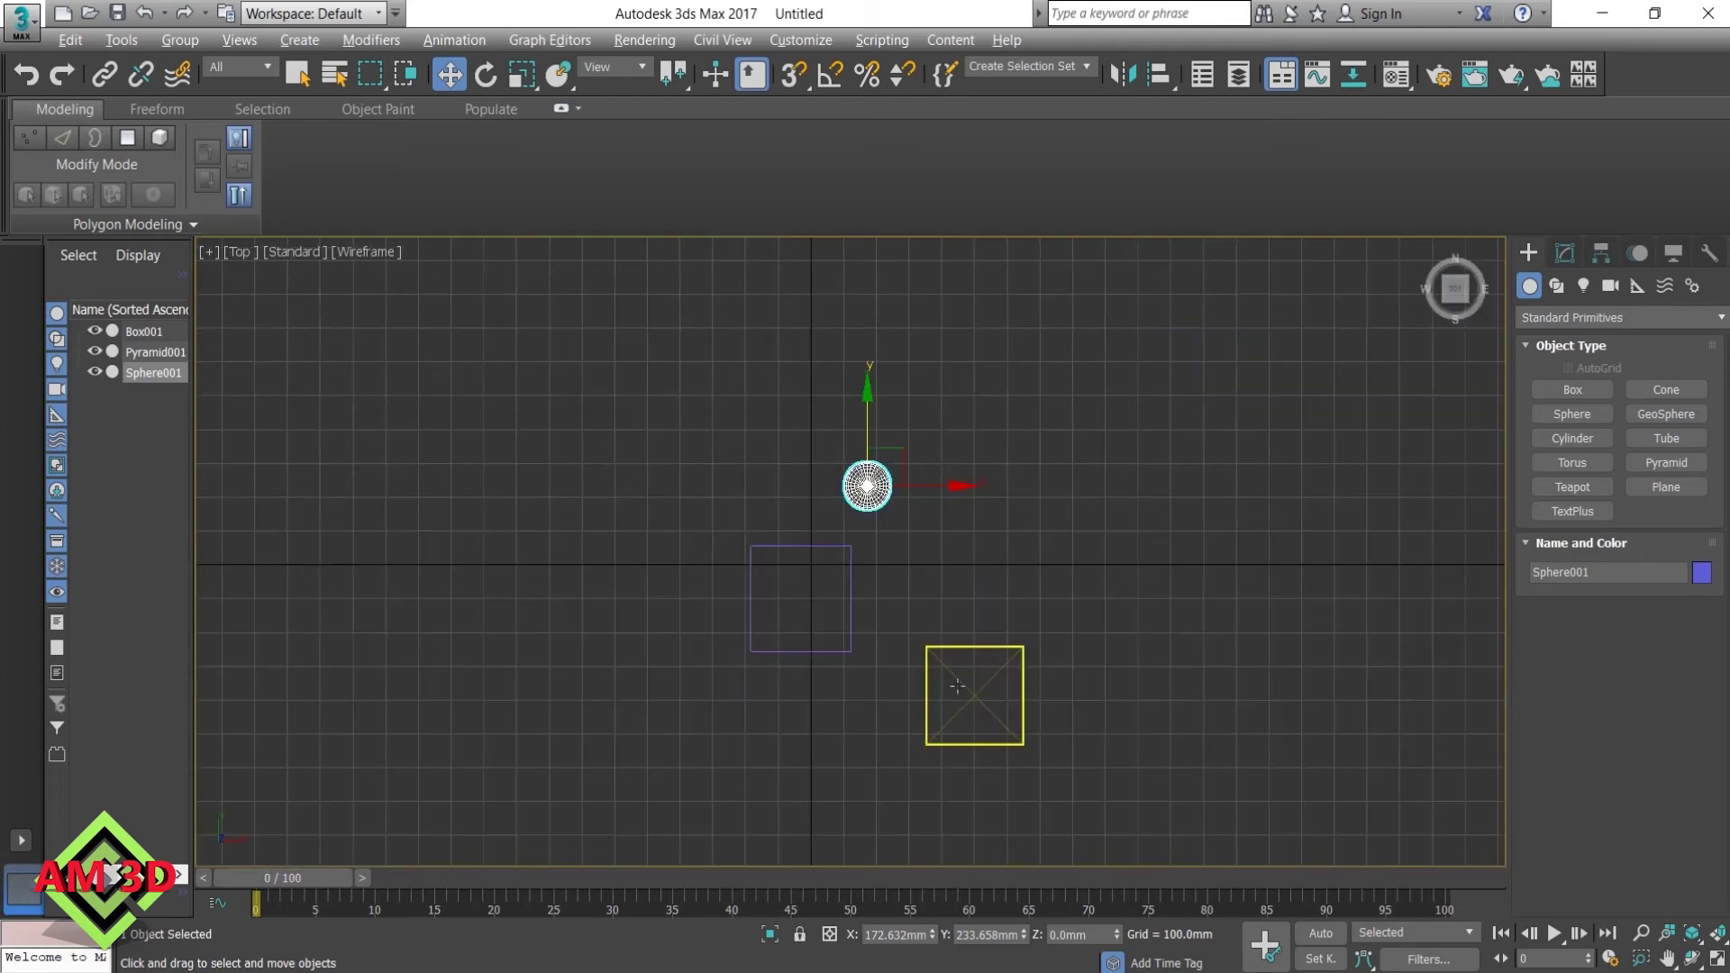
Zoom the Left view in and out with the mouse wheel
{"action": "scroll", "coordinate": [957, 687], "scroll_direction": "up", "scroll_amount": 3}
{"action": "scroll", "coordinate": [957, 686], "scroll_direction": "down", "scroll_amount": 3}
{"action": "key", "text": "alt+w"}
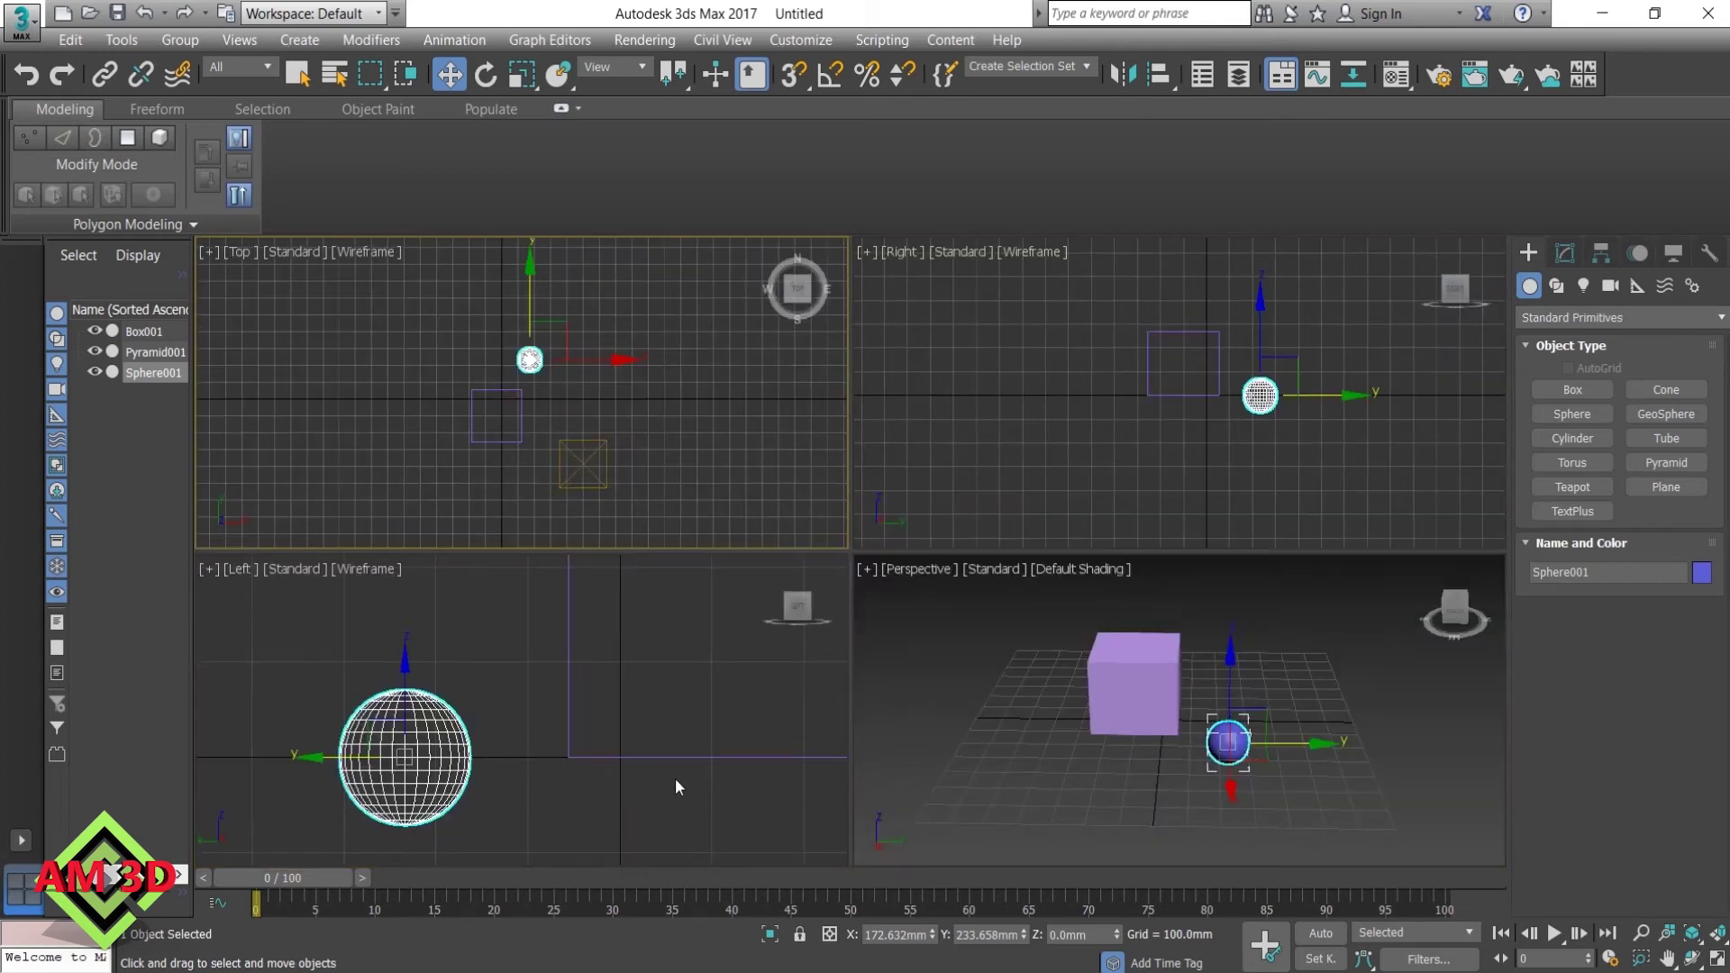
{"action": "scroll", "coordinate": [439, 749], "scroll_direction": "down", "scroll_amount": 1}
{"action": "scroll", "coordinate": [438, 749], "scroll_direction": "down", "scroll_amount": 2}
{"action": "scroll", "coordinate": [437, 748], "scroll_direction": "down", "scroll_amount": 1}
{"action": "scroll", "coordinate": [436, 748], "scroll_direction": "down", "scroll_amount": 1}
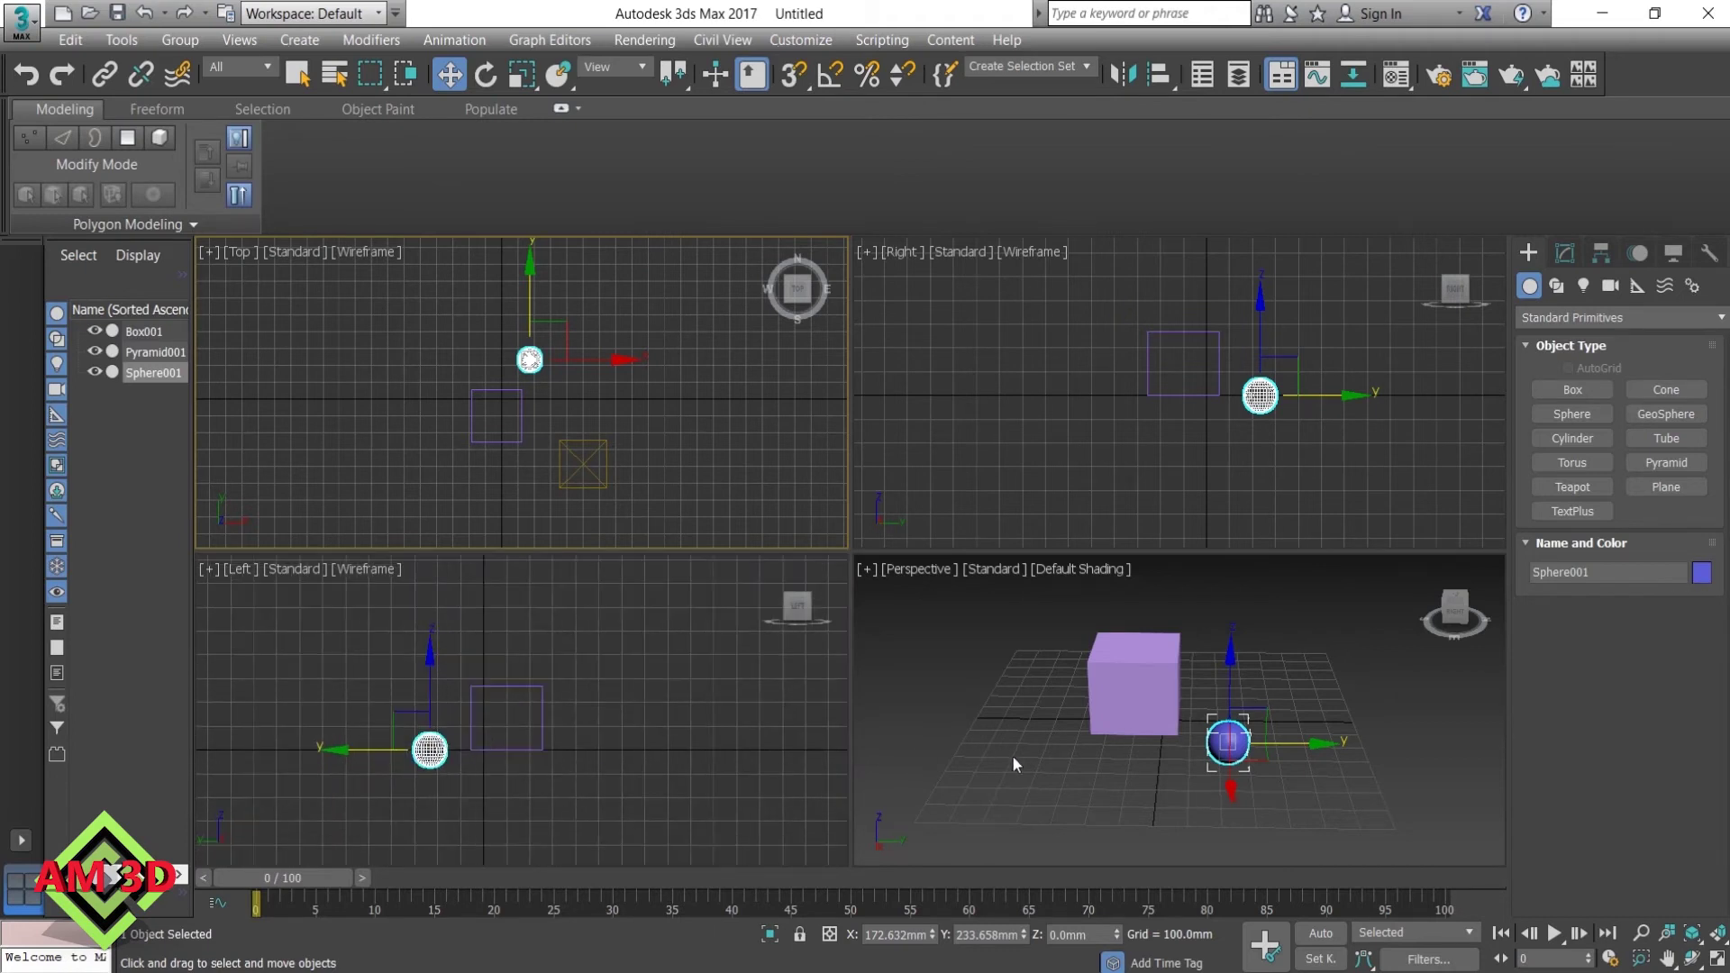
Deselect the sphere, maximize Perspective, and Ctrl+Alt-drag to zoom around the box and sphere
{"action": "left_click", "coordinate": [1045, 754]}
{"action": "key", "text": "alt+w"}
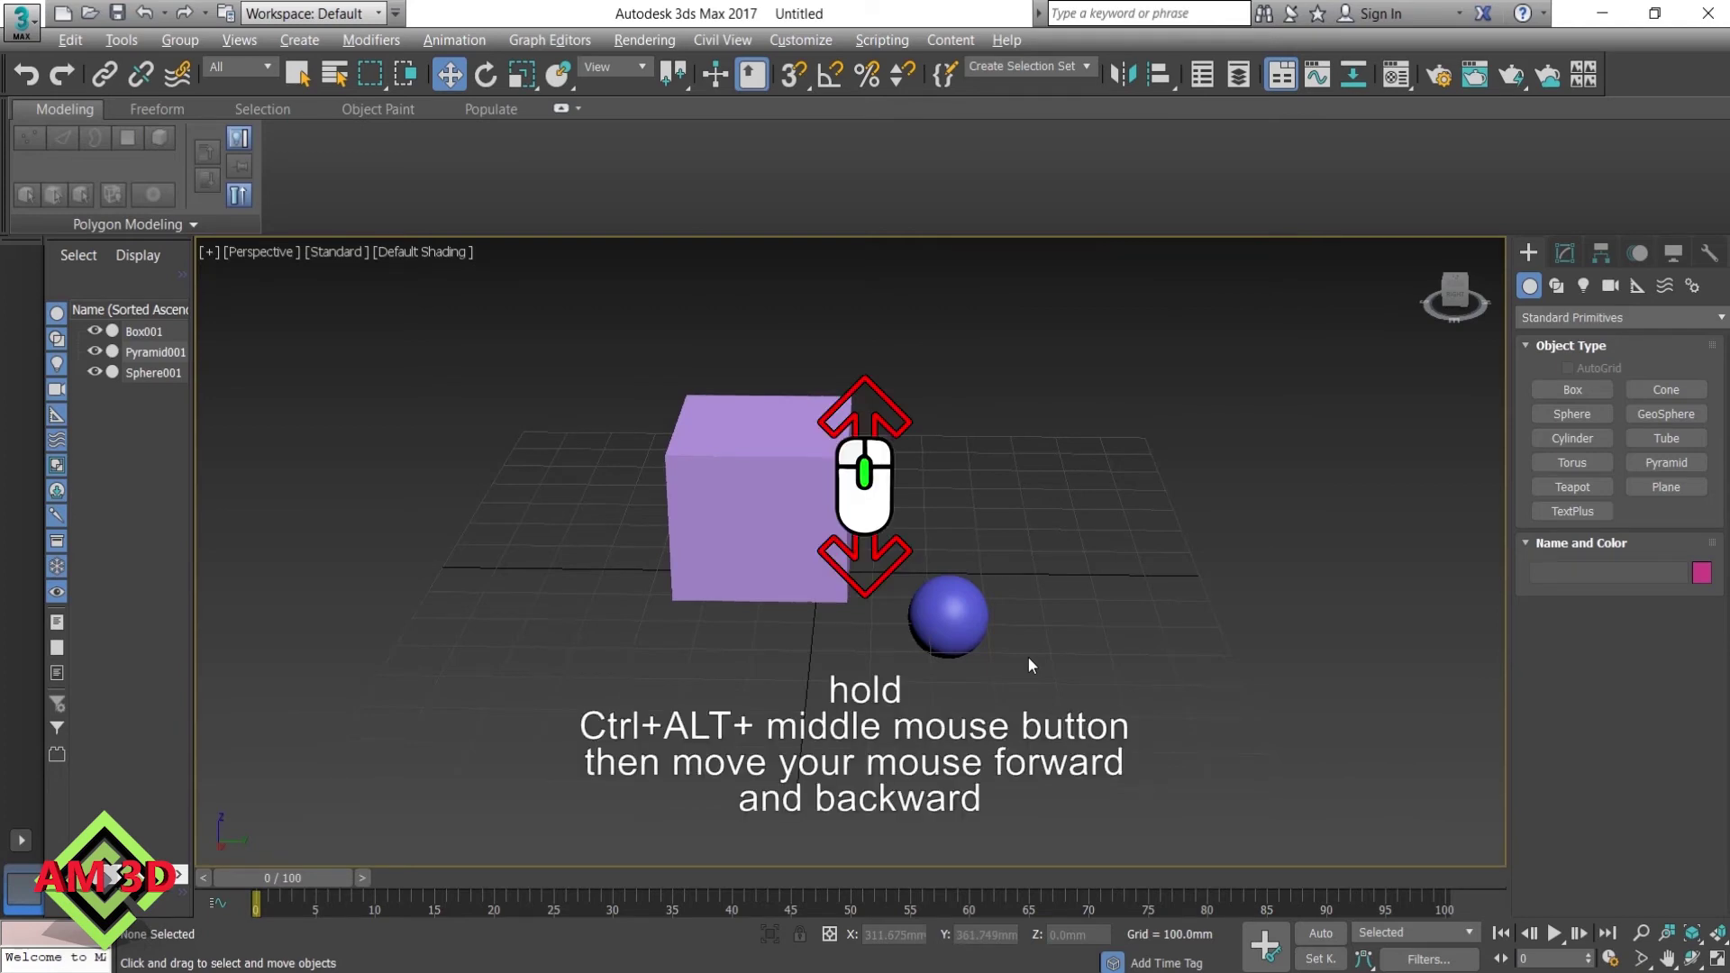
{"action": "middle_click_drag", "start_coordinate": [989, 639], "coordinate": [989, 684], "text": "ctrl+alt"}
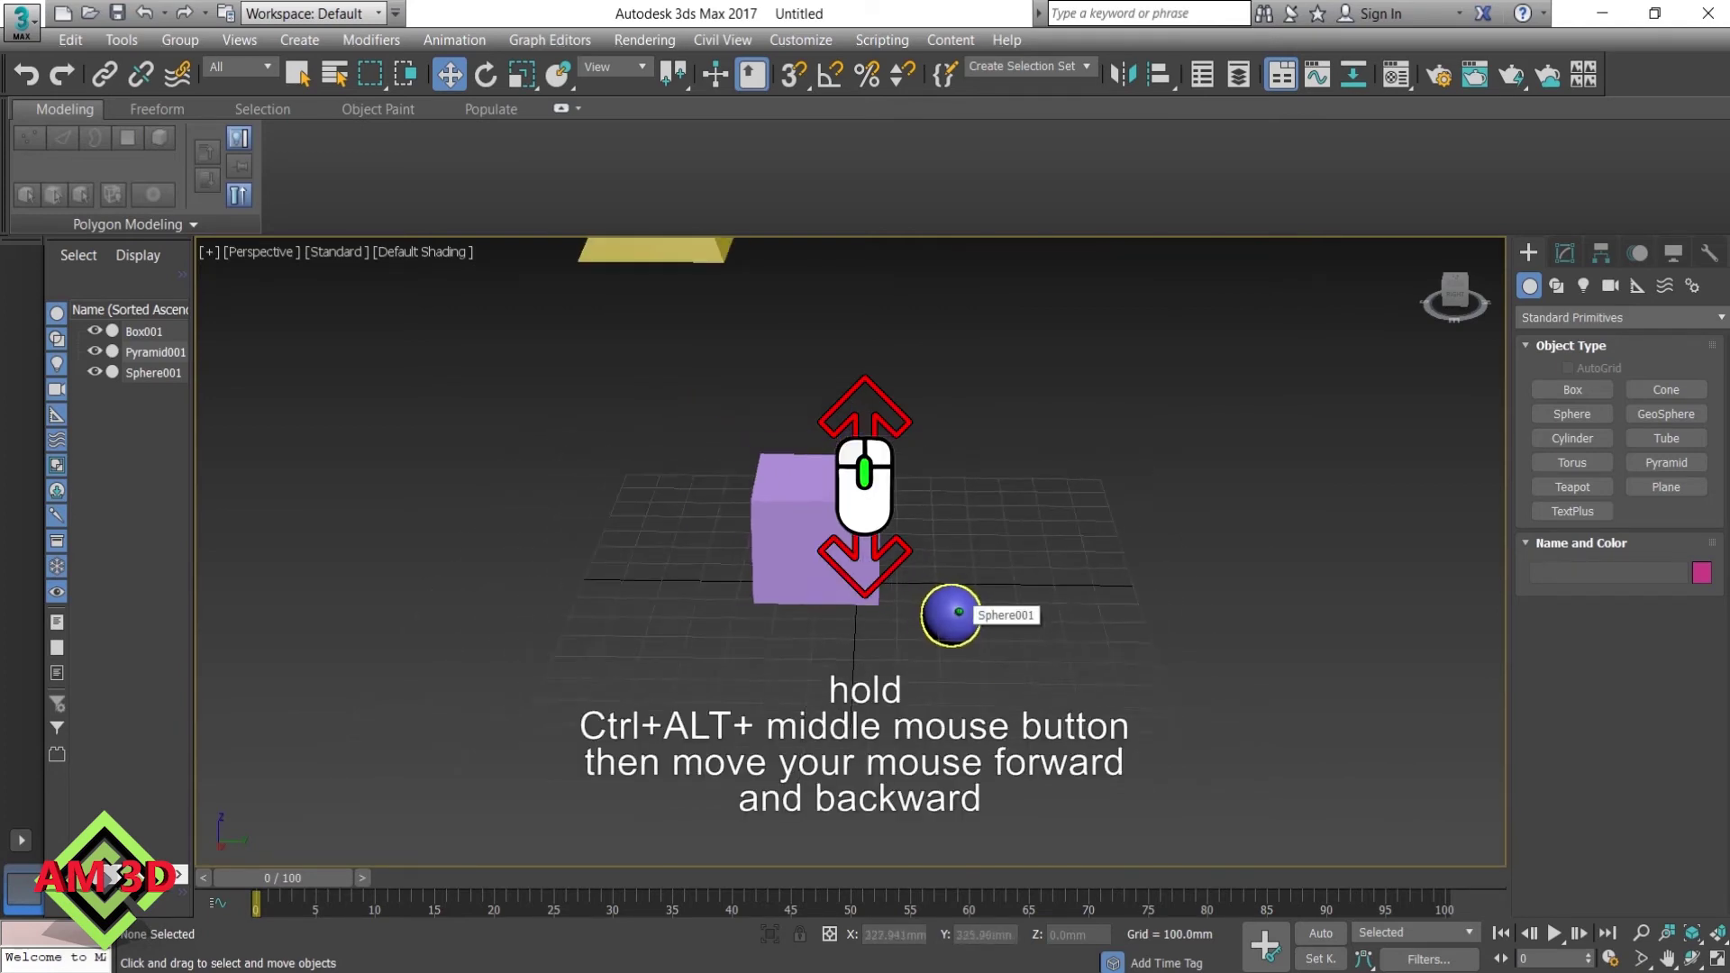
{"action": "middle_click_drag", "start_coordinate": [951, 615], "coordinate": [959, 611], "text": "ctrl+alt"}
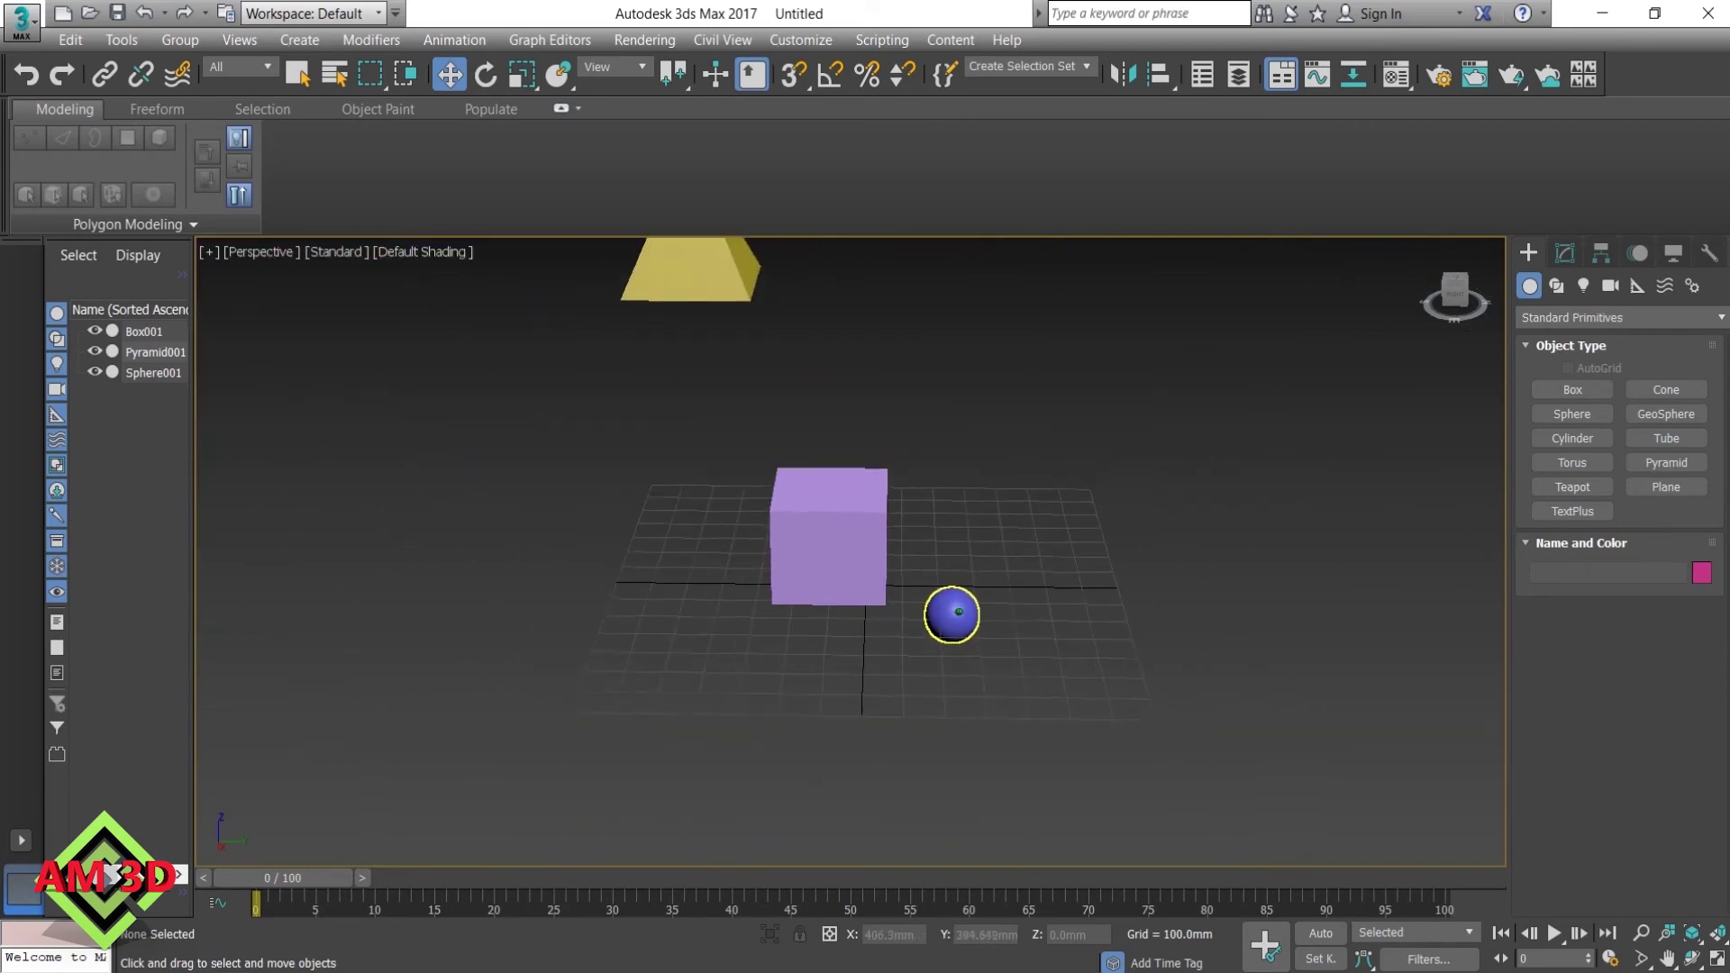
{"action": "middle_click_drag", "start_coordinate": [958, 611], "coordinate": [959, 611], "text": "ctrl+alt"}
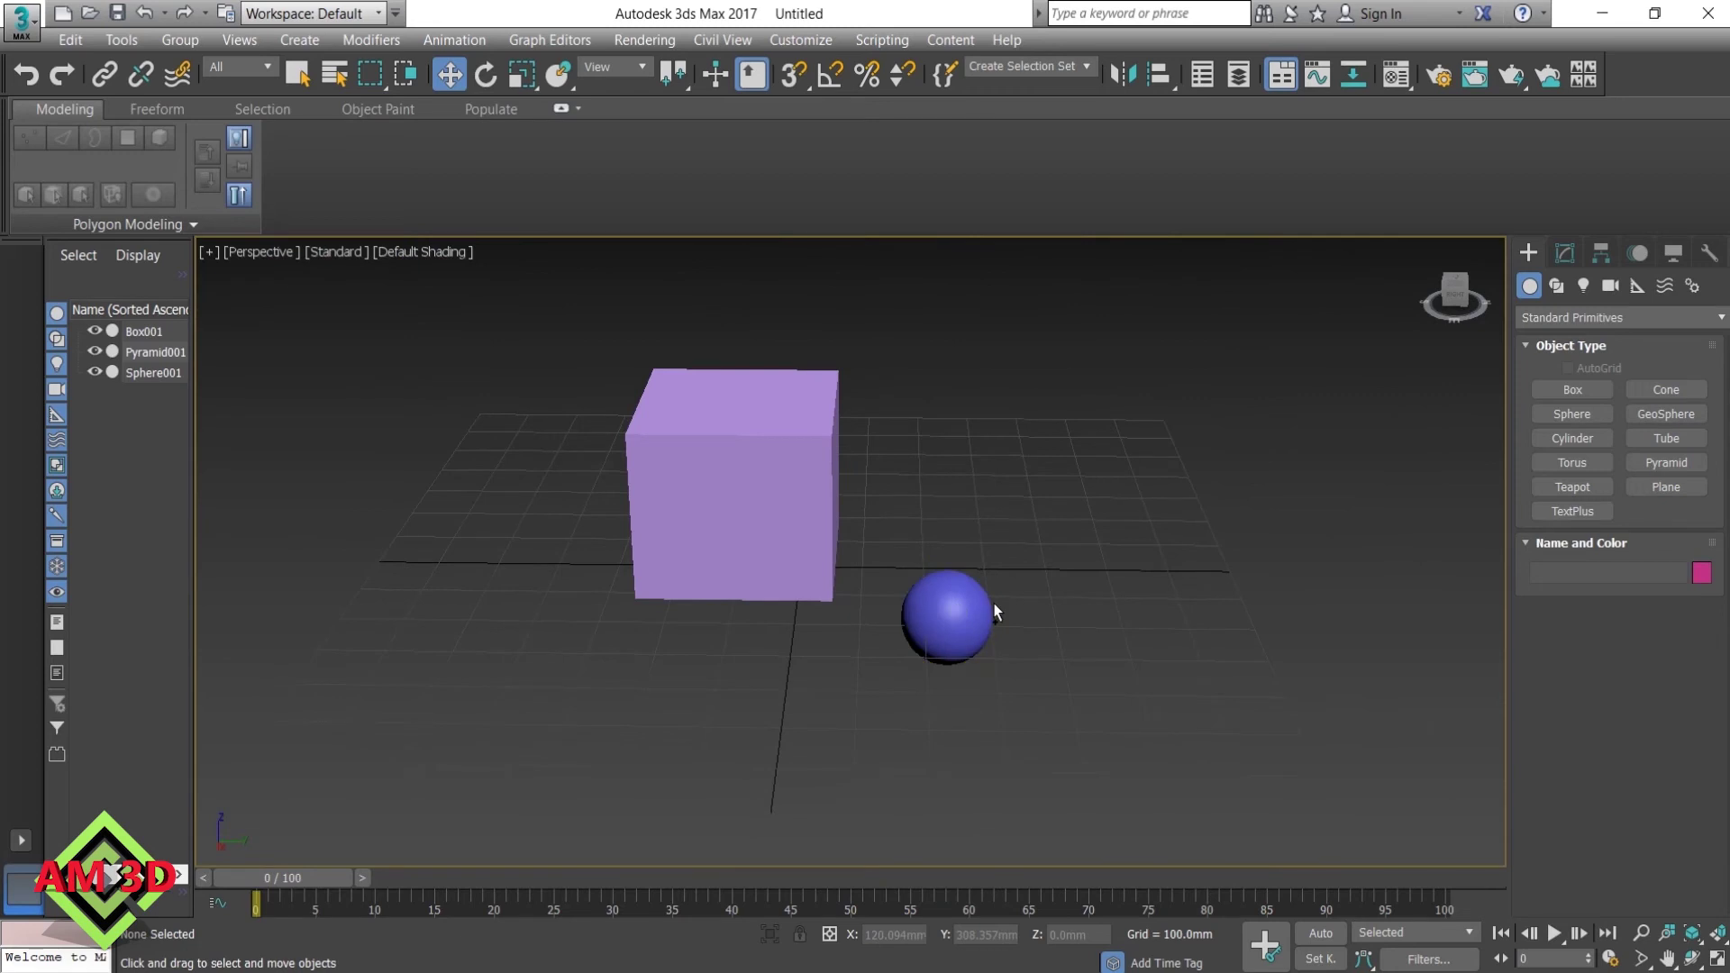
Maximize the Right view, zoom it in and out, then restore the four-view layout
{"action": "key", "text": "alt+w"}
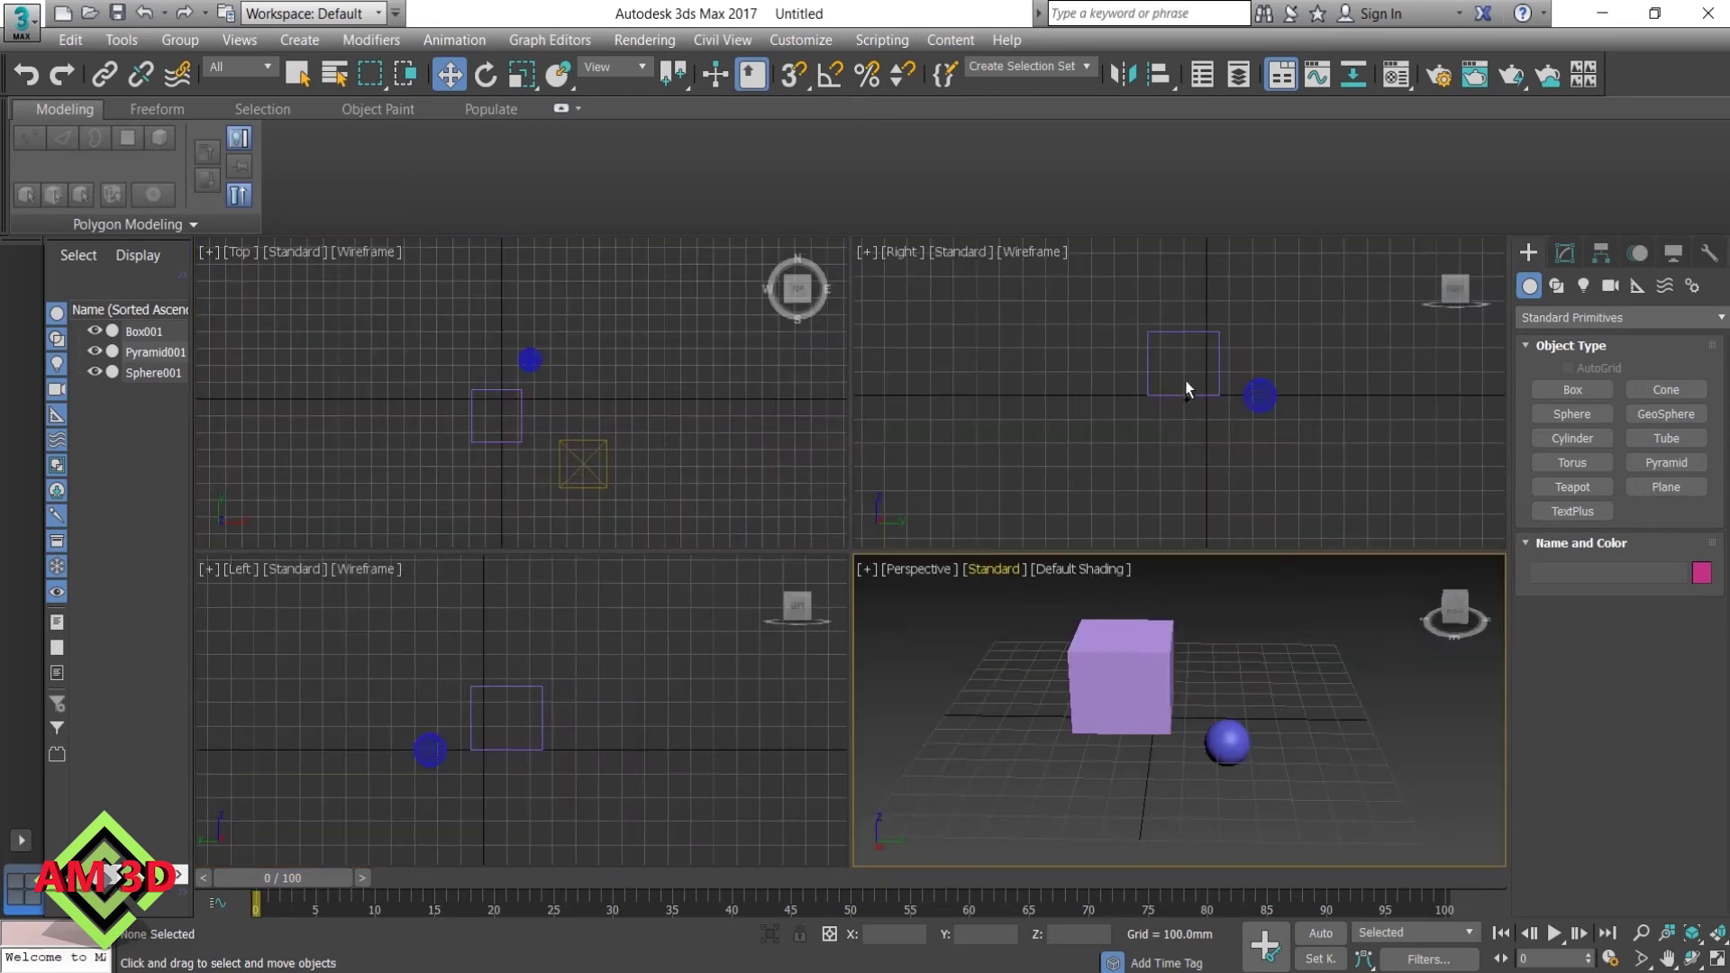
{"action": "key", "text": "alt+w"}
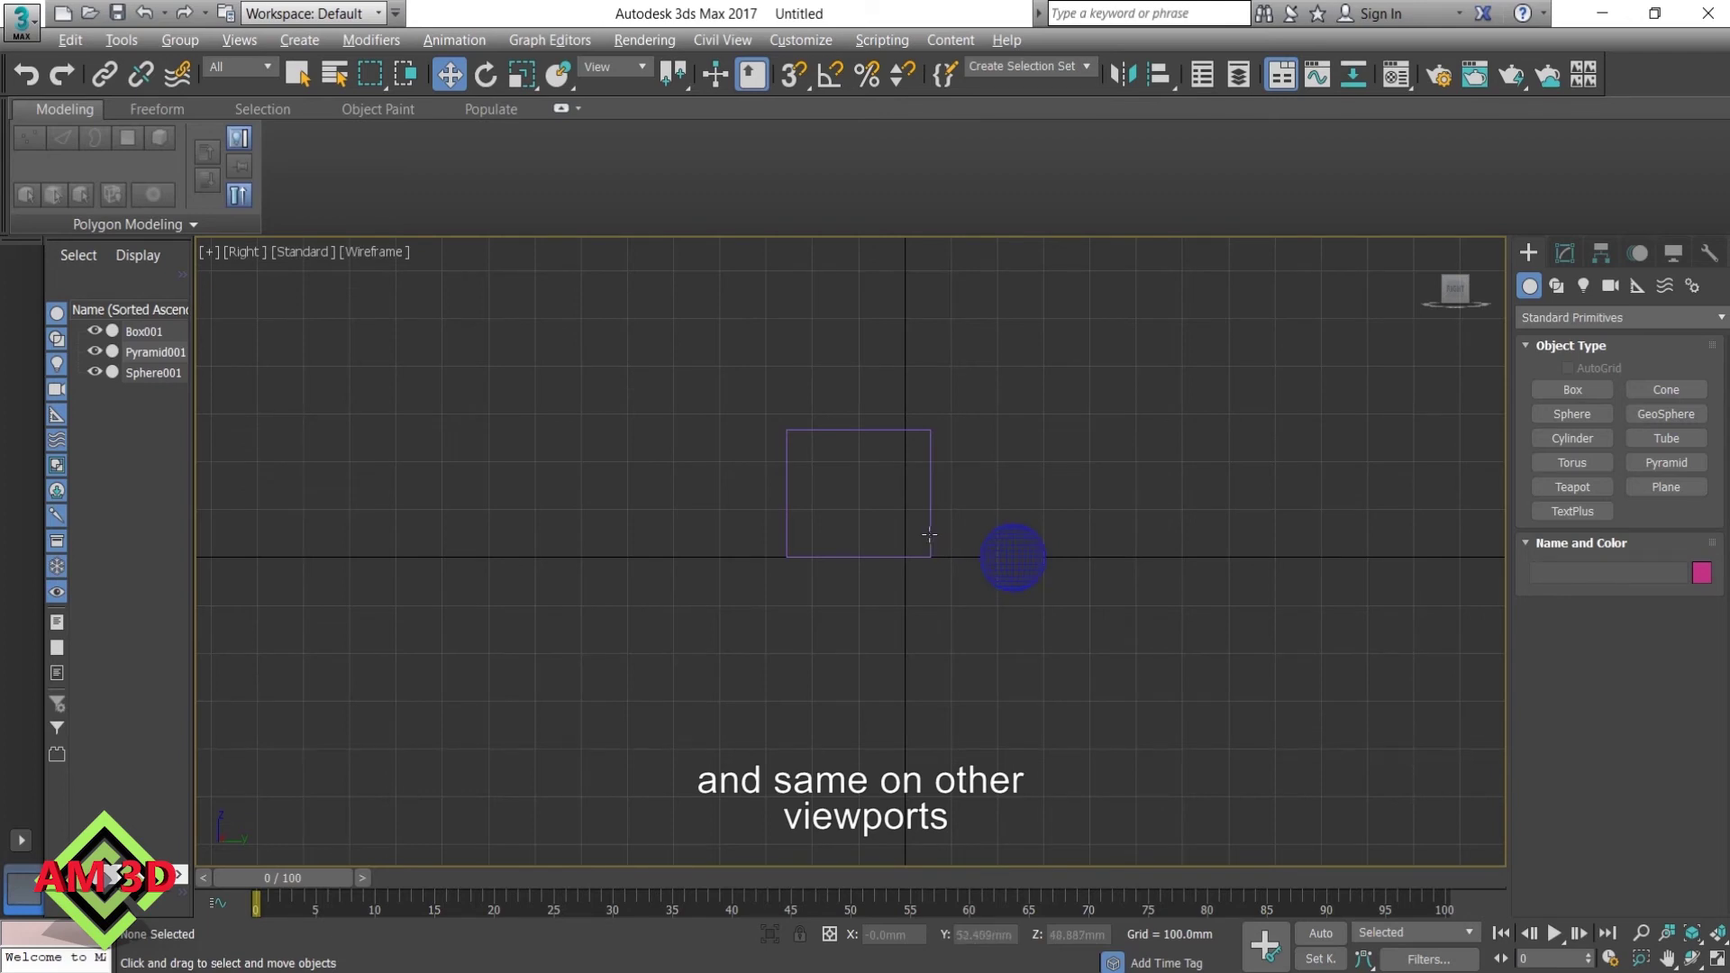
{"action": "scroll", "coordinate": [928, 533], "scroll_direction": "down", "scroll_amount": 3}
{"action": "scroll", "coordinate": [928, 535], "scroll_direction": "up", "scroll_amount": 3}
{"action": "scroll", "coordinate": [928, 535], "scroll_direction": "up", "scroll_amount": 2}
{"action": "scroll", "coordinate": [928, 534], "scroll_direction": "up", "scroll_amount": 2}
{"action": "scroll", "coordinate": [929, 534], "scroll_direction": "up", "scroll_amount": 1}
{"action": "scroll", "coordinate": [928, 533], "scroll_direction": "down", "scroll_amount": 3}
{"action": "scroll", "coordinate": [928, 535], "scroll_direction": "down", "scroll_amount": 2}
{"action": "scroll", "coordinate": [926, 541], "scroll_direction": "down", "scroll_amount": 1}
{"action": "key", "text": "alt+w"}
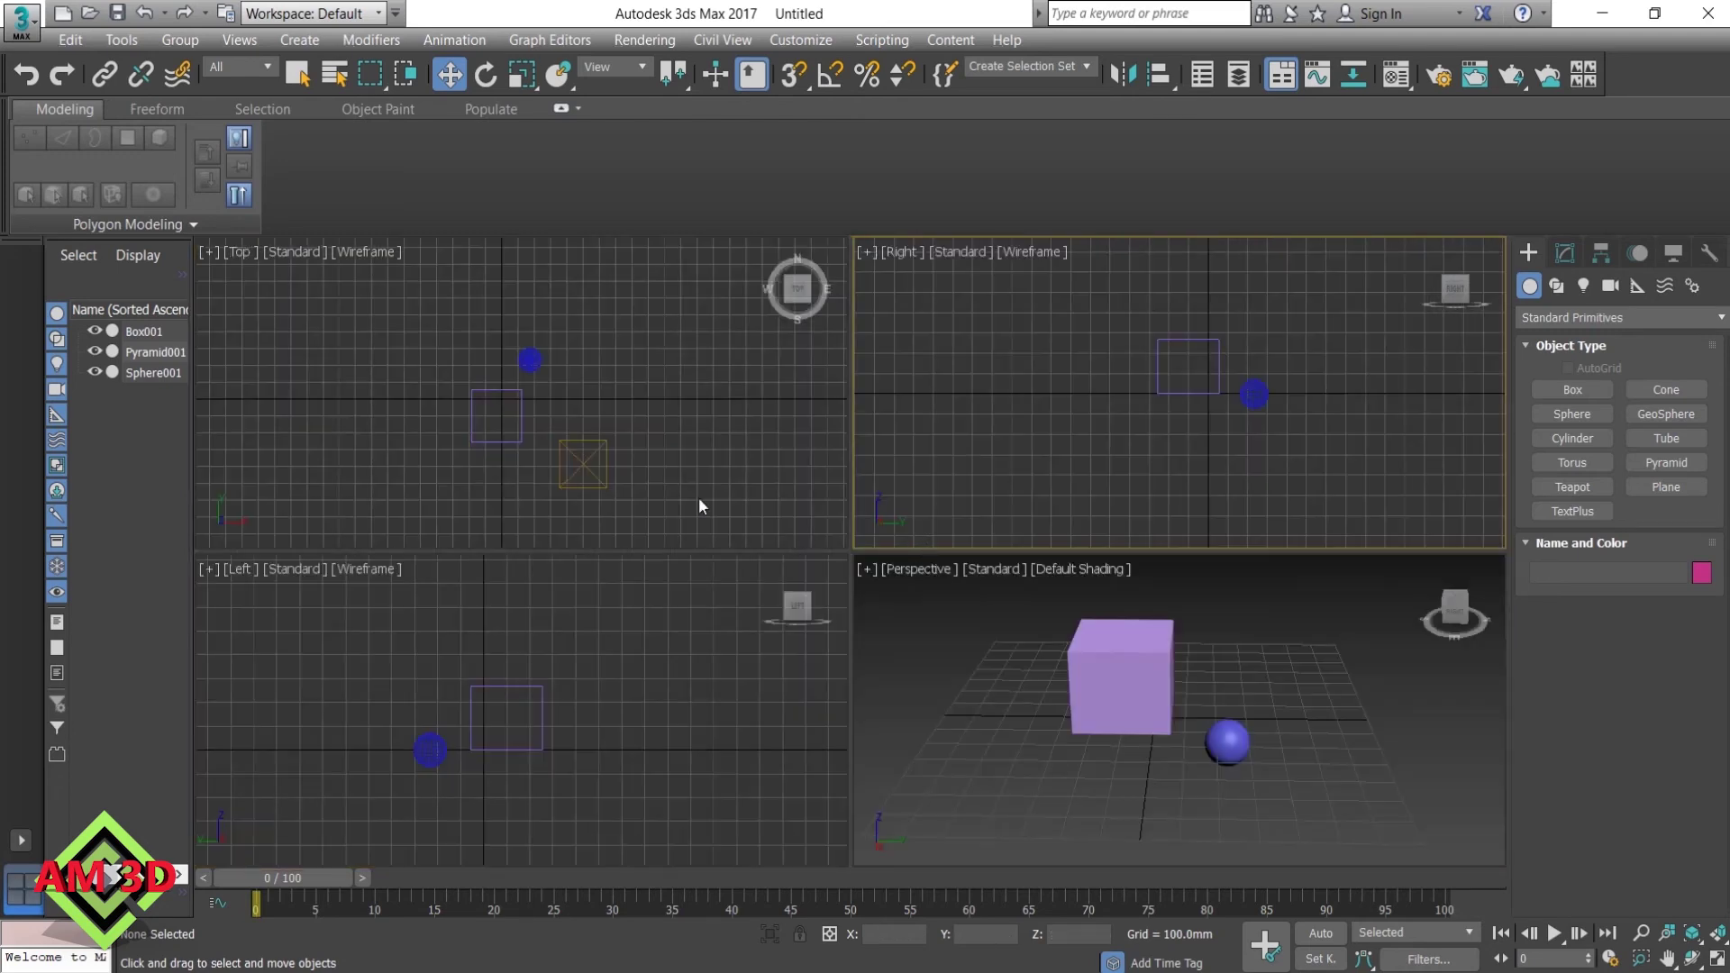
Wheel-zoom the Top view closer on the box and pyramid, then select the sphere
{"action": "scroll", "coordinate": [586, 456], "scroll_direction": "down", "scroll_amount": 2}
{"action": "scroll", "coordinate": [587, 468], "scroll_direction": "down", "scroll_amount": 1}
{"action": "scroll", "coordinate": [586, 466], "scroll_direction": "up", "scroll_amount": 2}
{"action": "scroll", "coordinate": [581, 464], "scroll_direction": "up", "scroll_amount": 2}
{"action": "scroll", "coordinate": [583, 458], "scroll_direction": "up", "scroll_amount": 2}
{"action": "scroll", "coordinate": [584, 458], "scroll_direction": "down", "scroll_amount": 4}
{"action": "scroll", "coordinate": [584, 459], "scroll_direction": "up", "scroll_amount": 3}
{"action": "scroll", "coordinate": [585, 460], "scroll_direction": "down", "scroll_amount": 2}
{"action": "scroll", "coordinate": [585, 460], "scroll_direction": "up", "scroll_amount": 2}
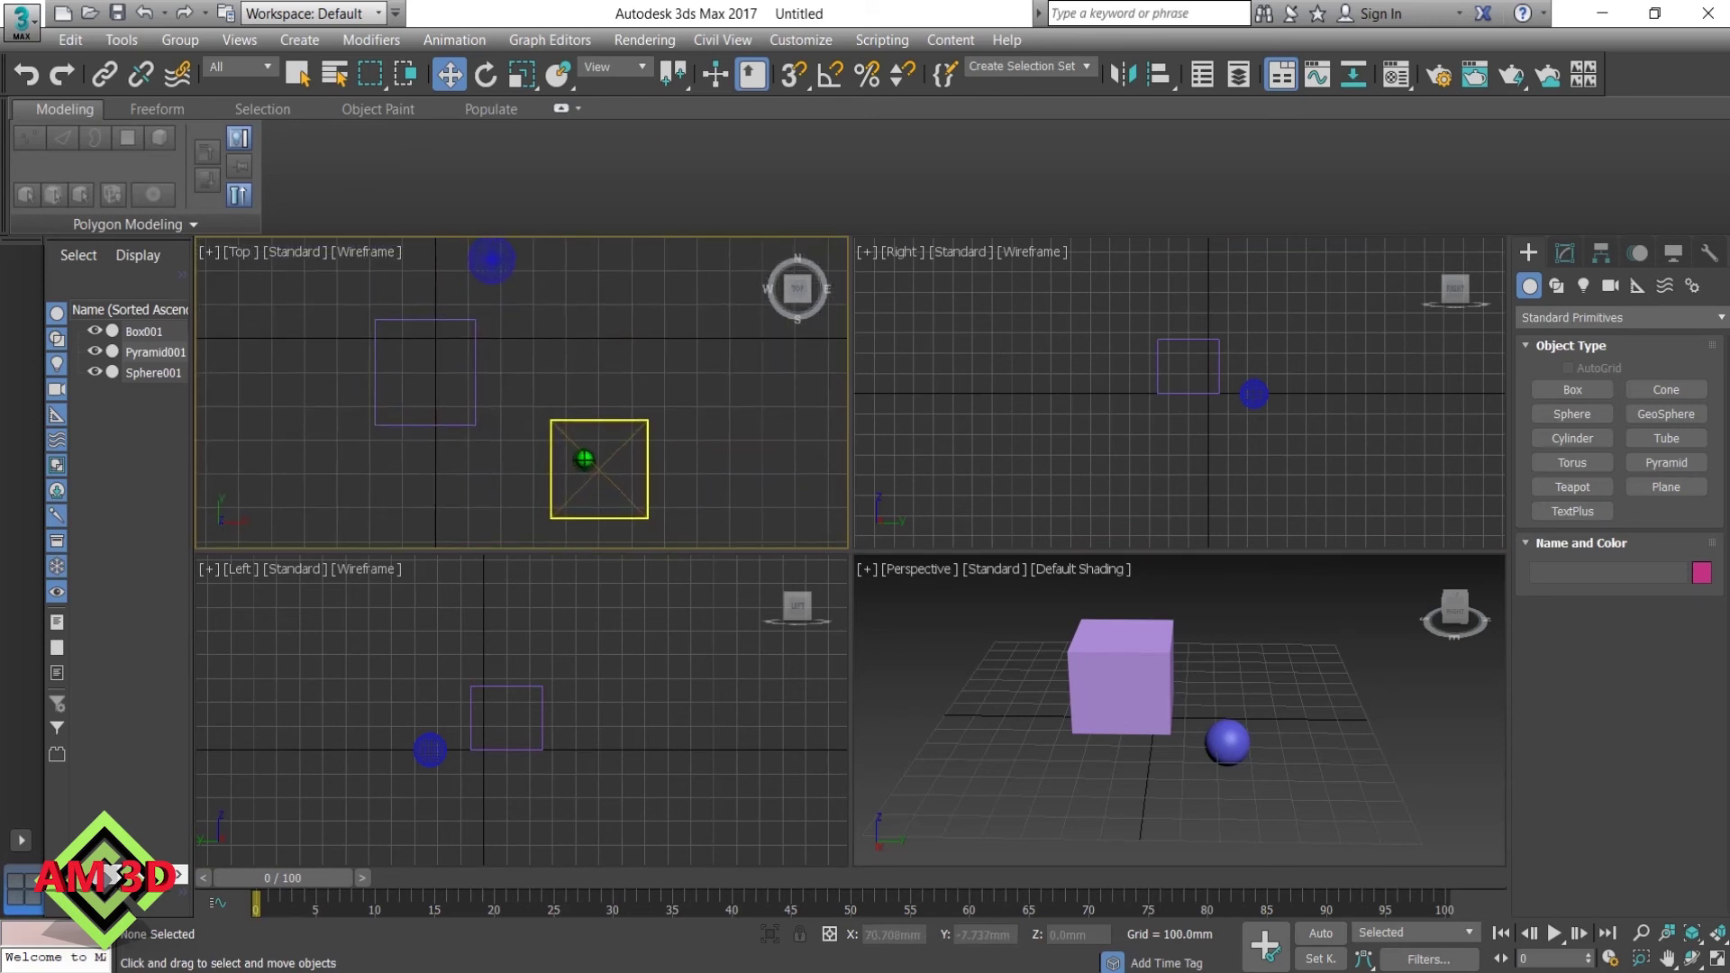
{"action": "left_click", "coordinate": [1218, 755]}
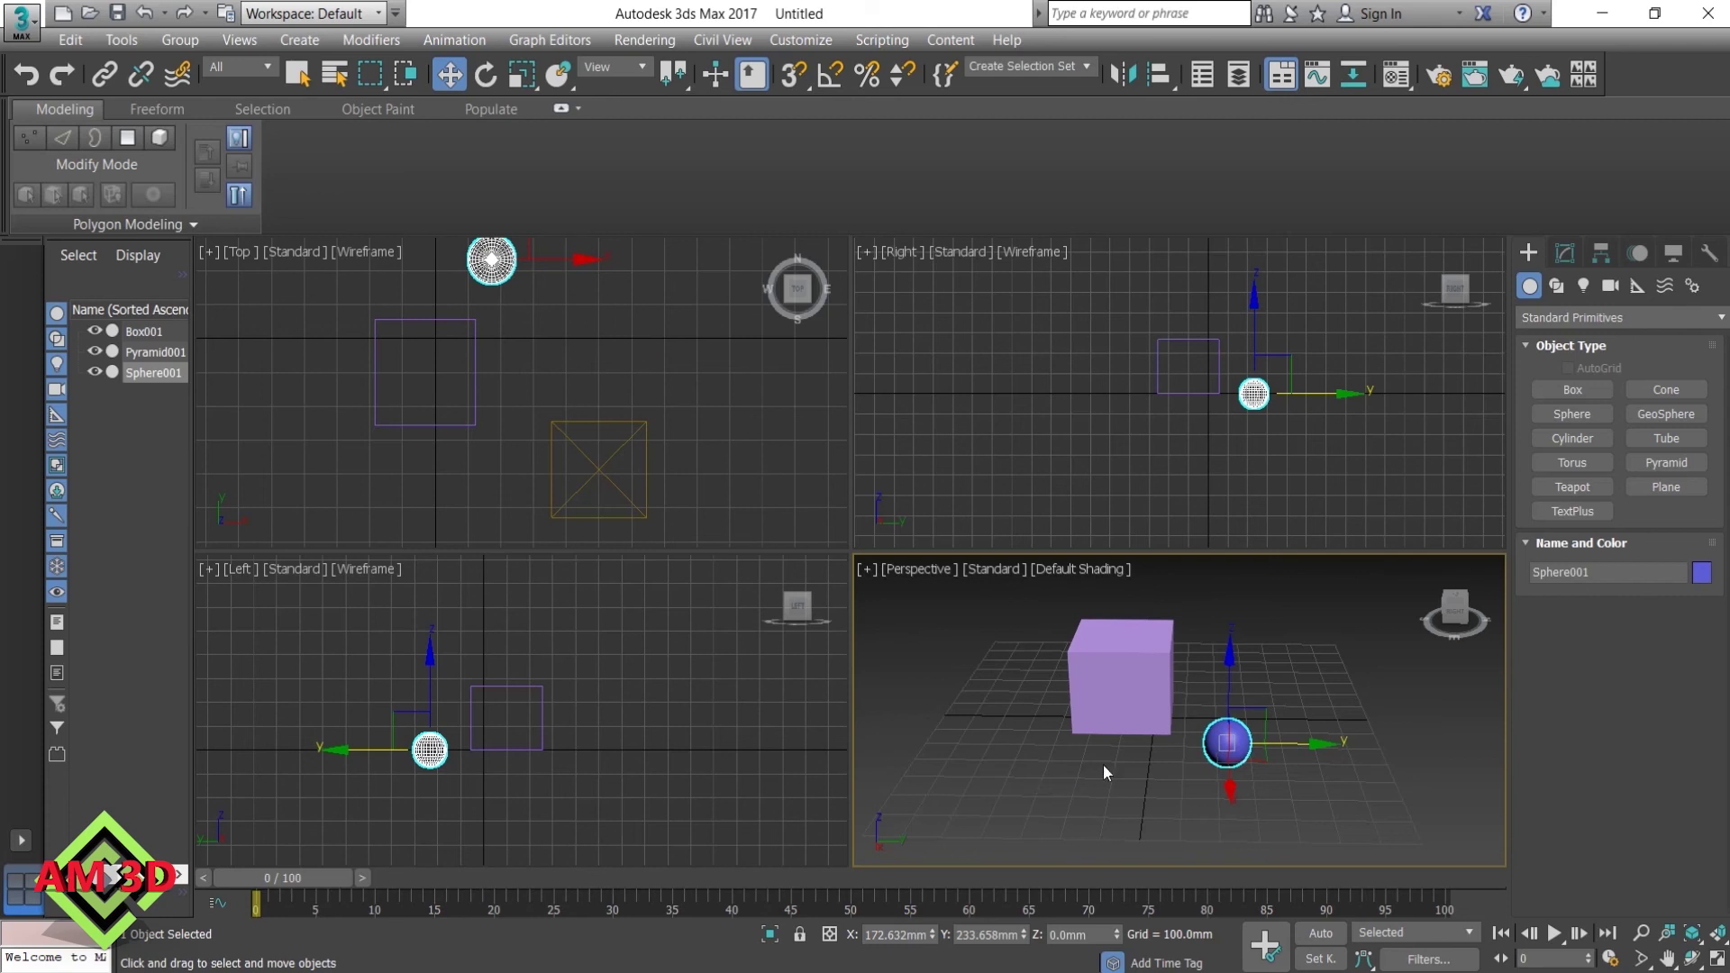
Zoom extents on the sphere in the Perspective, Right, Top and Left views with Z
{"action": "key", "text": "z"}
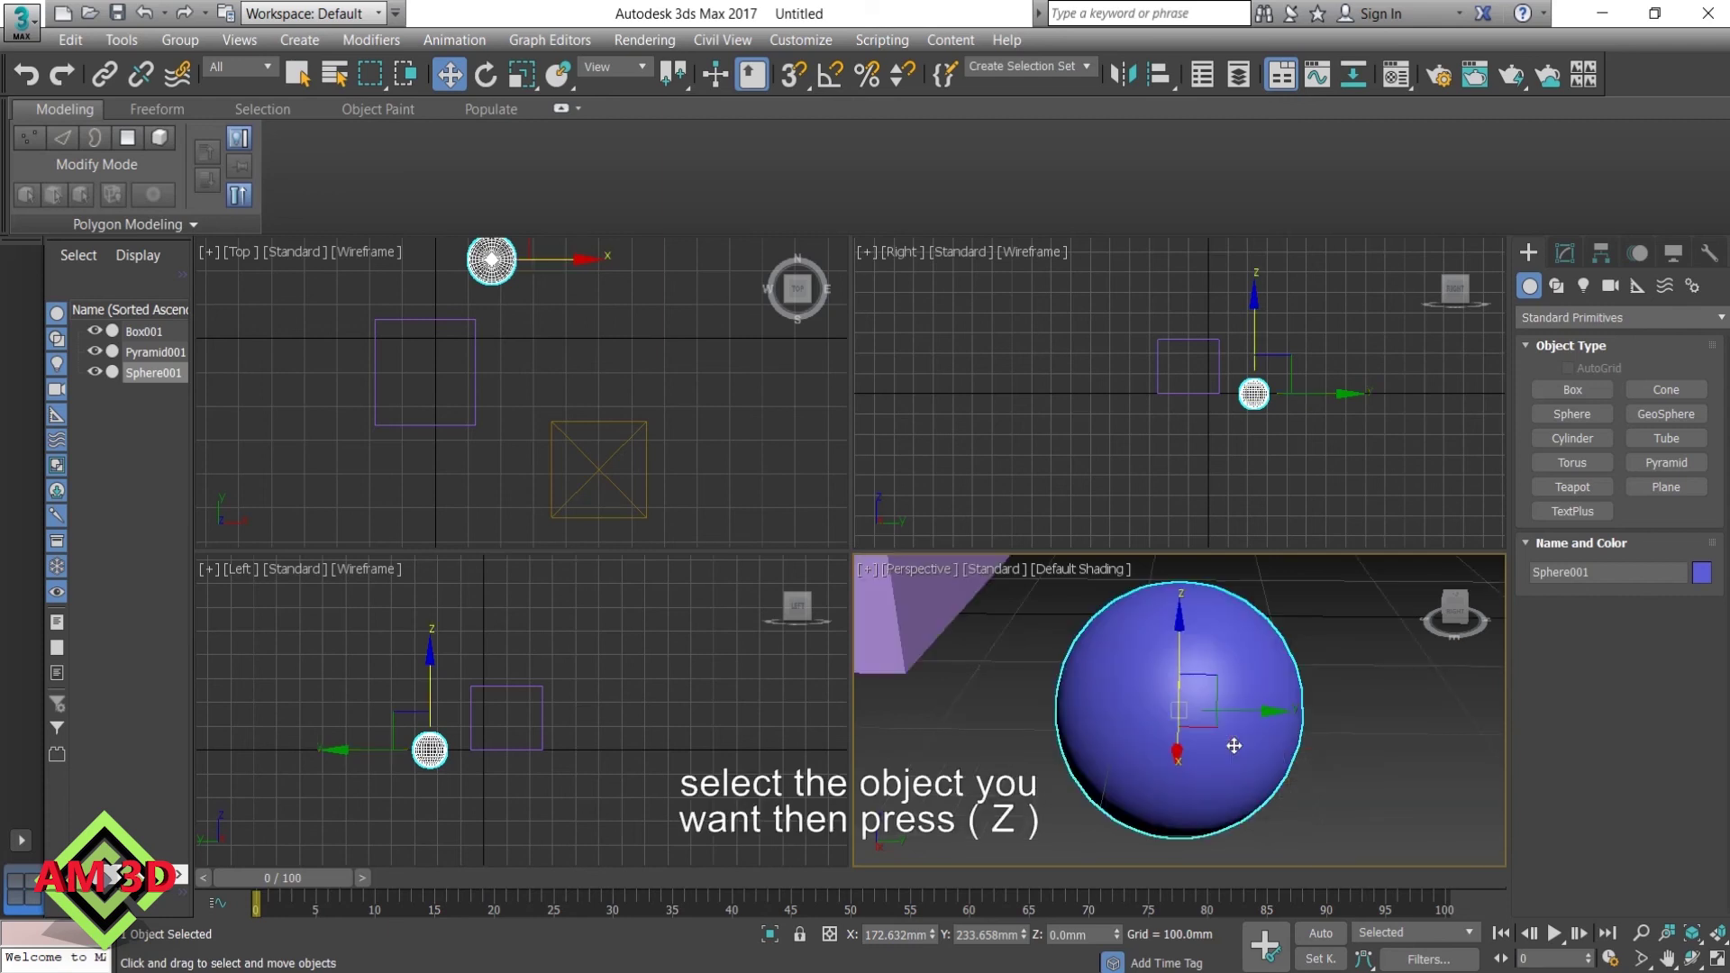
{"action": "left_click", "coordinate": [1259, 384]}
{"action": "key", "text": "z"}
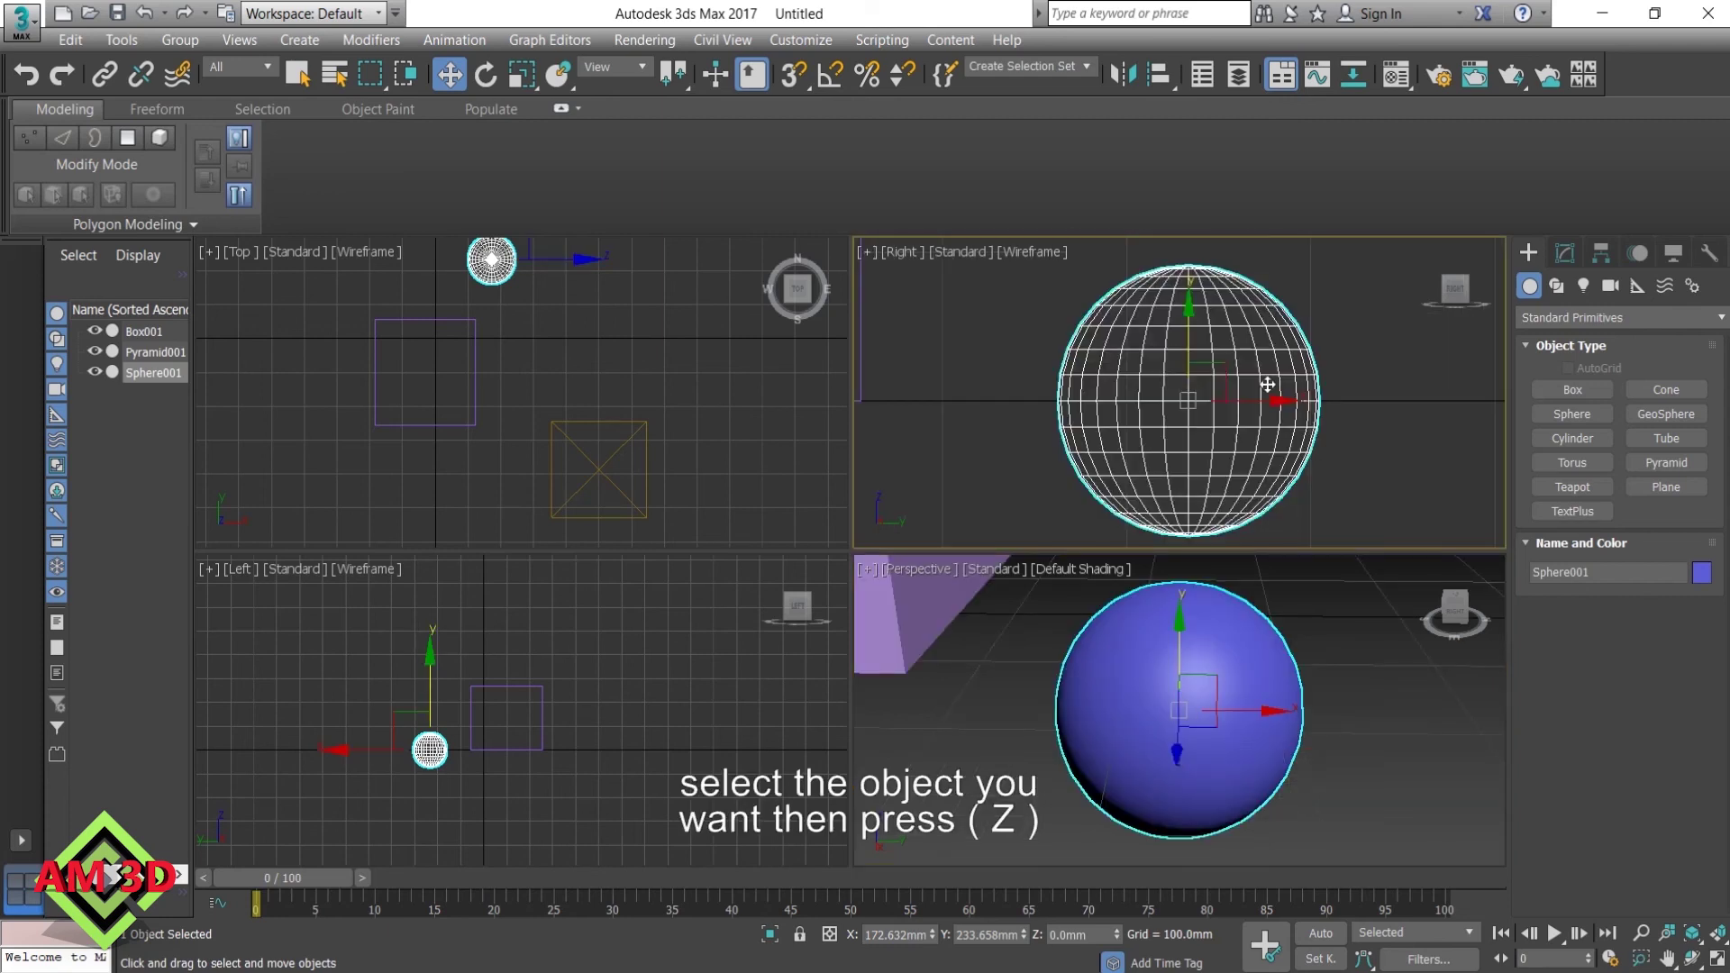
{"action": "right_click", "coordinate": [513, 357]}
{"action": "key", "text": "z"}
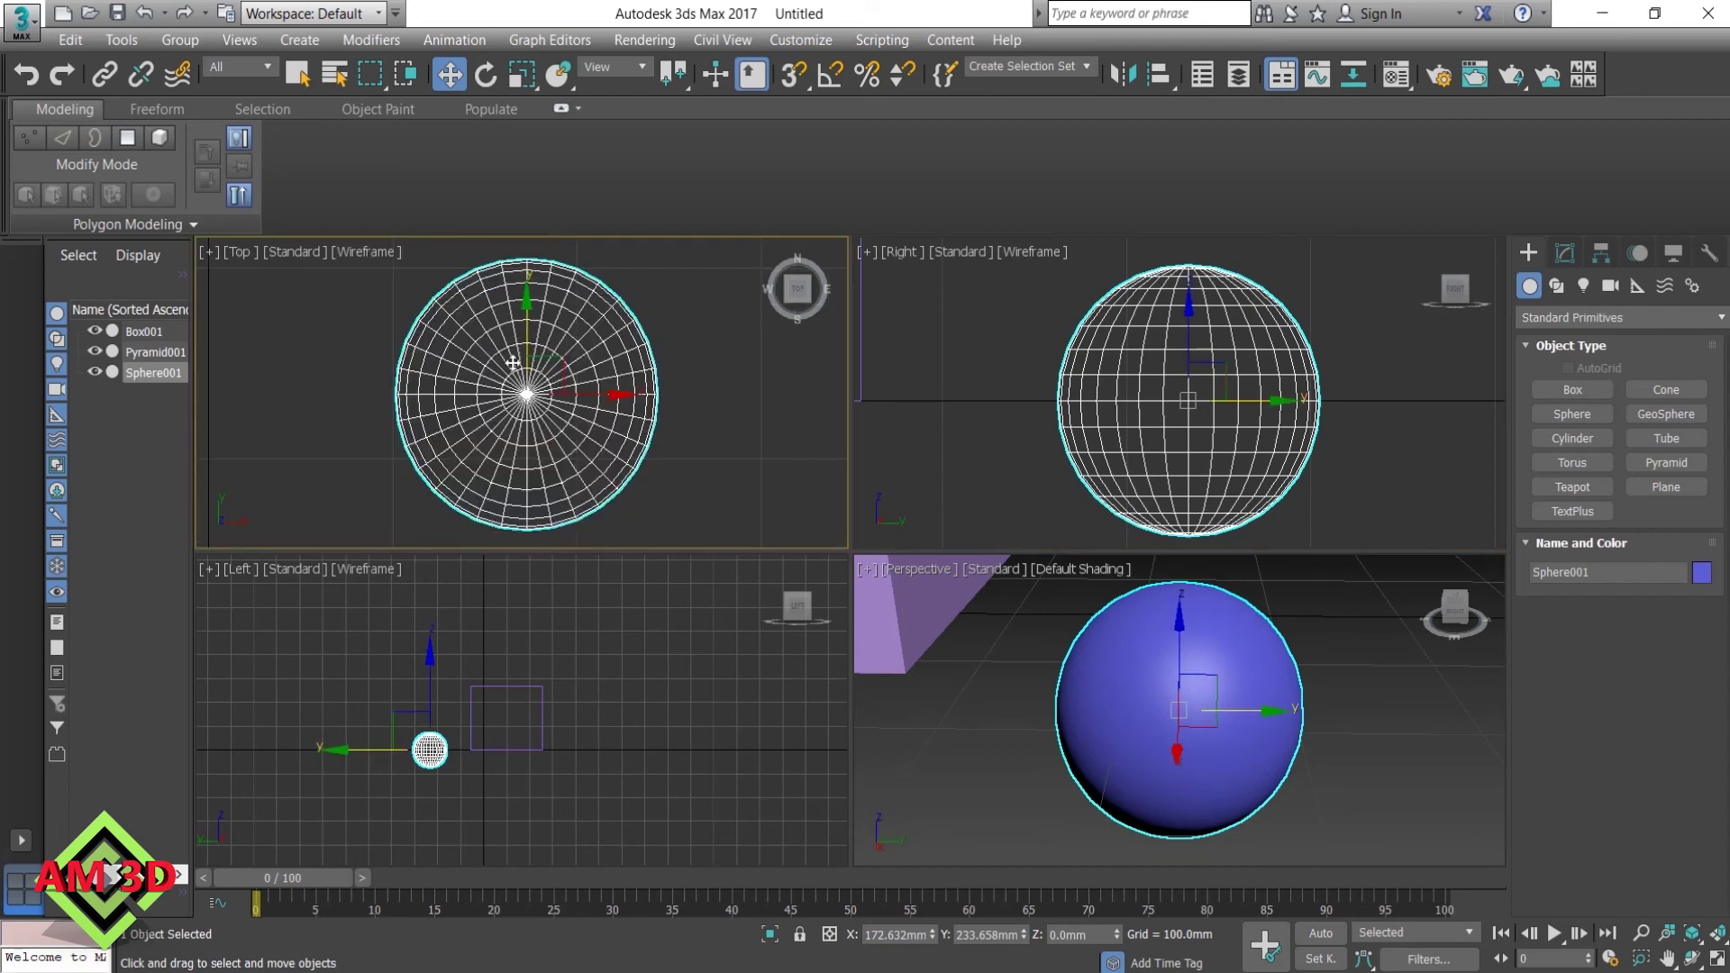
{"action": "left_click", "coordinate": [436, 753]}
{"action": "key", "text": "z"}
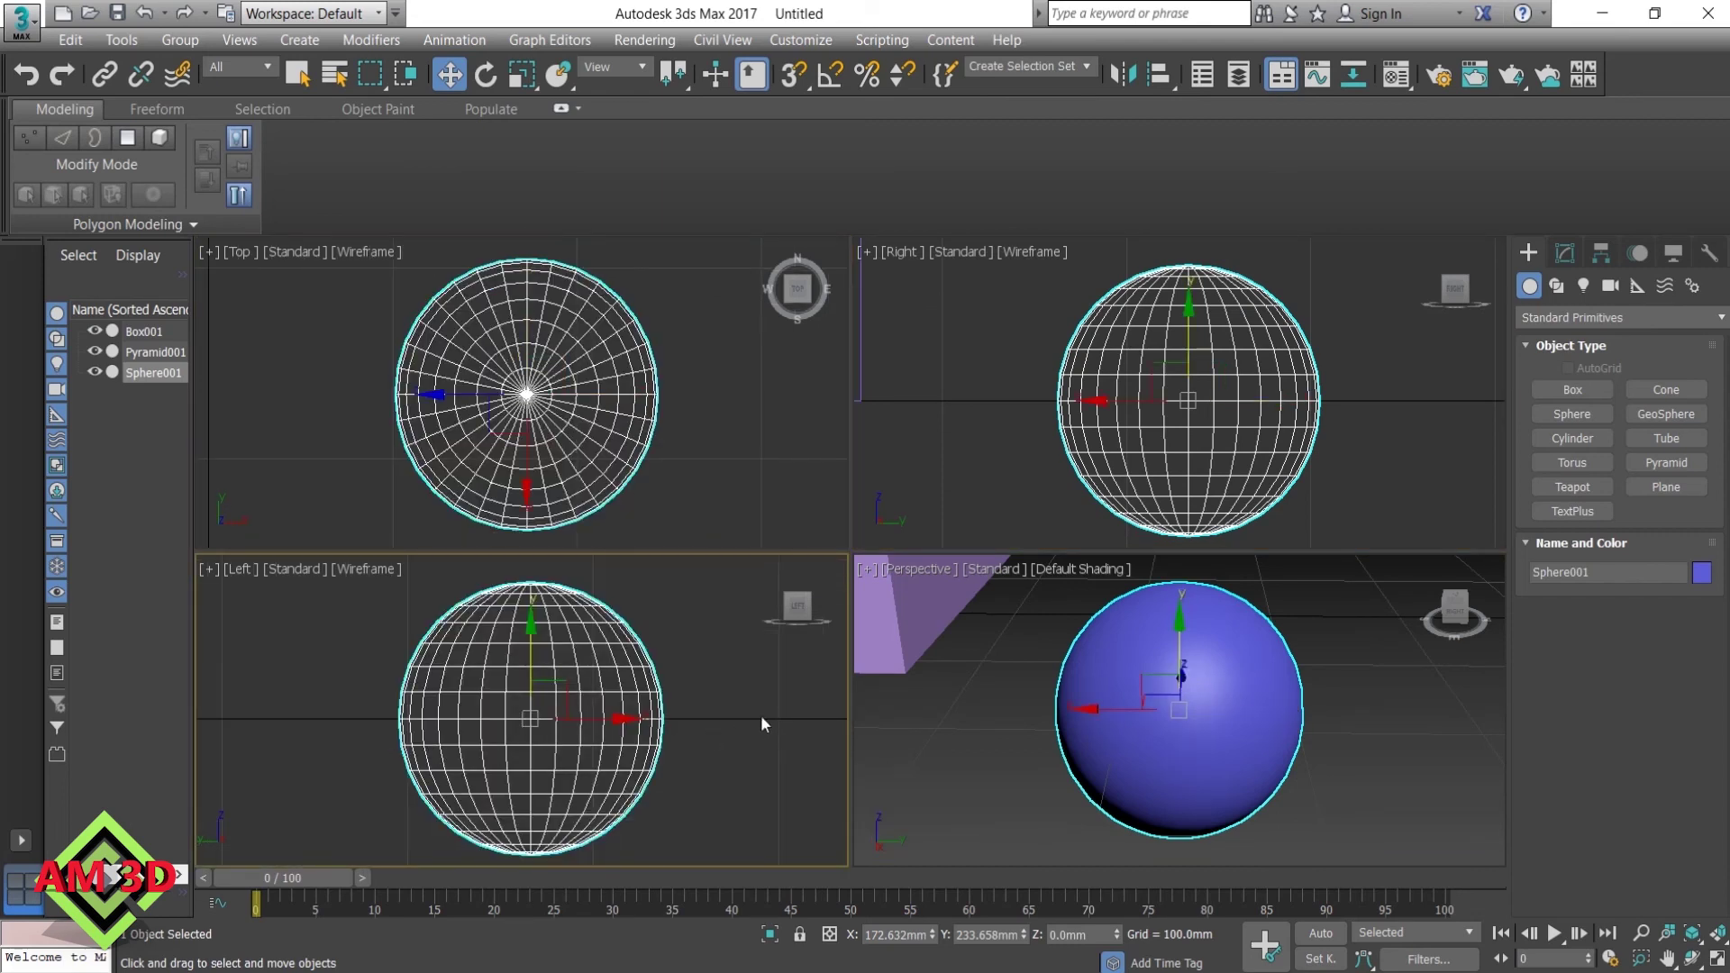
Select the box and frame it in the Top and Perspective views with Z
{"action": "left_click", "coordinate": [904, 624]}
{"action": "right_click", "coordinate": [657, 468]}
{"action": "key", "text": "z"}
{"action": "scroll", "coordinate": [935, 632], "scroll_direction": "down", "scroll_amount": 5}
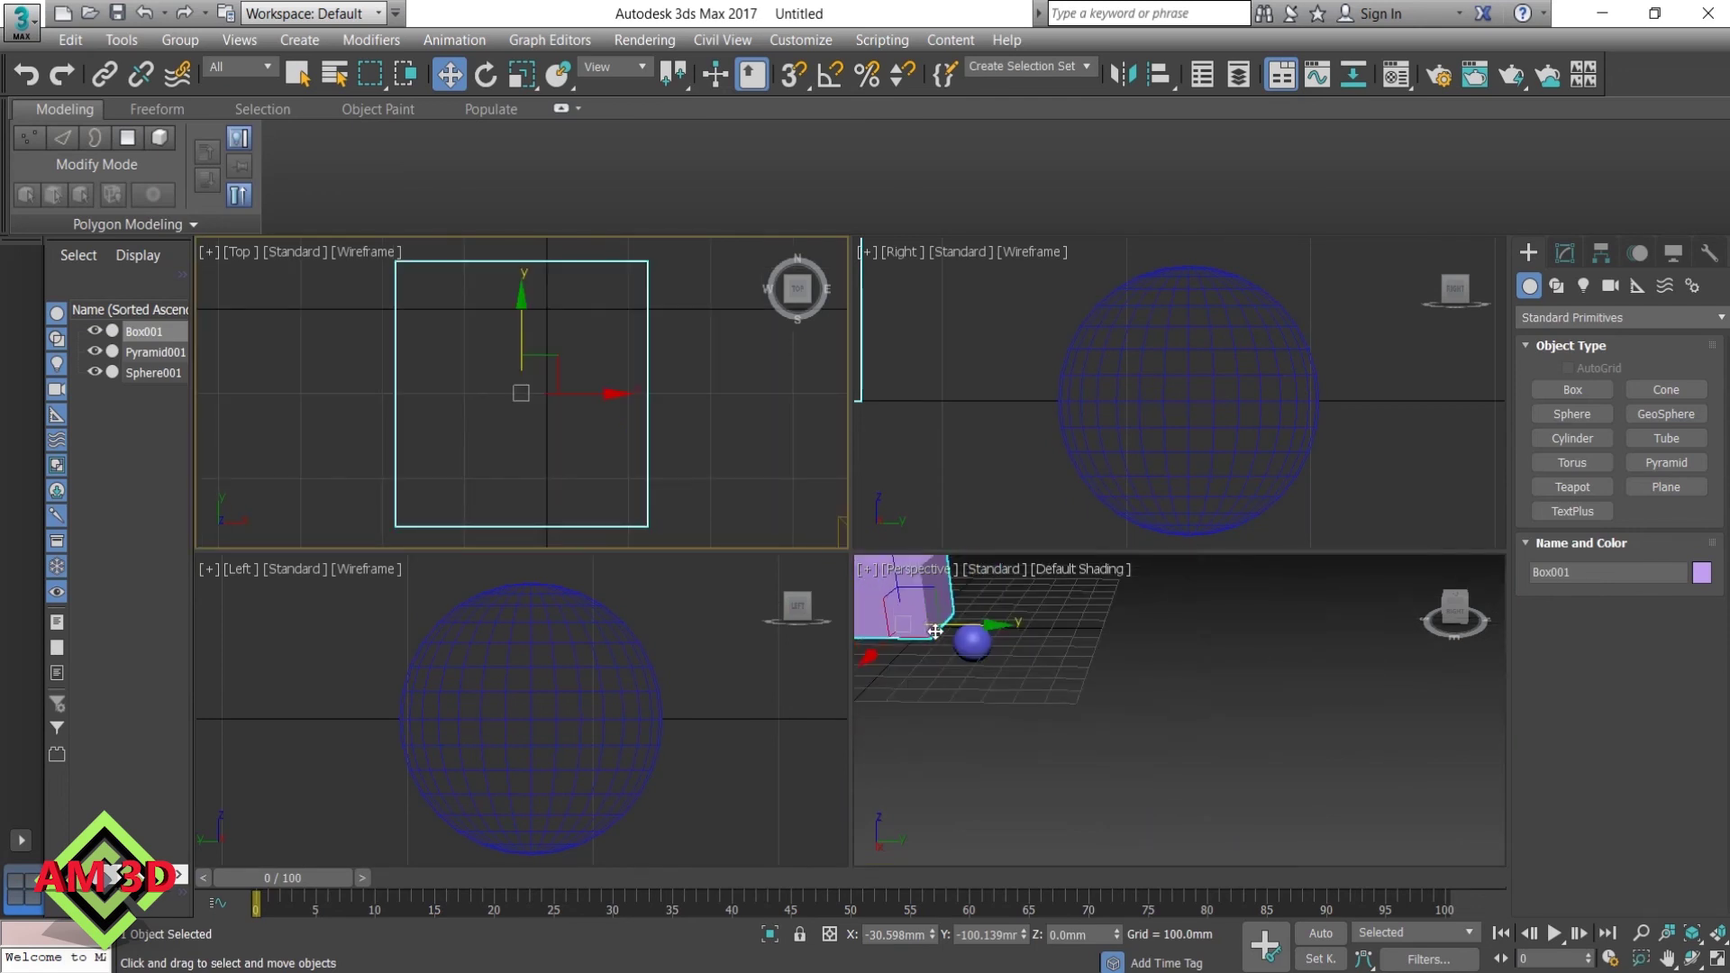
{"action": "right_click", "coordinate": [935, 632]}
{"action": "key", "text": "z"}
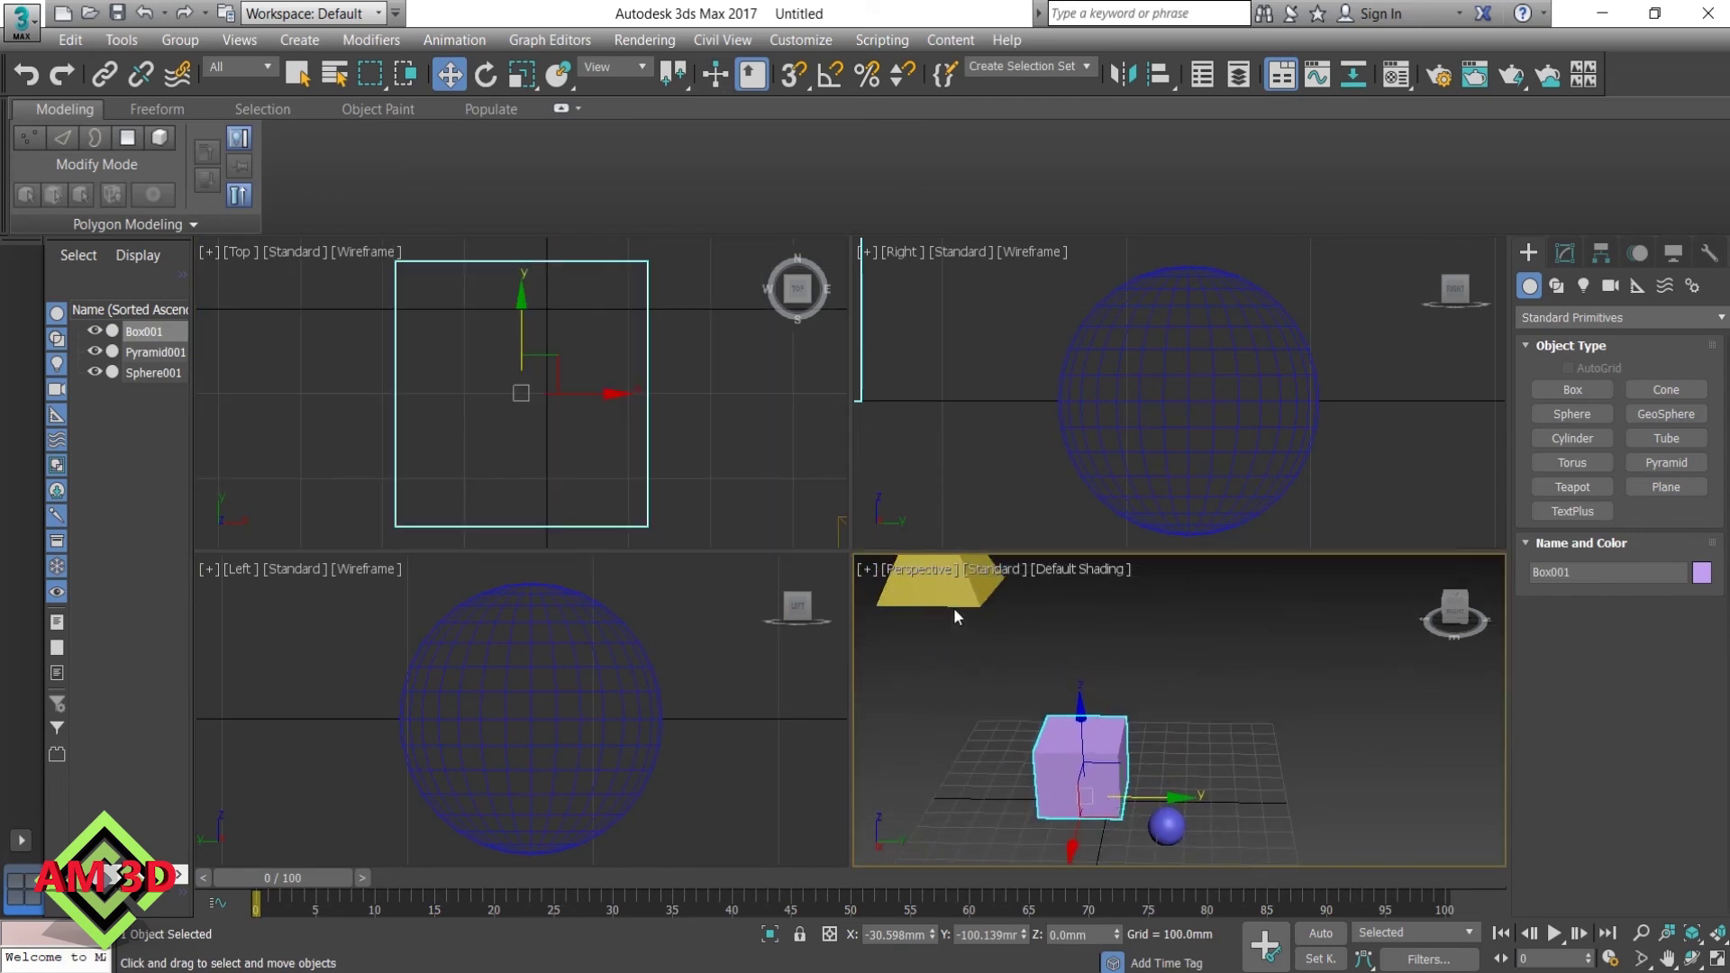
Frame the pyramid in the Left view, then the sphere in Perspective
{"action": "left_click", "coordinate": [952, 600]}
{"action": "right_click", "coordinate": [558, 773]}
{"action": "key", "text": "z"}
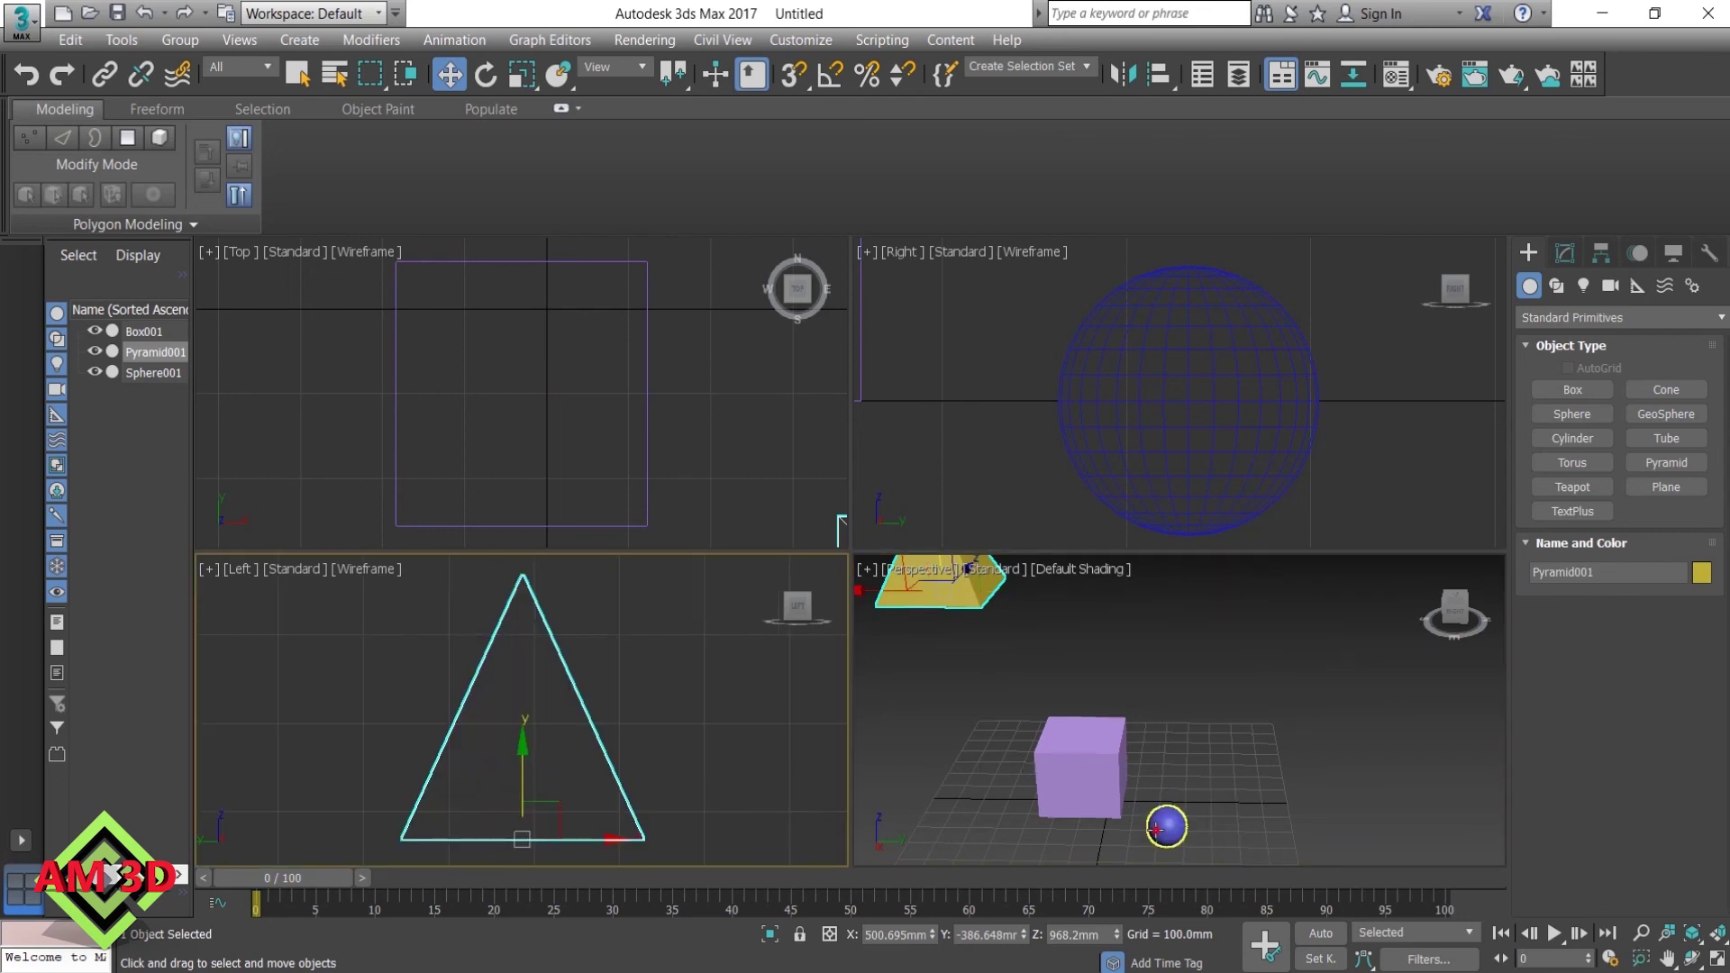
{"action": "left_click", "coordinate": [1160, 827]}
{"action": "key", "text": "z"}
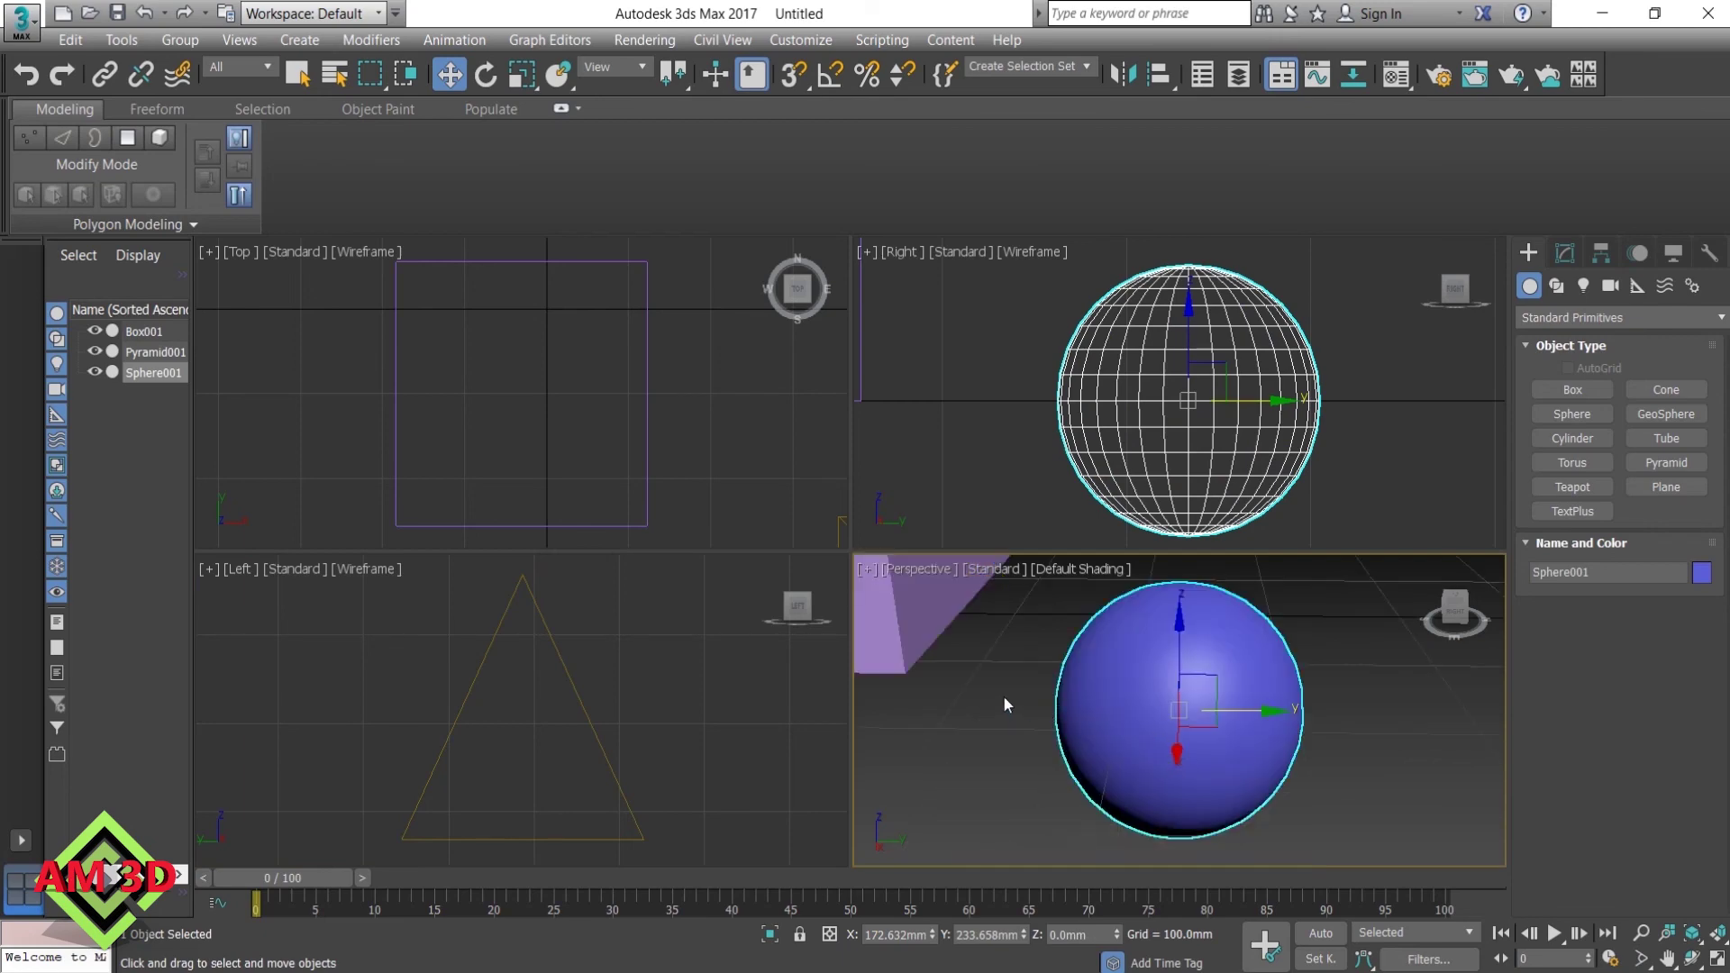